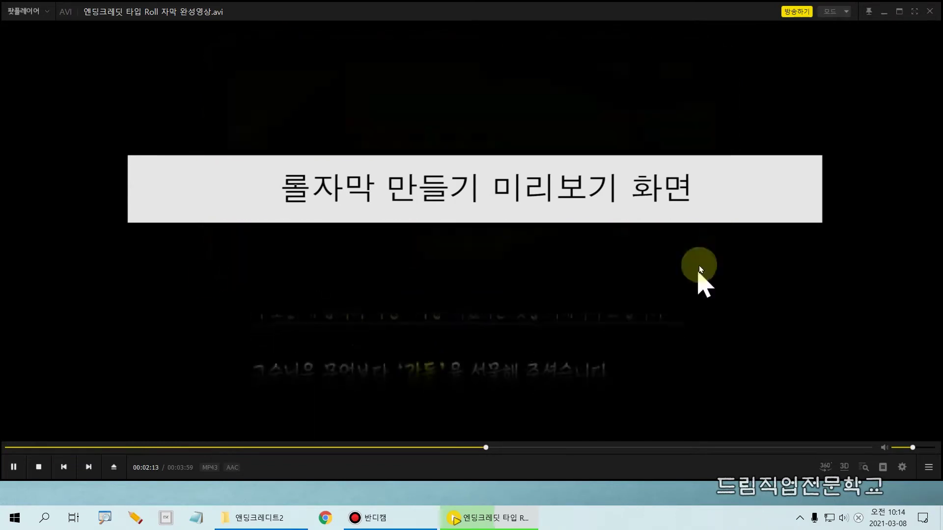
# - Close the finished roll-caption video, go up to the 8일차 folder and open its 앤딩크레디트2 subfolder
pyautogui.click(929, 9)
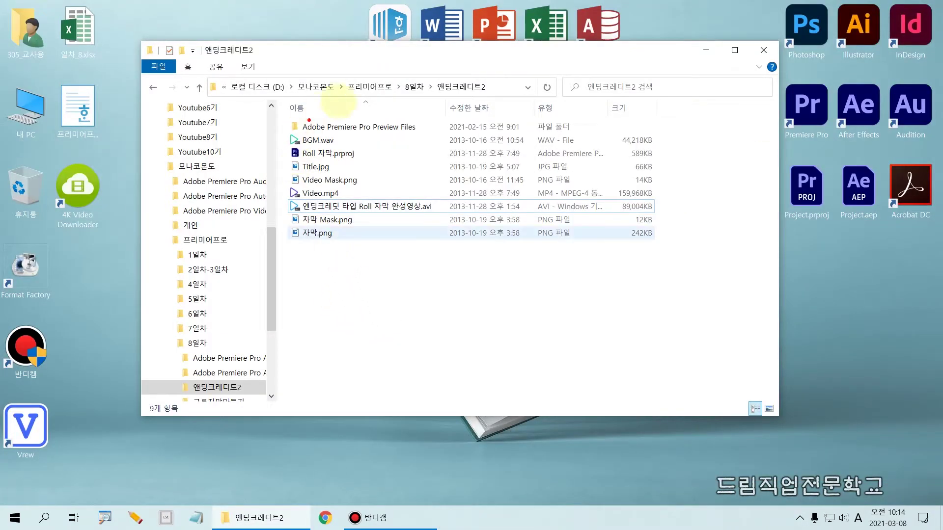
pyautogui.moveTo(387, 73); pyautogui.dragTo(510, 97)
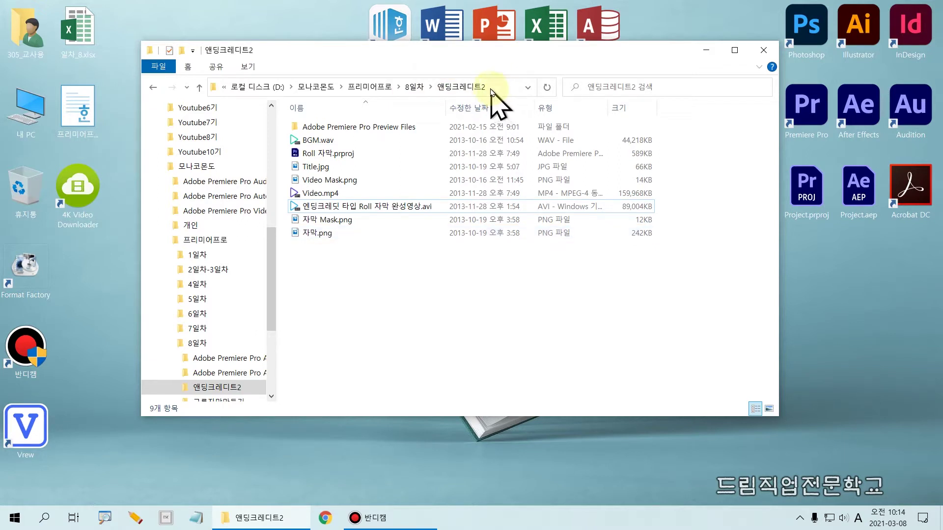
pyautogui.click(414, 88)
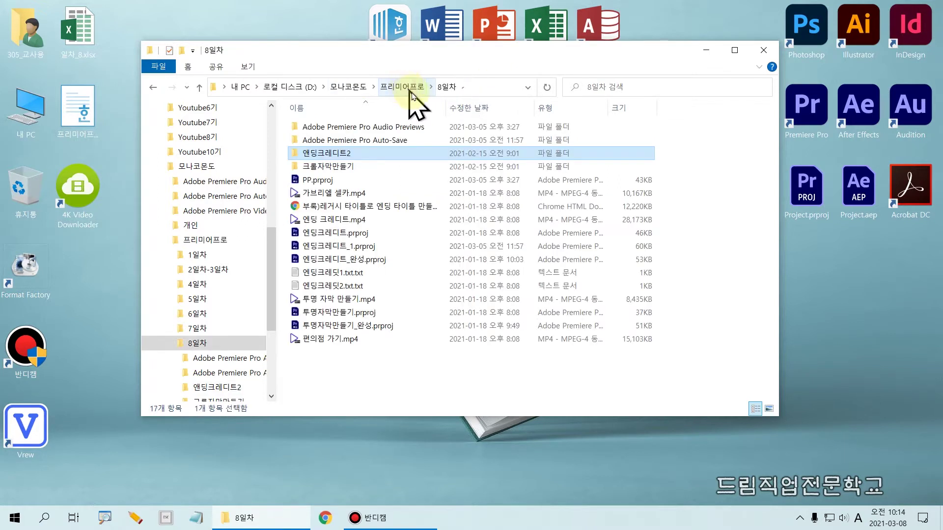
pyautogui.moveTo(285, 146); pyautogui.dragTo(386, 160)
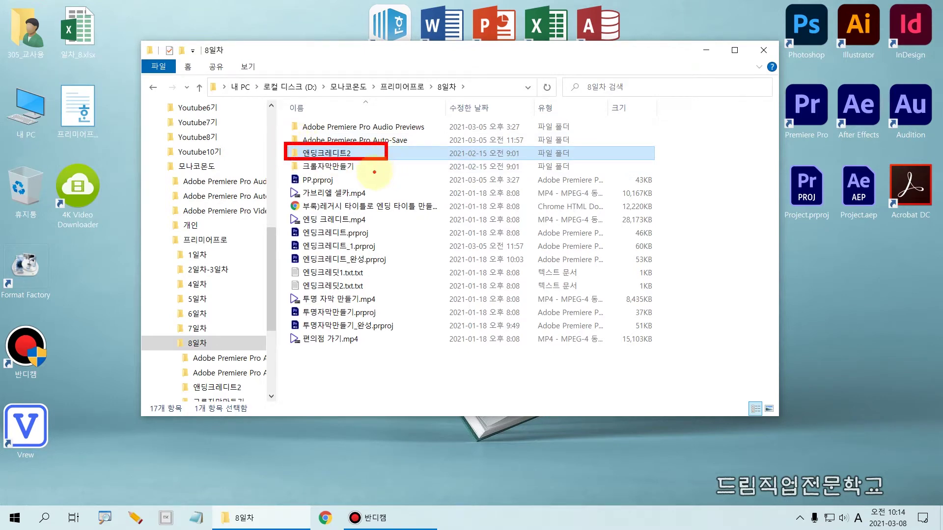
pyautogui.doubleClick(326, 153)
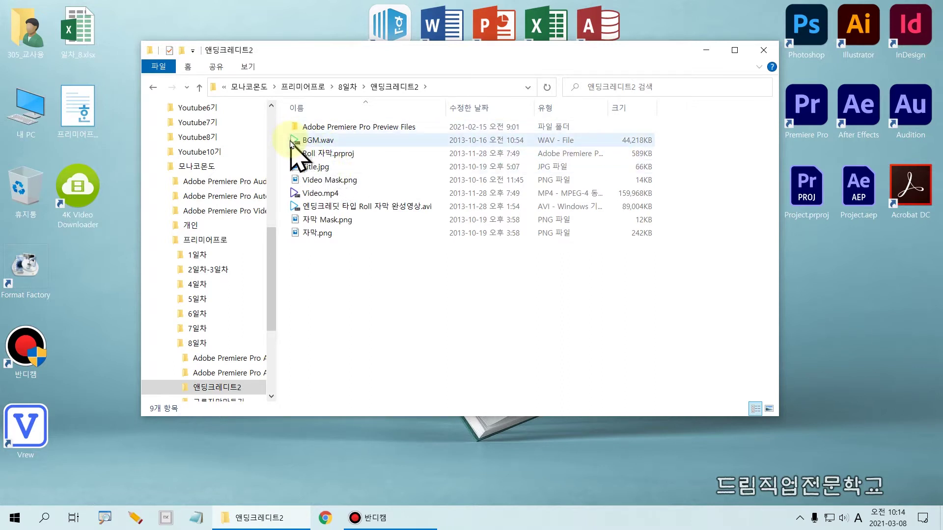
# - Examine the source files BGM.wav, Title.jpg, Video Mask.png, 자막 Mask.png and 자막.png in the folder
pyautogui.moveTo(279, 133); pyautogui.dragTo(347, 143)
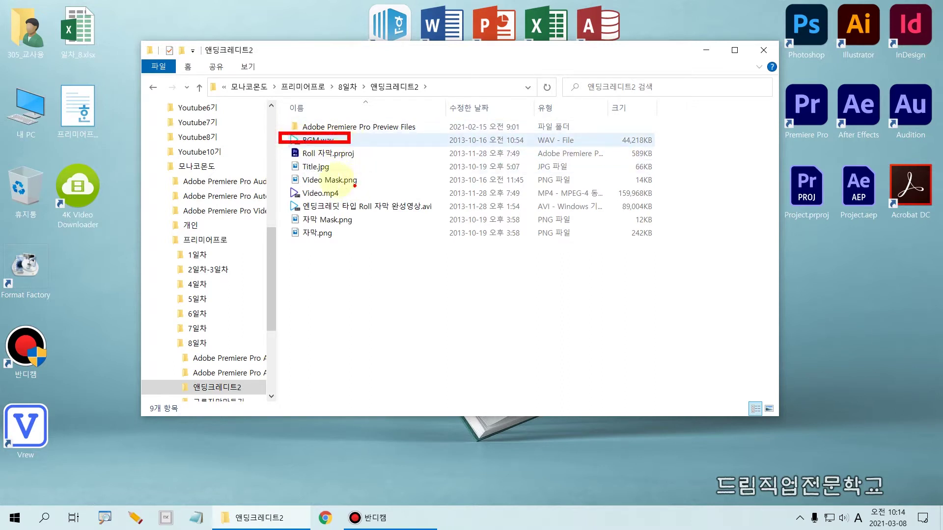
pyautogui.moveTo(278, 160); pyautogui.dragTo(327, 171)
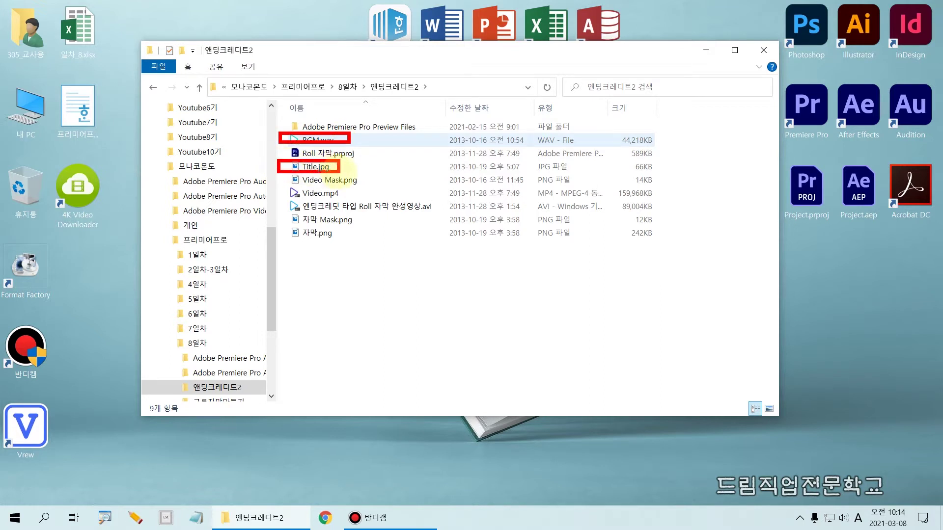
pyautogui.moveTo(286, 177); pyautogui.dragTo(378, 185)
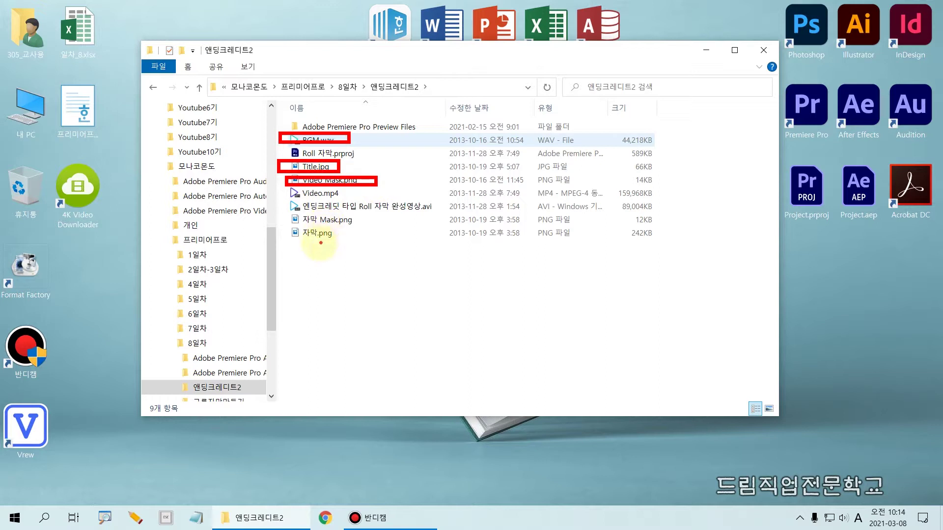
pyautogui.moveTo(284, 214); pyautogui.dragTo(357, 227)
pyautogui.moveTo(280, 227); pyautogui.dragTo(342, 244)
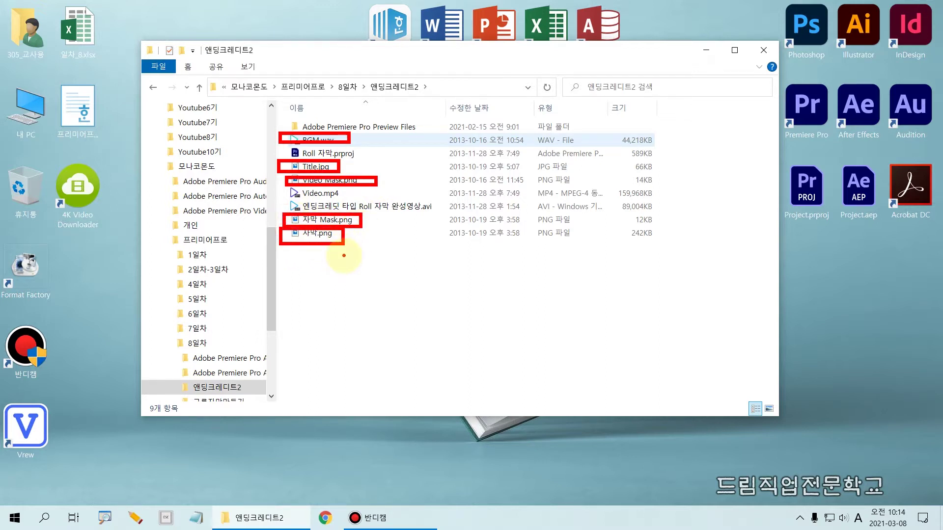
pyautogui.press('Escape')
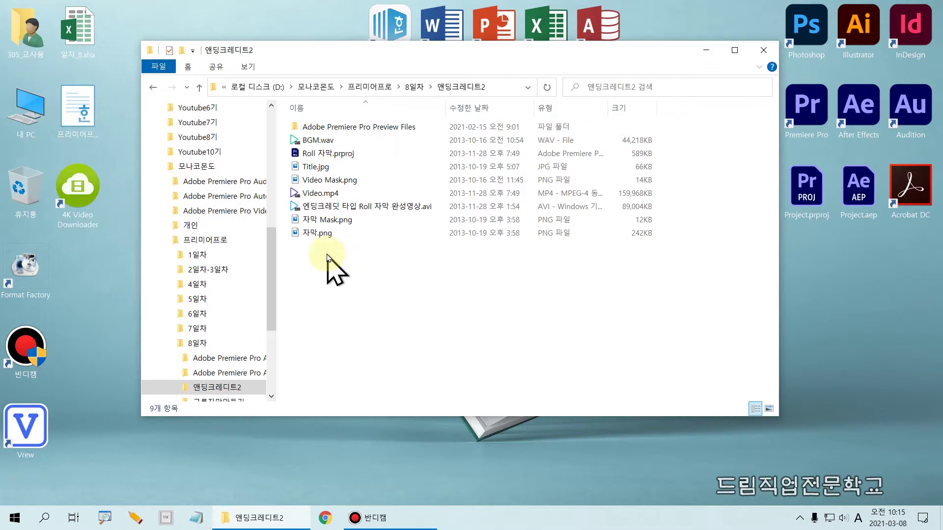
# - View the caption image 자막.png over its full height and close it
pyautogui.doubleClick(310, 235)
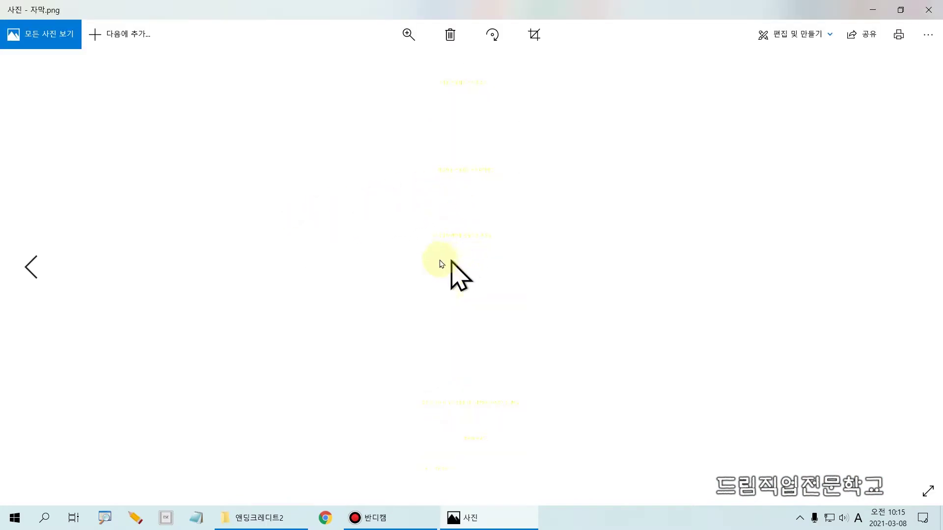
pyautogui.moveTo(414, 60); pyautogui.dragTo(545, 490)
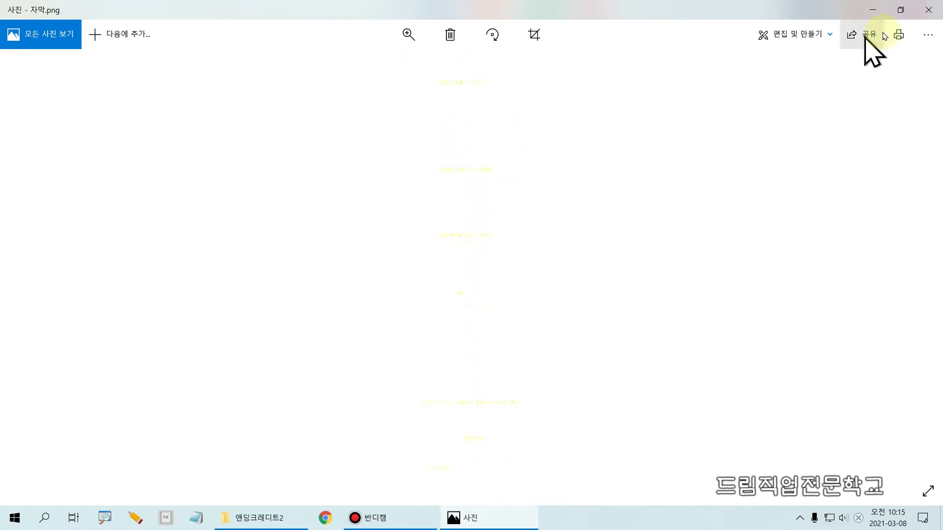
pyautogui.click(929, 12)
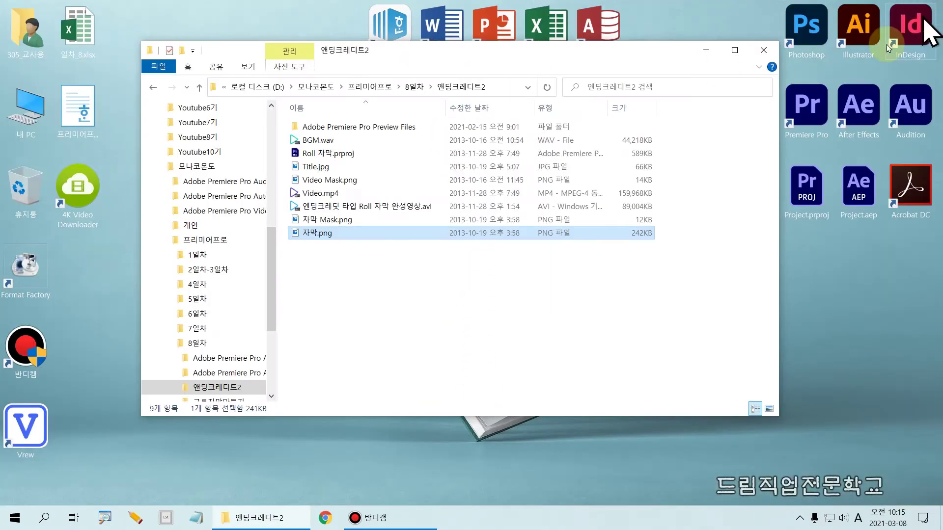
# - View 자막 Mask.png, examine its white band and the black areas above and below, and close it
pyautogui.doubleClick(339, 222)
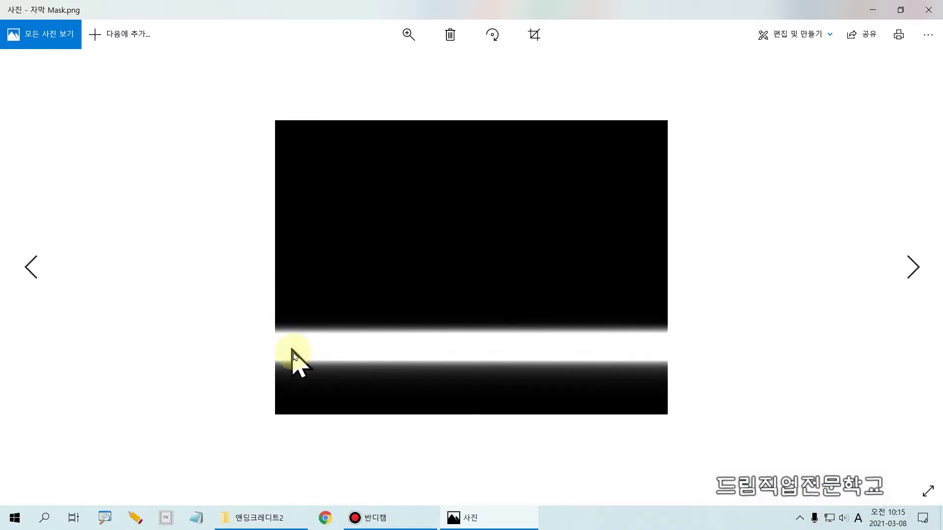
pyautogui.moveTo(252, 314)
pyautogui.mouseDown()
pyautogui.moveTo(581, 358)
pyautogui.moveTo(690, 385)
pyautogui.mouseUp()
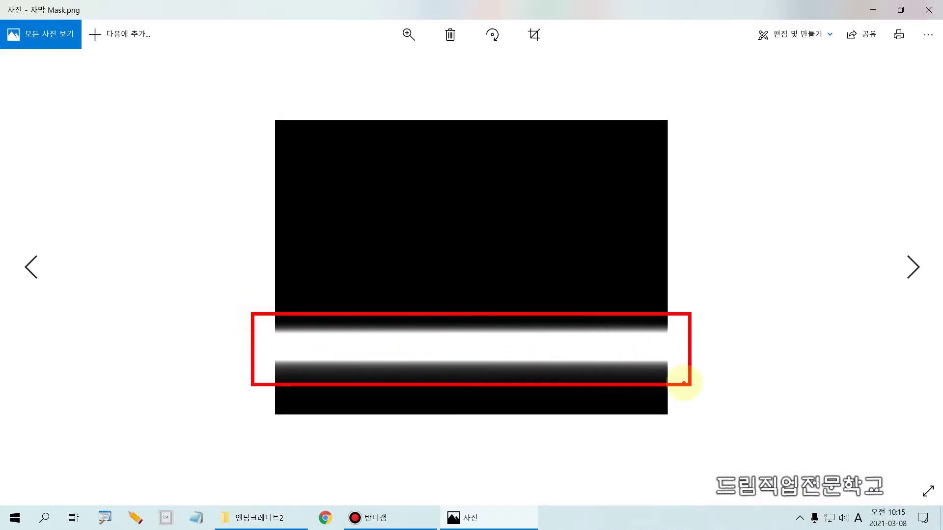
pyautogui.moveTo(525, 157); pyautogui.dragTo(485, 226)
pyautogui.moveTo(485, 170); pyautogui.dragTo(543, 227)
pyautogui.moveTo(512, 375); pyautogui.dragTo(483, 416)
pyautogui.moveTo(486, 382); pyautogui.dragTo(535, 423)
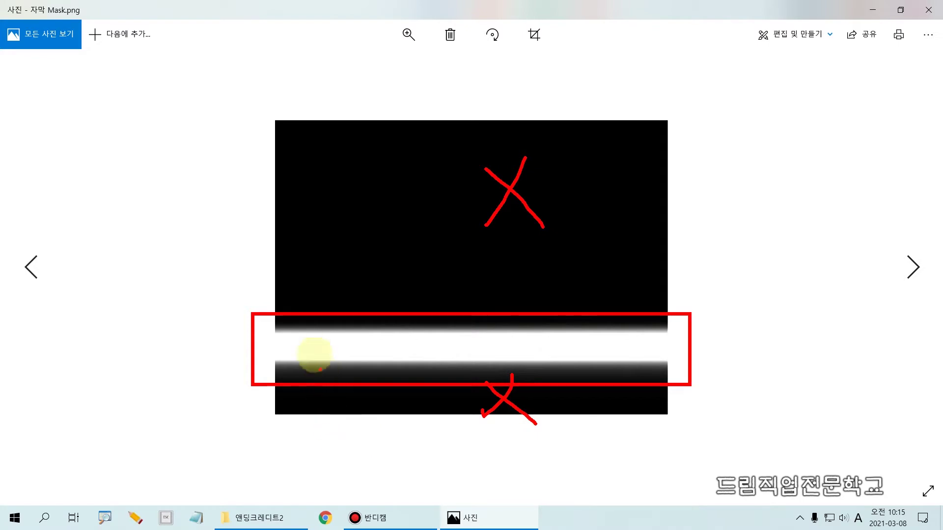
pyautogui.moveTo(316, 340); pyautogui.dragTo(337, 339)
pyautogui.moveTo(407, 332); pyautogui.dragTo(437, 335)
pyautogui.moveTo(527, 334)
pyautogui.mouseDown()
pyautogui.moveTo(539, 359)
pyautogui.moveTo(558, 346)
pyautogui.mouseUp()
pyautogui.moveTo(588, 339)
pyautogui.mouseDown()
pyautogui.moveTo(624, 350)
pyautogui.moveTo(672, 330)
pyautogui.mouseUp()
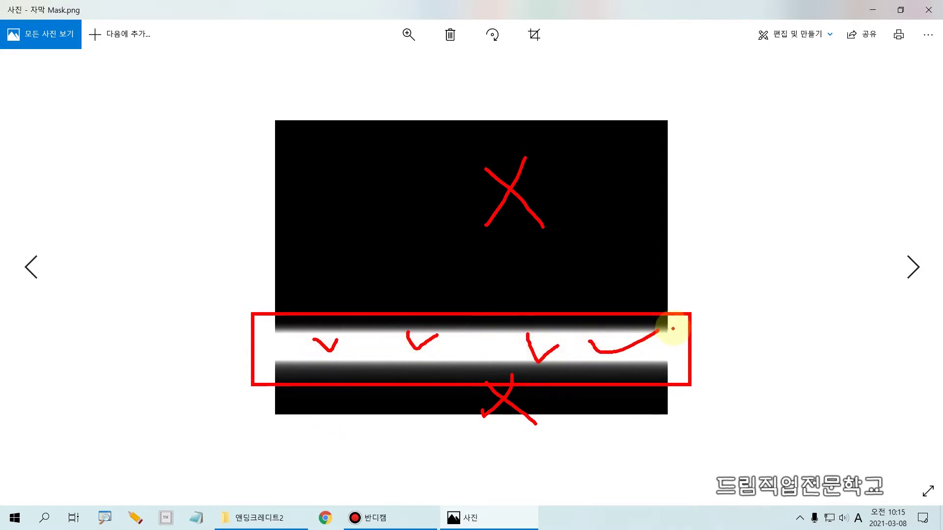
pyautogui.press('Delete')
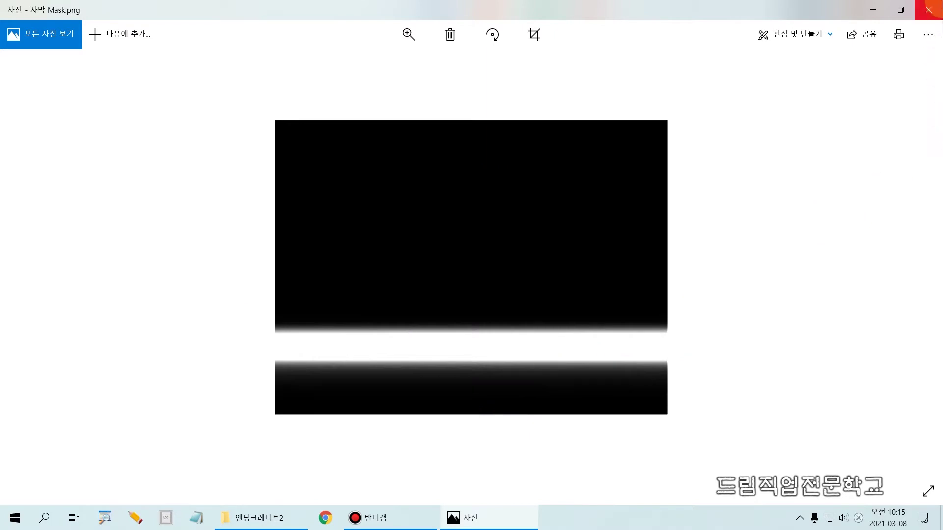
pyautogui.click(938, 12)
# - View Video Mask.png, examine its white rounded rectangle and the surrounding black area, and close it
pyautogui.click(317, 184)
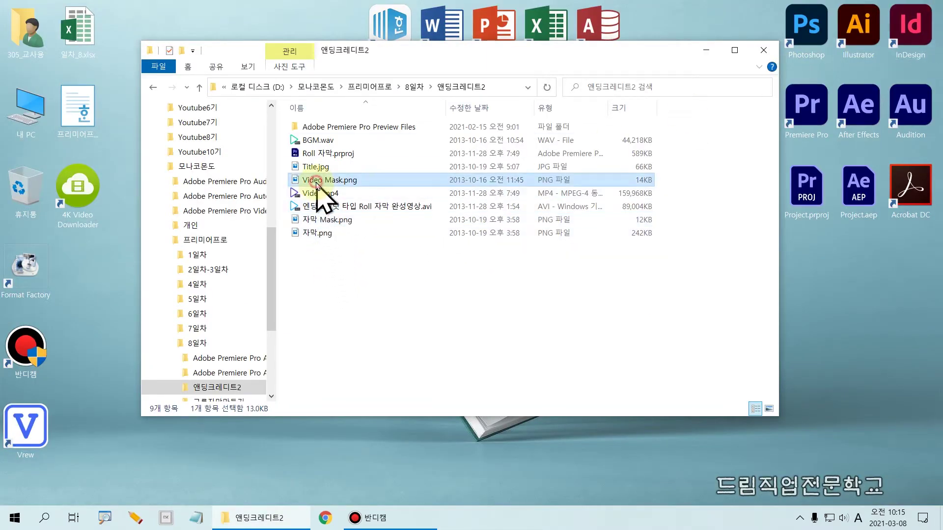
pyautogui.moveTo(277, 166)
pyautogui.mouseDown()
pyautogui.moveTo(309, 195)
pyautogui.moveTo(399, 191)
pyautogui.mouseUp()
pyautogui.press('Delete')
pyautogui.doubleClick(346, 179)
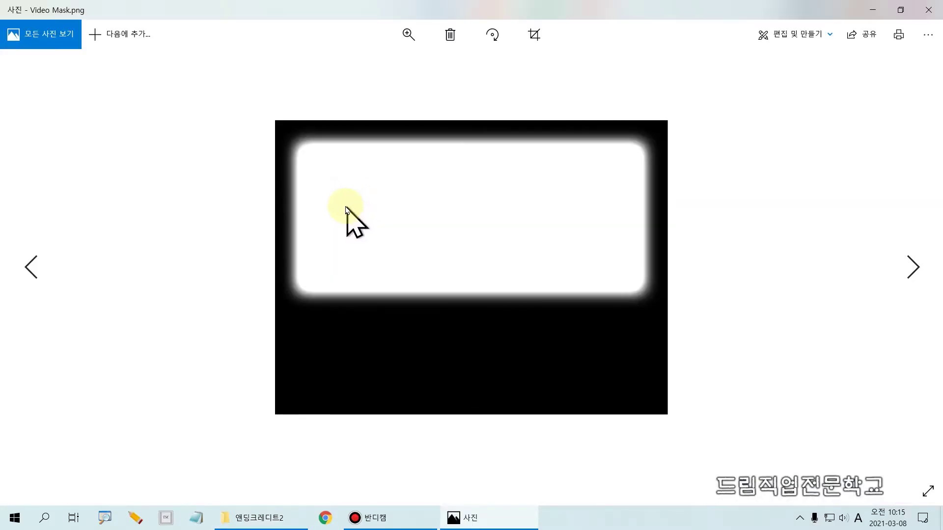
pyautogui.moveTo(290, 145)
pyautogui.mouseDown()
pyautogui.moveTo(524, 285)
pyautogui.moveTo(652, 290)
pyautogui.mouseUp()
pyautogui.moveTo(480, 327); pyautogui.dragTo(472, 371)
pyautogui.moveTo(540, 349)
pyautogui.mouseDown()
pyautogui.moveTo(523, 376)
pyautogui.moveTo(553, 377)
pyautogui.mouseUp()
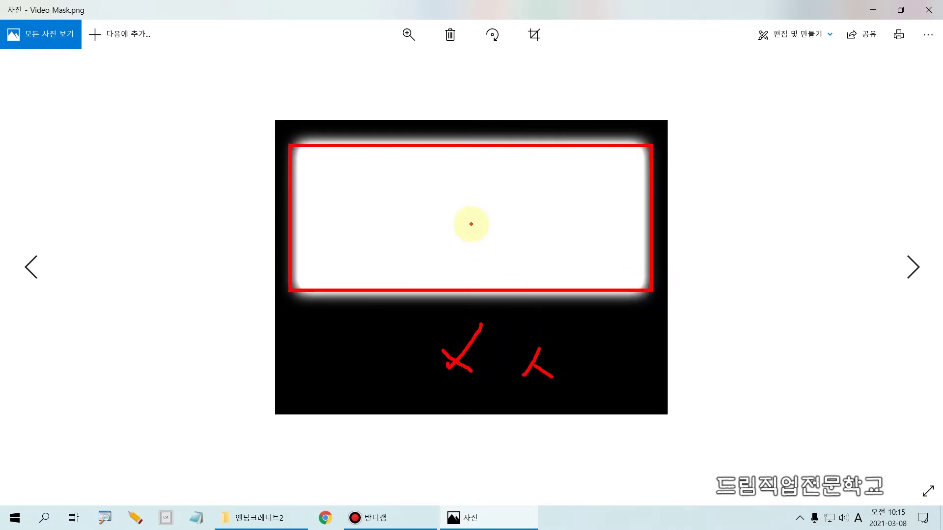
pyautogui.press('Escape')
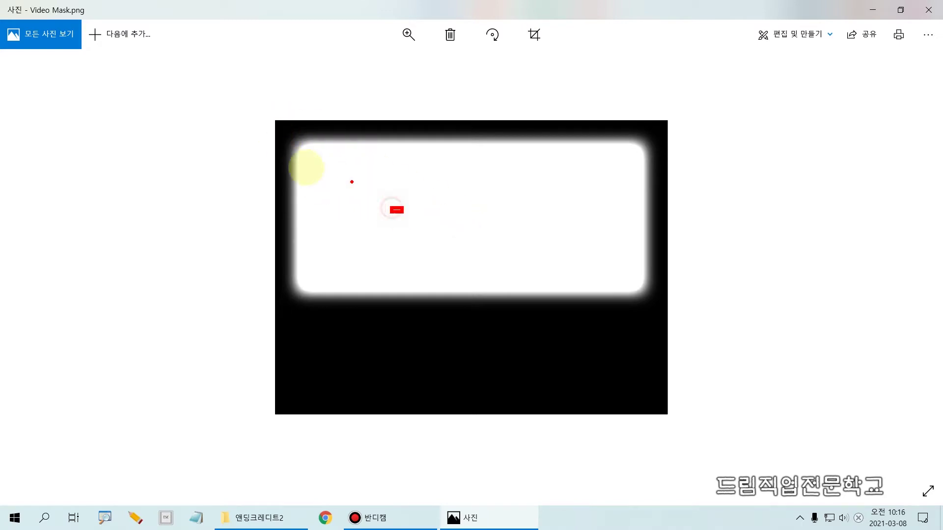
pyautogui.moveTo(283, 140); pyautogui.dragTo(650, 289)
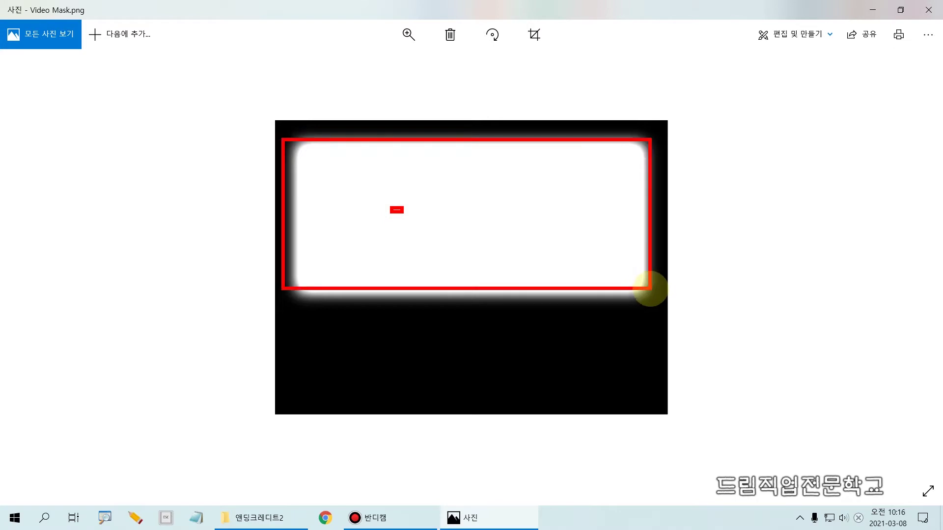
pyautogui.press('Escape')
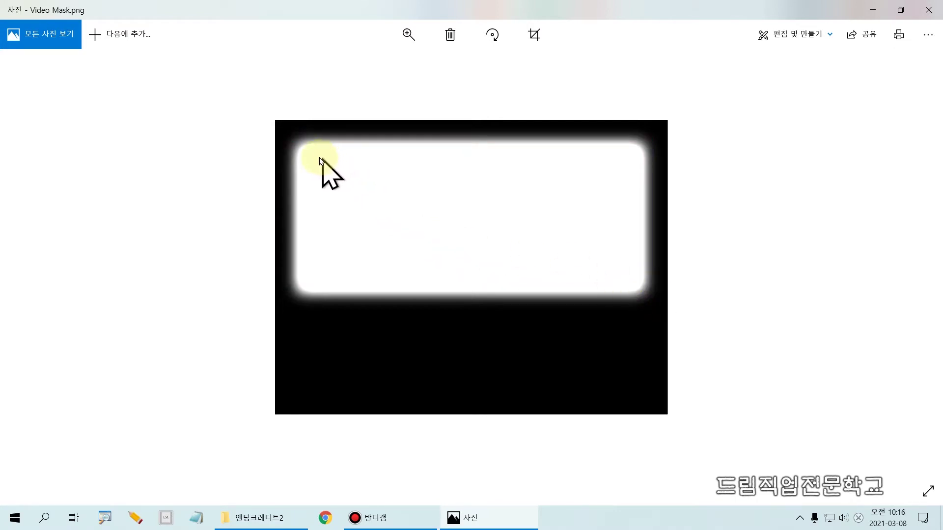
pyautogui.moveTo(301, 143); pyautogui.dragTo(643, 294)
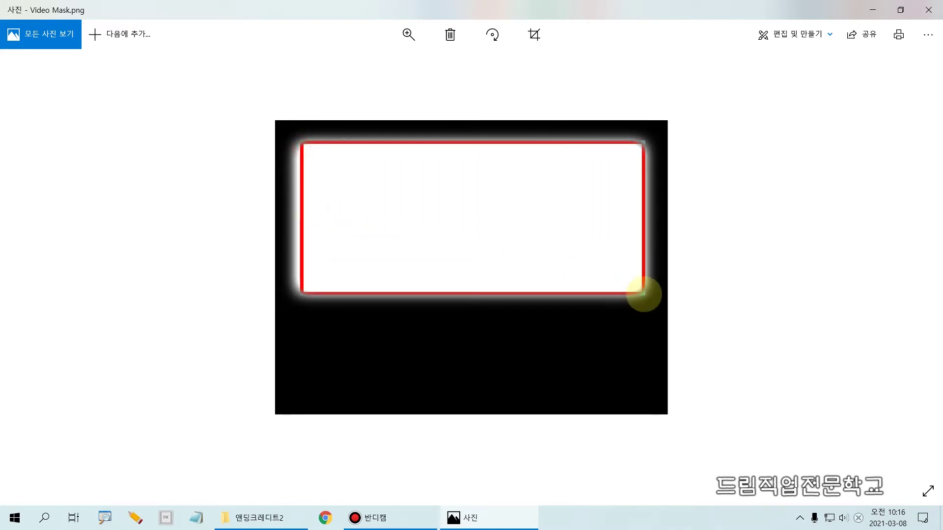
pyautogui.moveTo(508, 343); pyautogui.dragTo(499, 374)
pyautogui.moveTo(503, 354); pyautogui.dragTo(530, 368)
pyautogui.moveTo(594, 345)
pyautogui.mouseDown()
pyautogui.moveTo(577, 376)
pyautogui.moveTo(619, 374)
pyautogui.mouseUp()
pyautogui.moveTo(416, 365); pyautogui.dragTo(375, 400)
pyautogui.moveTo(366, 373); pyautogui.dragTo(401, 390)
pyautogui.moveTo(308, 354); pyautogui.dragTo(304, 390)
pyautogui.moveTo(434, 224)
pyautogui.mouseDown()
pyautogui.moveTo(438, 190)
pyautogui.moveTo(449, 231)
pyautogui.mouseUp()
pyautogui.moveTo(570, 197); pyautogui.dragTo(563, 246)
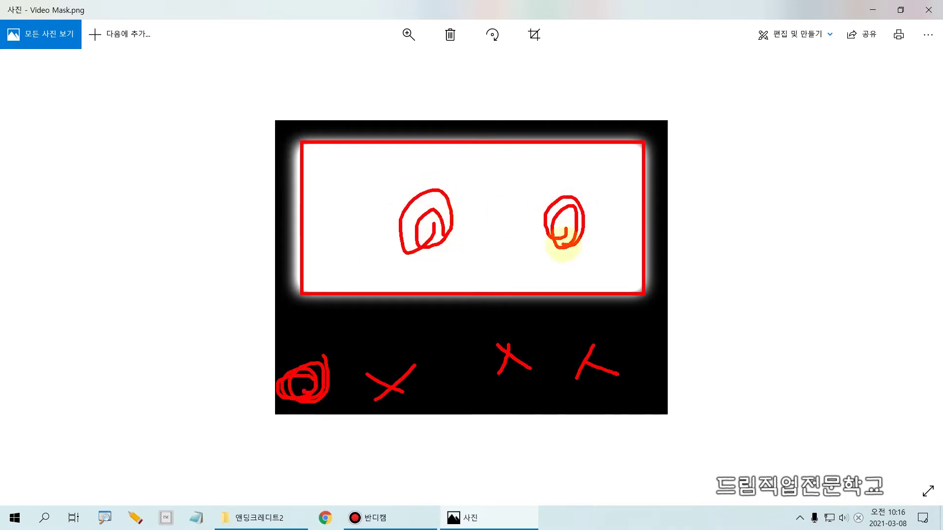
pyautogui.click(928, 10)
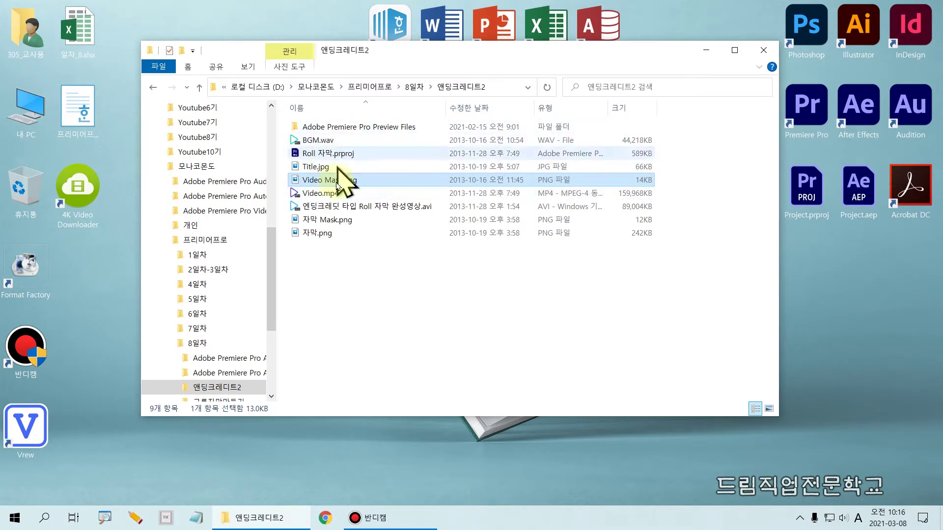
# - Play Video.mp4, skip forward through it to 00:02:40 and close the player
pyautogui.click(327, 193)
pyautogui.moveTo(274, 174); pyautogui.dragTo(391, 202)
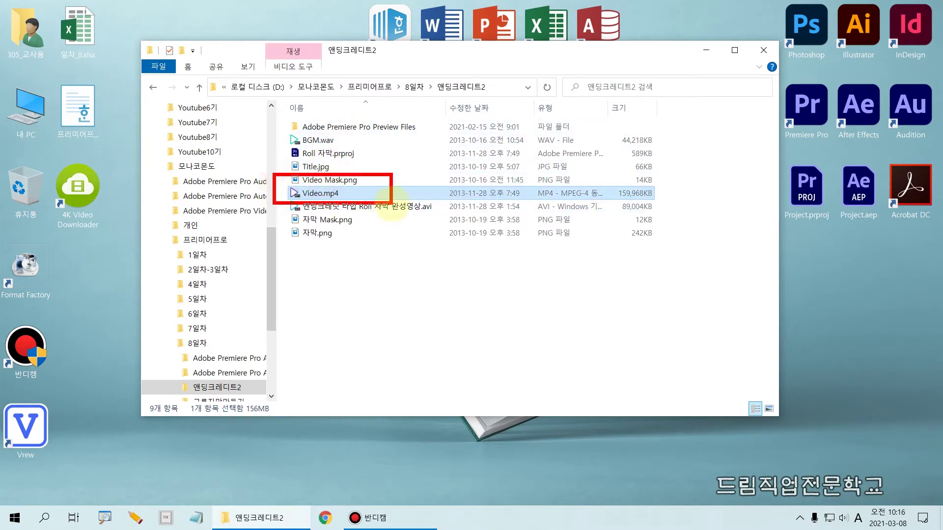
pyautogui.doubleClick(314, 195)
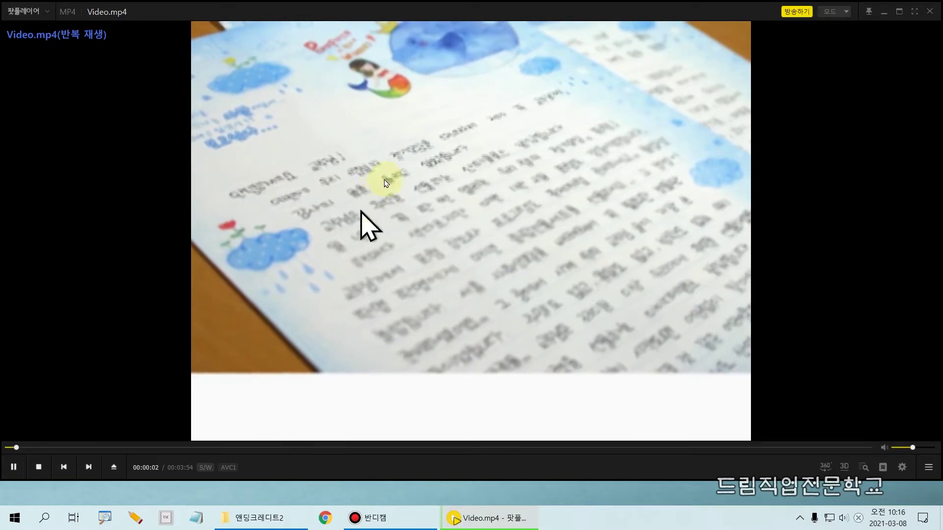
pyautogui.click(96, 447)
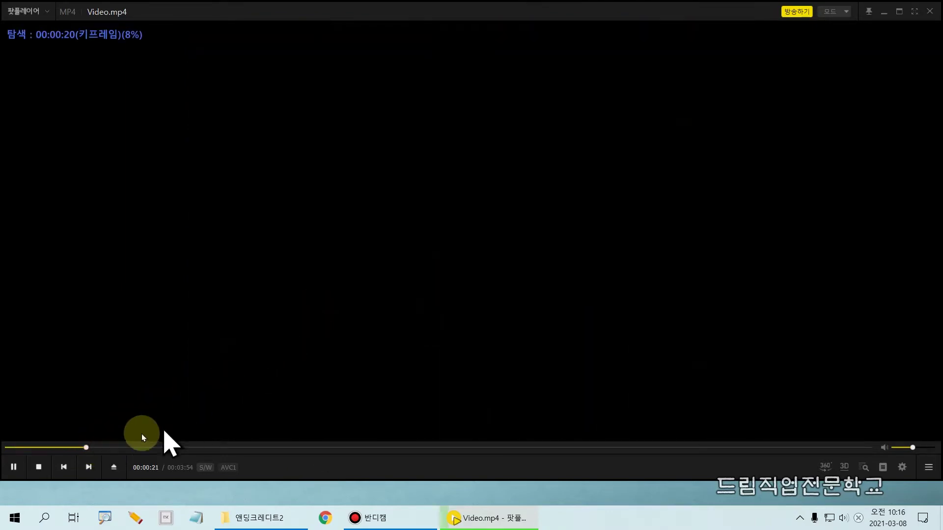
pyautogui.click(123, 447)
pyautogui.click(196, 448)
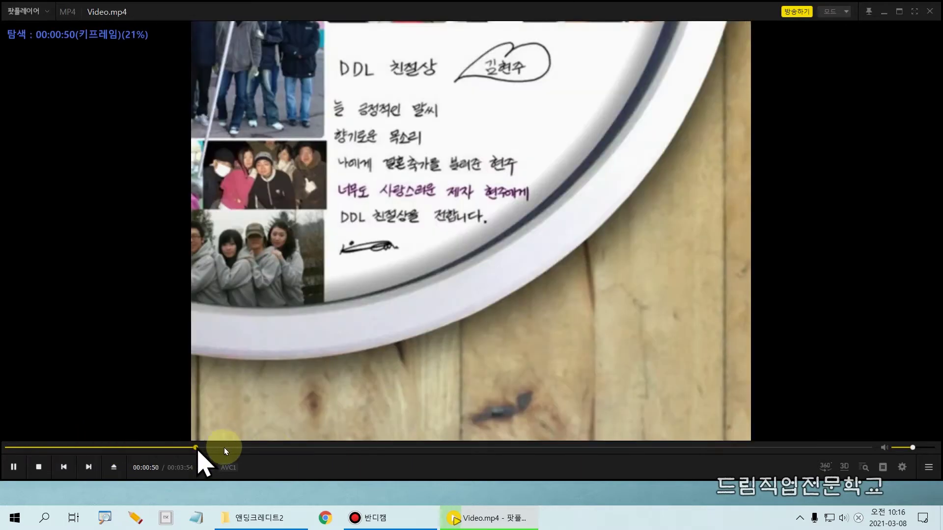
pyautogui.moveTo(318, 447); pyautogui.dragTo(346, 433)
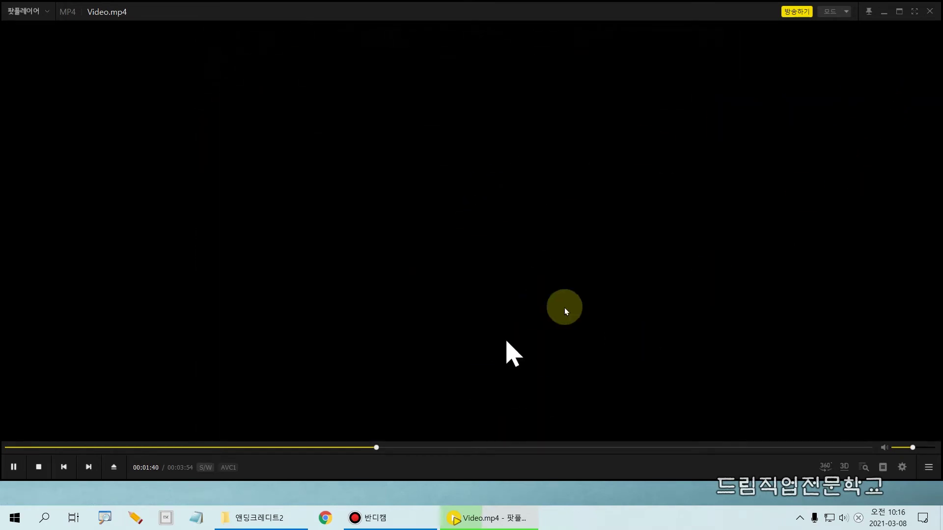
pyautogui.moveTo(507, 448); pyautogui.dragTo(632, 448)
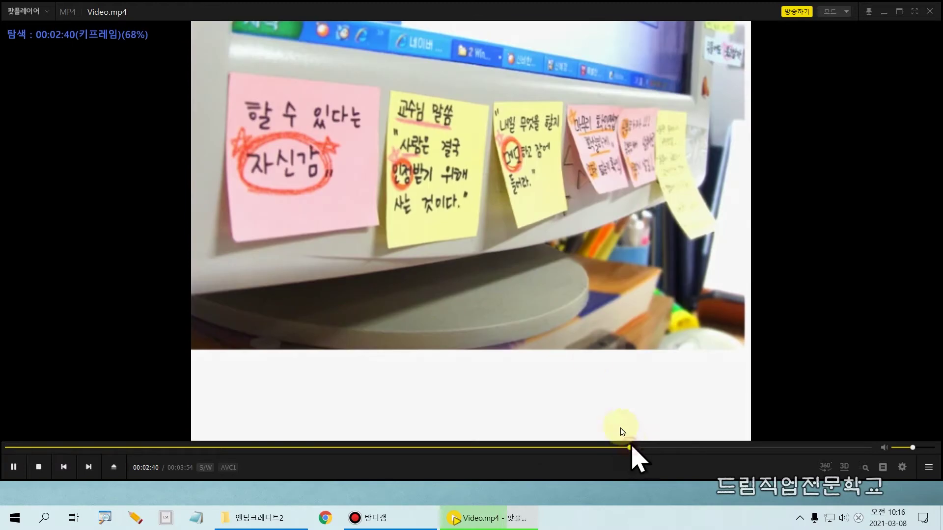
pyautogui.click(930, 13)
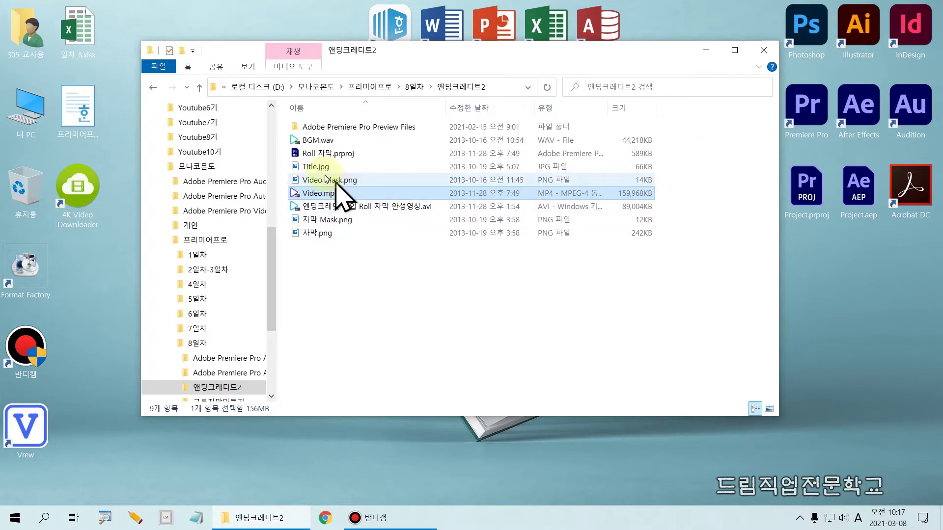
# - Open Title.jpg to view the title image
pyautogui.click(320, 168)
pyautogui.doubleClick(320, 167)
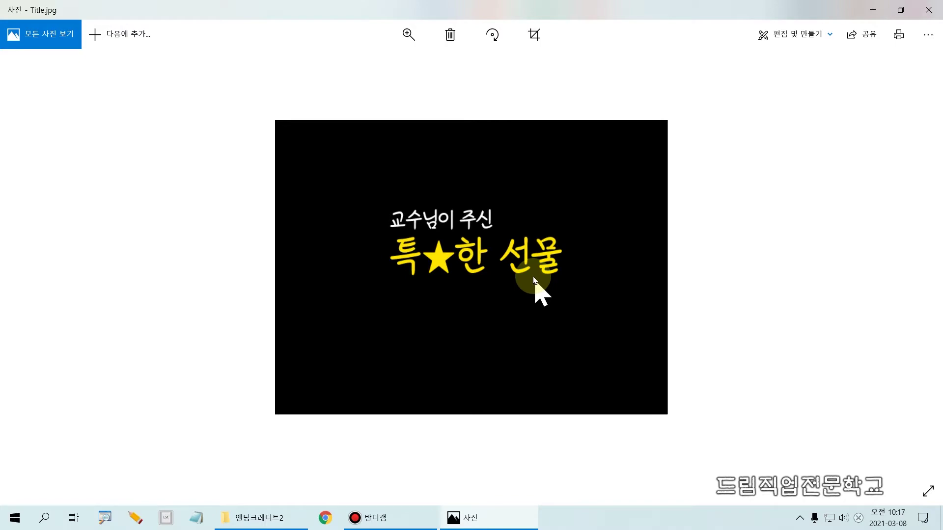
# - Close the title image and the 앤딩크레디트2 source folder window
pyautogui.click(929, 10)
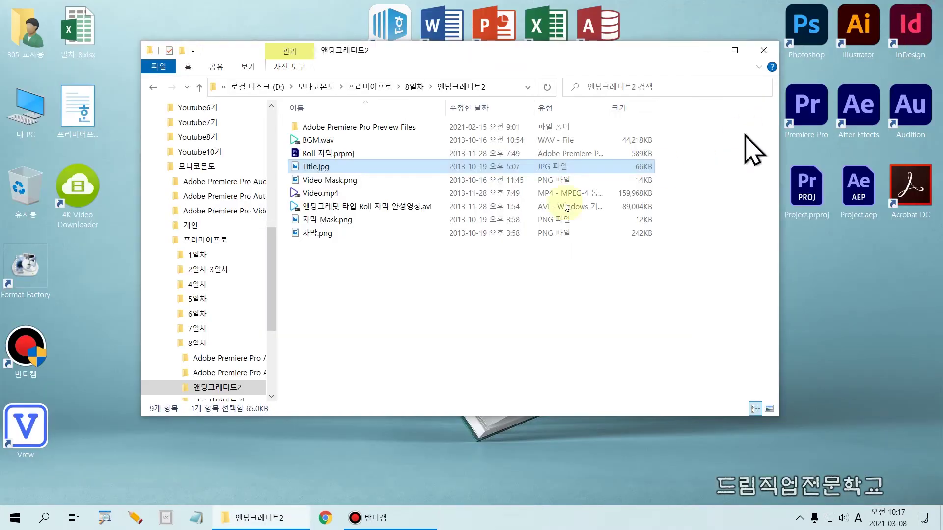
pyautogui.click(325, 267)
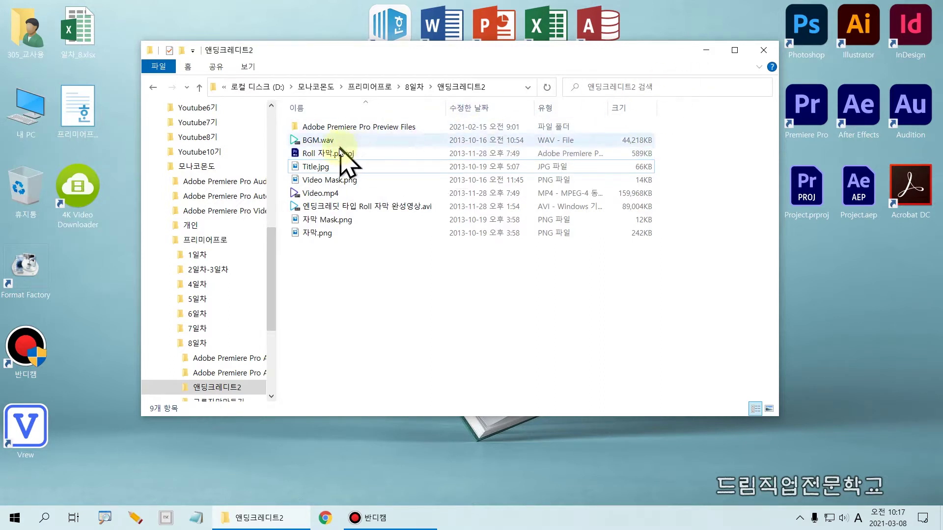
pyautogui.moveTo(274, 148); pyautogui.dragTo(377, 160)
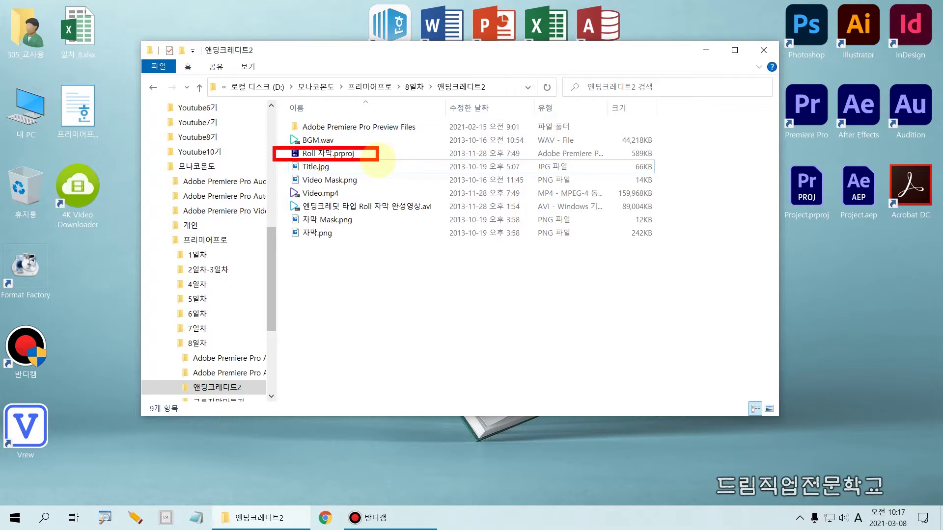
pyautogui.press('Escape')
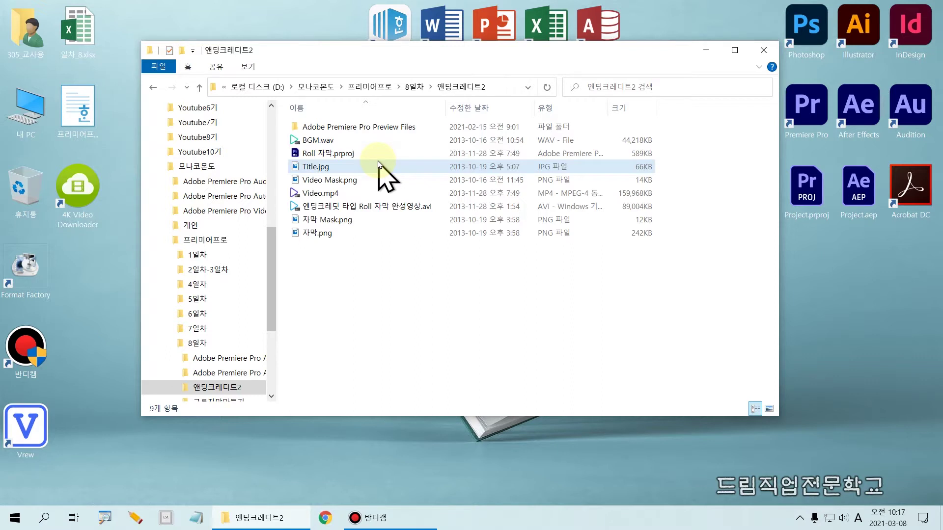
pyautogui.click(764, 50)
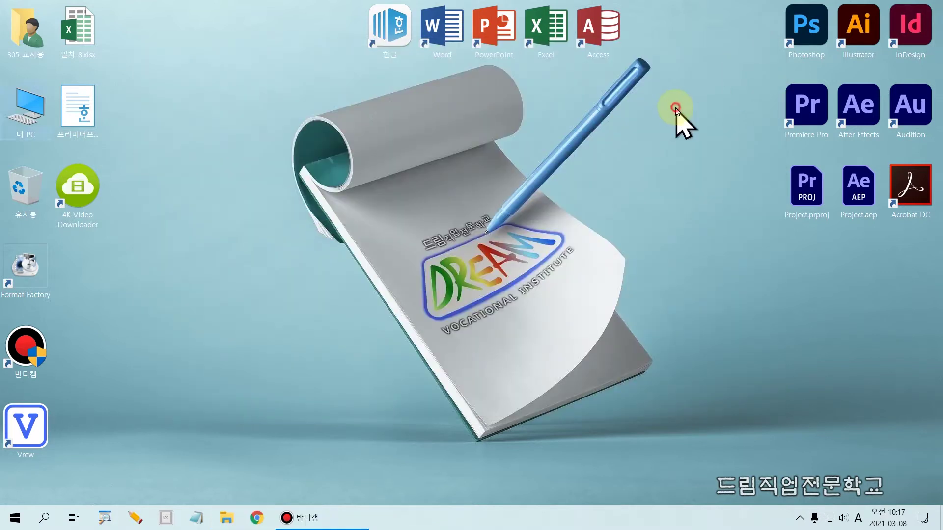
# - Launch Premiere Pro and create a new project named 특별한선물 in D:\모나코몬도
pyautogui.moveTo(768, 74); pyautogui.dragTo(864, 134)
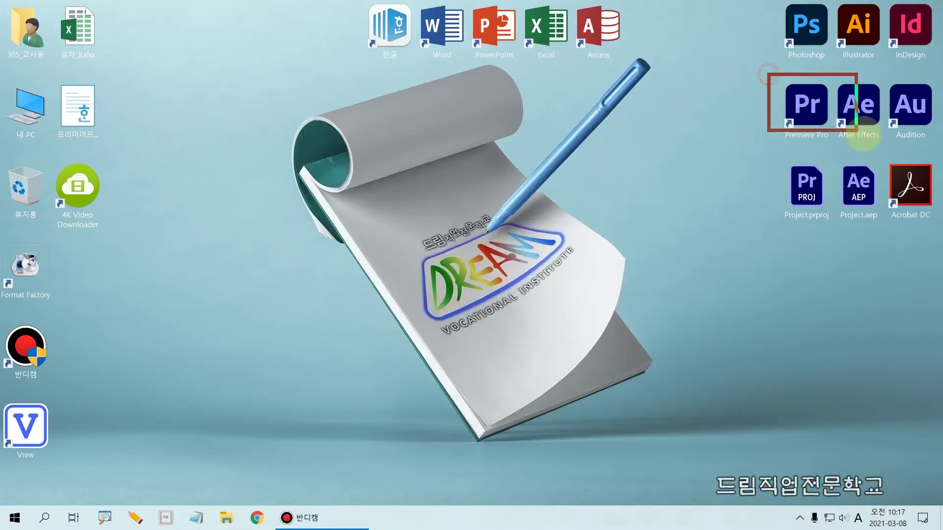
pyautogui.doubleClick(803, 98)
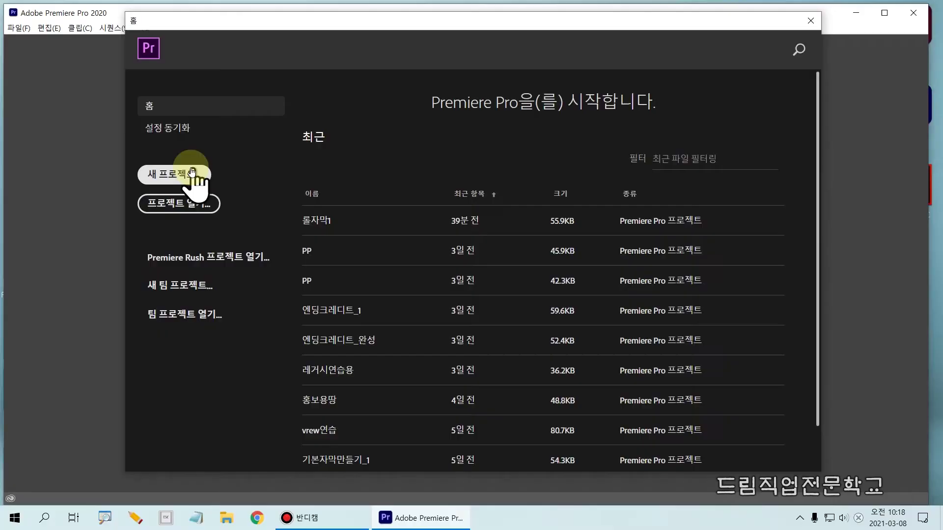
pyautogui.click(185, 179)
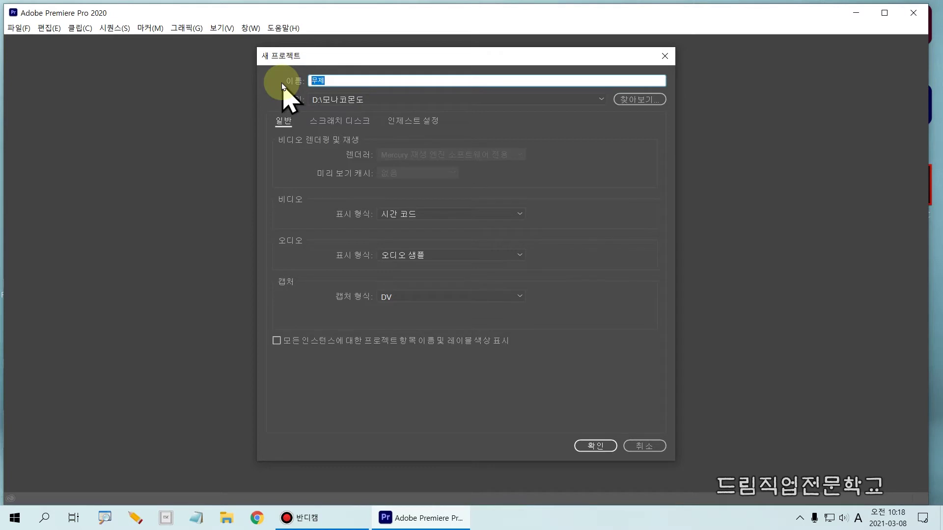
pyautogui.write('FH')
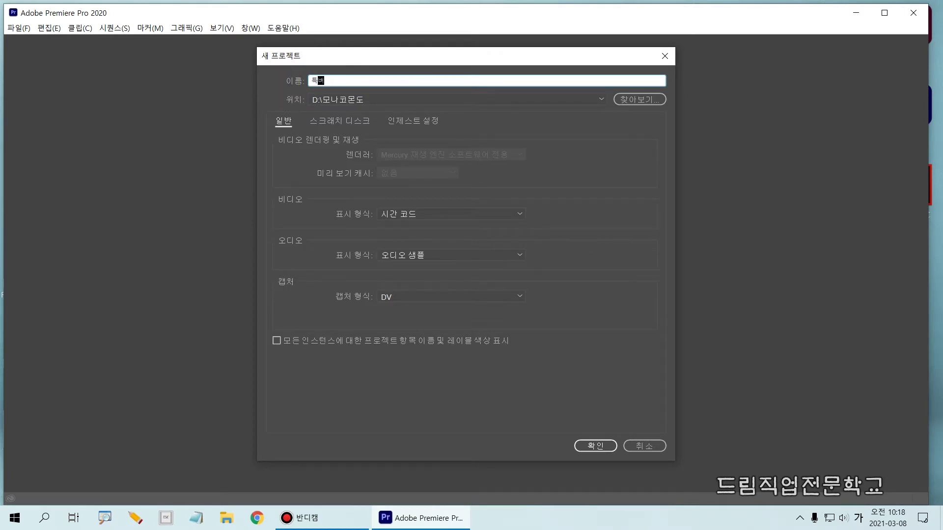
pyautogui.write('한서')
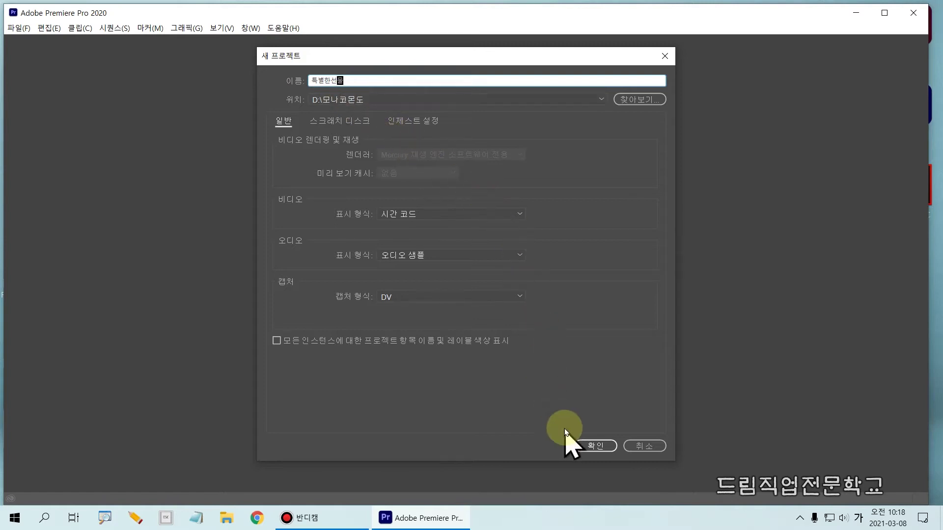
pyautogui.click(587, 448)
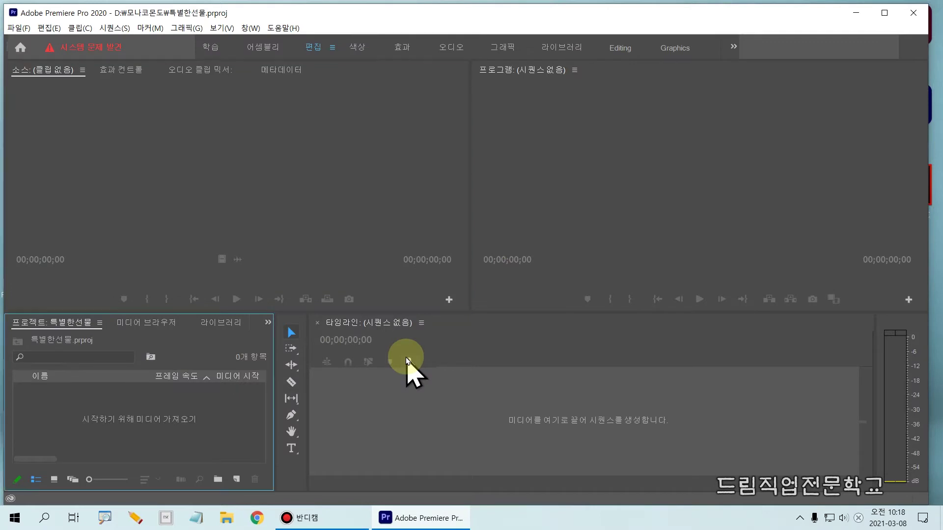
# - Start a new sequence and set its video frame size to 640 by 480
pyautogui.hotkey('ctrl', 'n')
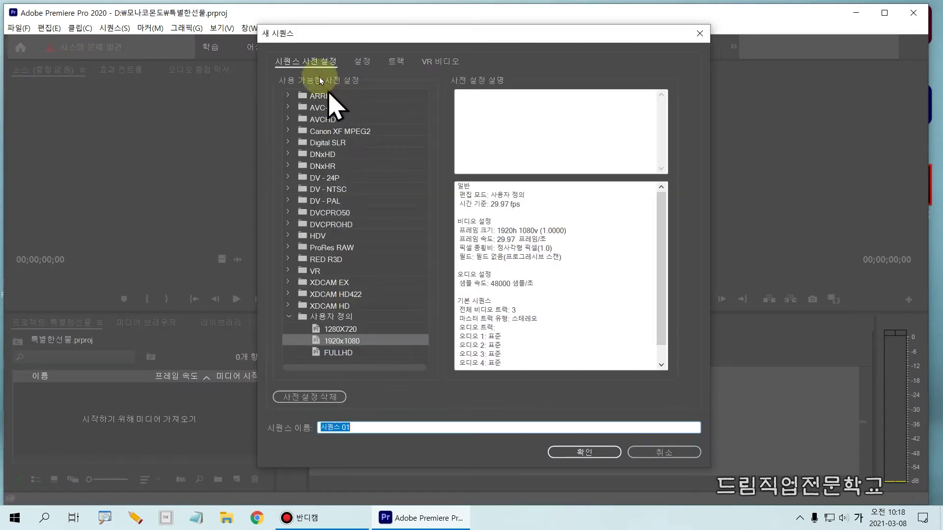
pyautogui.click(362, 63)
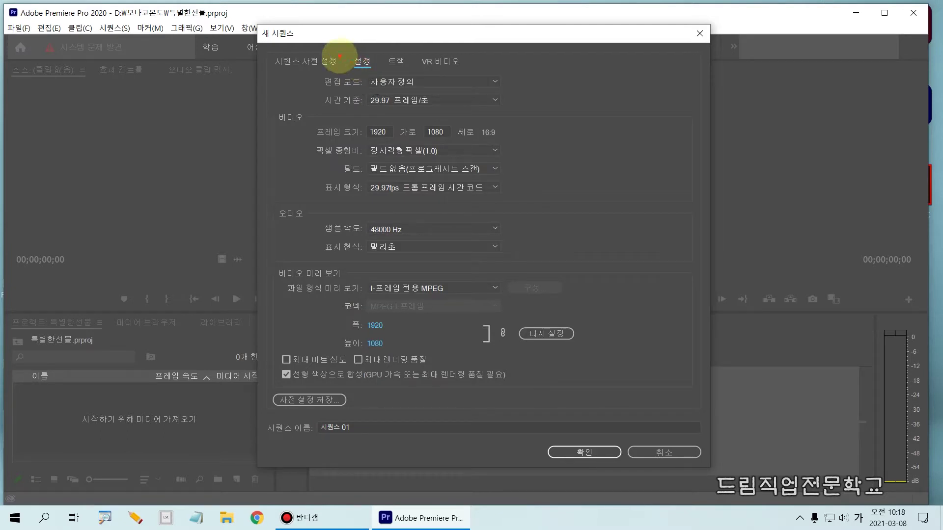
pyautogui.moveTo(340, 48); pyautogui.dragTo(384, 75)
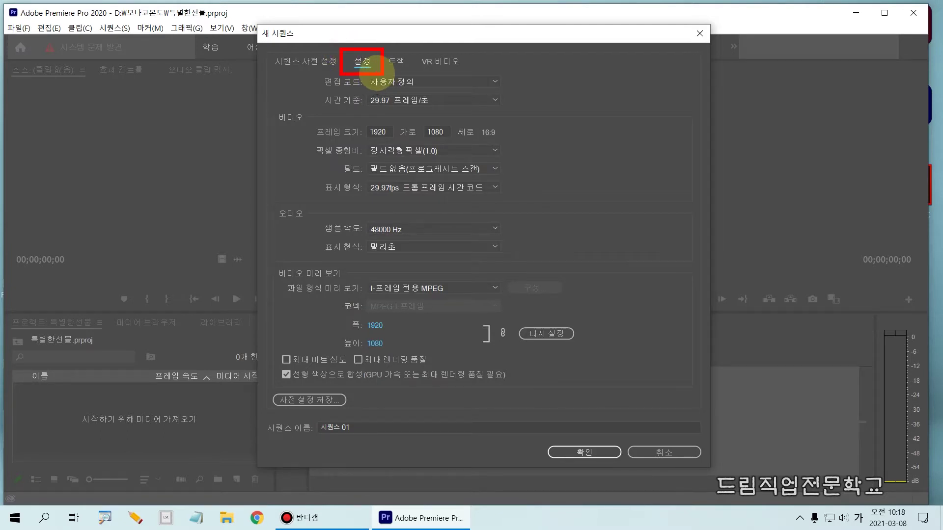
pyautogui.moveTo(358, 72); pyautogui.dragTo(442, 93)
pyautogui.moveTo(367, 85); pyautogui.dragTo(438, 115)
pyautogui.moveTo(340, 122); pyautogui.dragTo(465, 151)
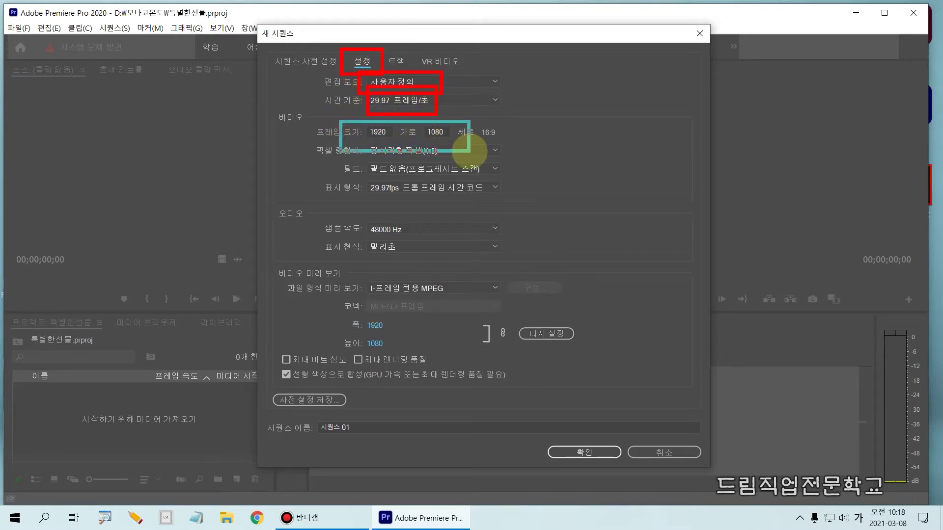
pyautogui.press('Escape')
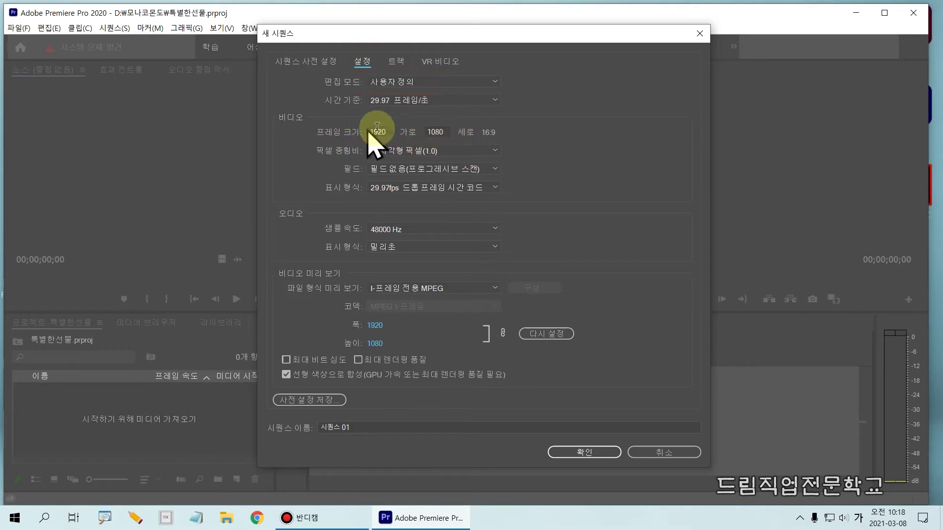
pyautogui.click(389, 128)
pyautogui.write('640')
pyautogui.click(435, 132)
pyautogui.write('4')
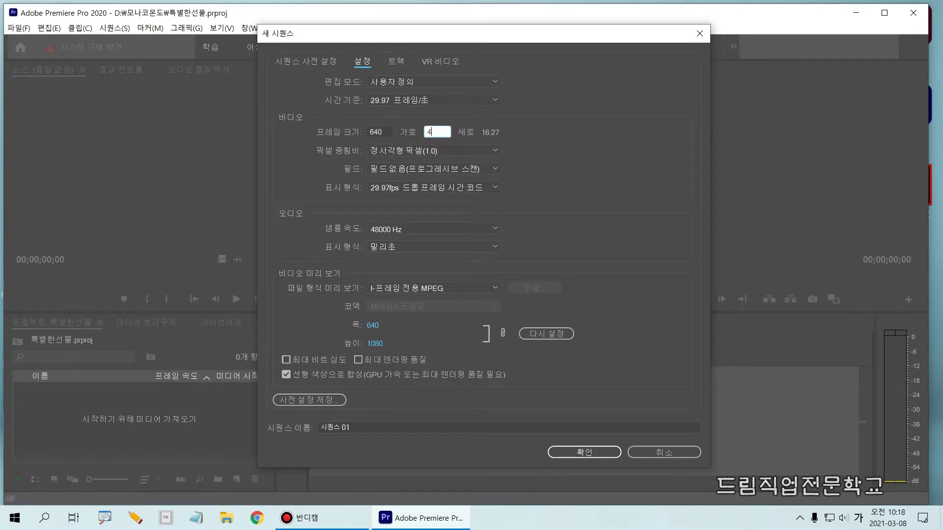
pyautogui.write('80')
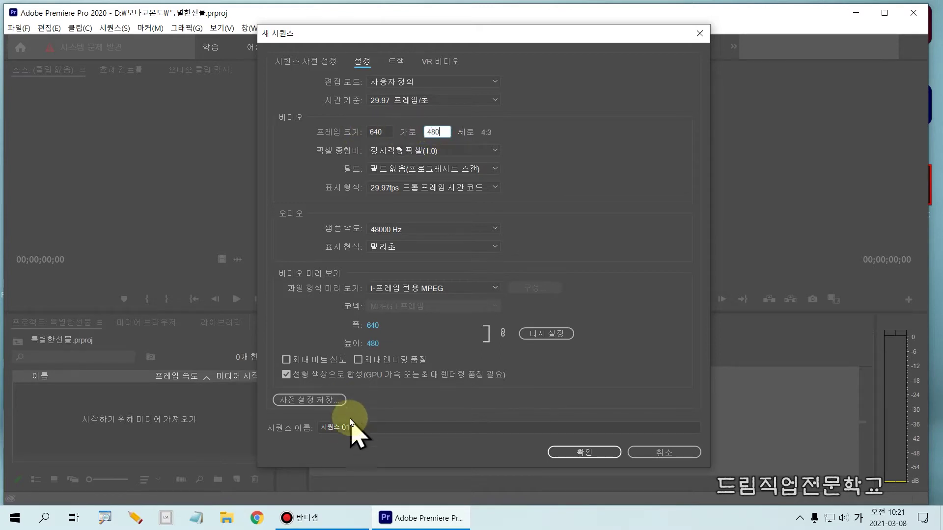
# - Name the new sequence 롤자막2 and create it
pyautogui.click(330, 432)
pyautogui.moveTo(330, 432); pyautogui.dragTo(271, 448)
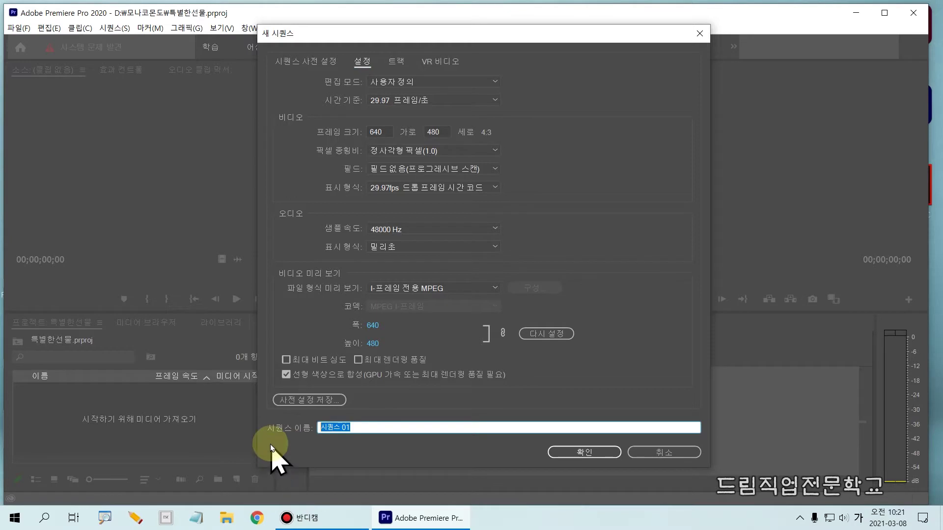
pyautogui.moveTo(262, 415); pyautogui.dragTo(391, 448)
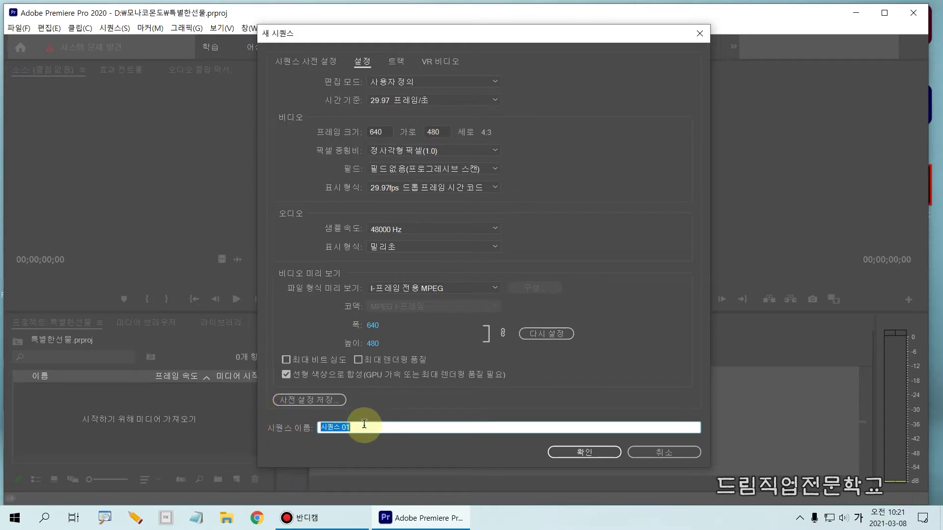
pyautogui.moveTo(372, 527)
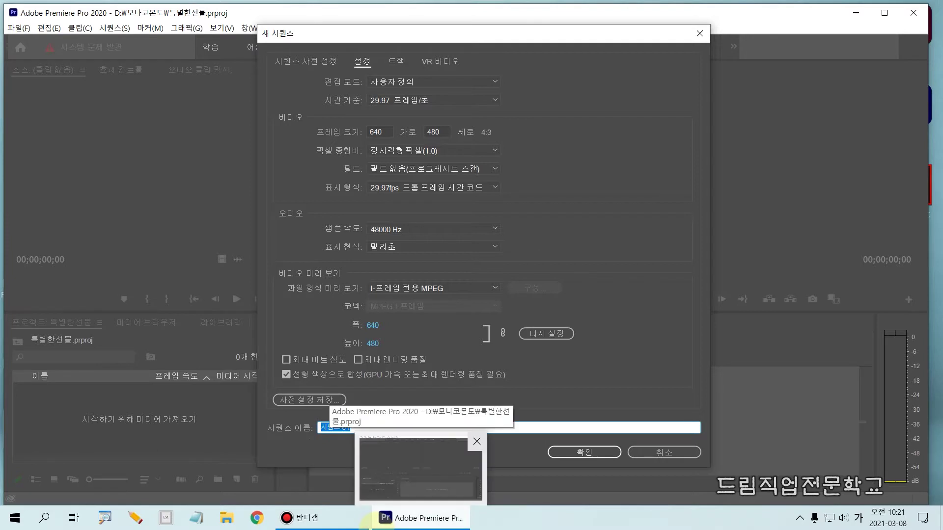
pyautogui.write('트')
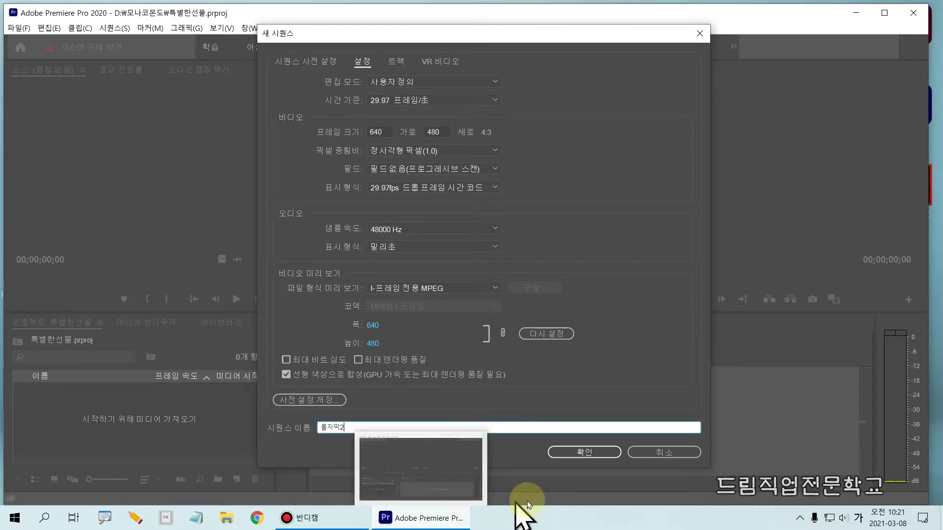
pyautogui.click(592, 454)
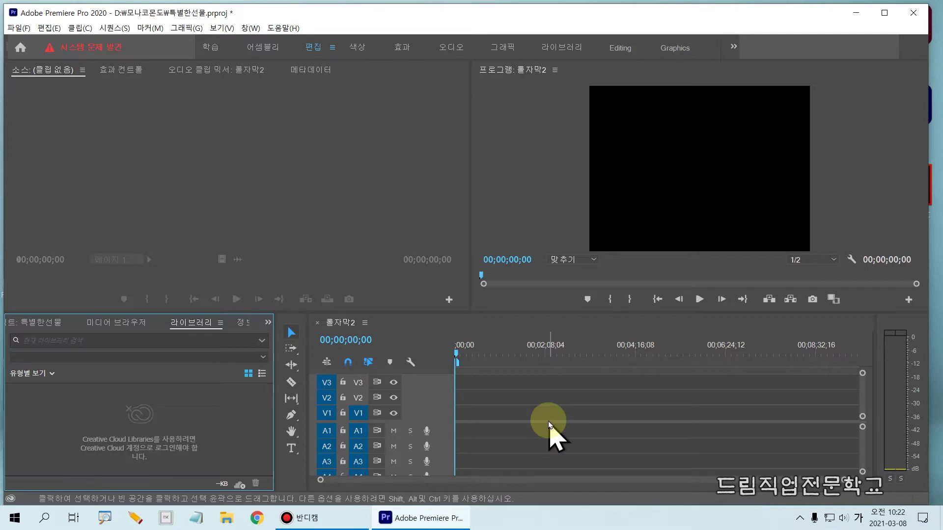
# - Import Title.jpg, Video Mask.png, Video.mp4, 자막 Mask.png and 자막.png from the 앤딩크레디트2 folder into the project
pyautogui.hotkey('ctrl', 'i')
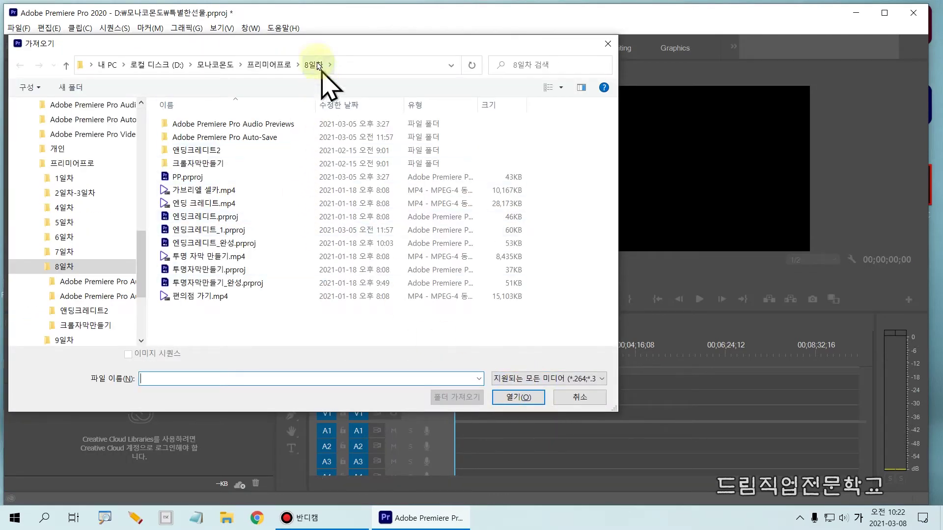
pyautogui.doubleClick(215, 151)
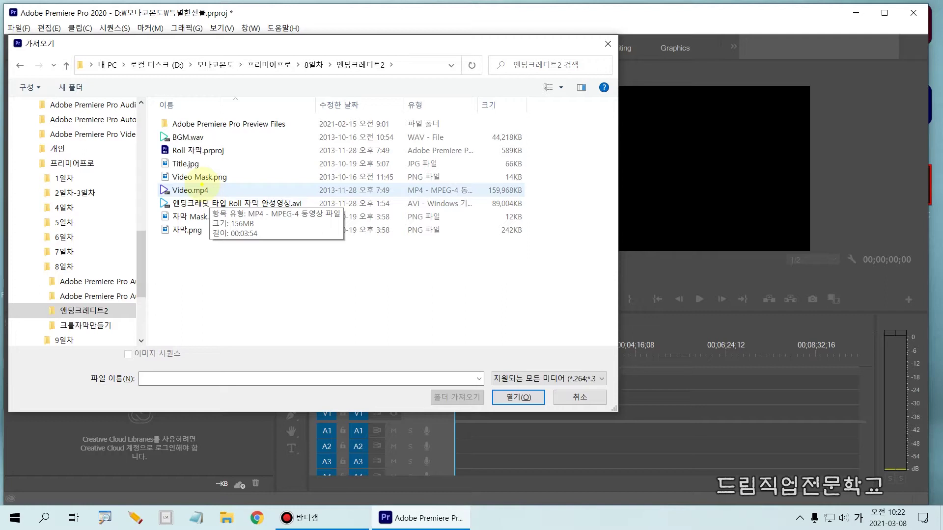
pyautogui.moveTo(153, 179)
pyautogui.mouseDown()
pyautogui.moveTo(196, 199)
pyautogui.moveTo(226, 200)
pyautogui.moveTo(240, 187)
pyautogui.mouseUp()
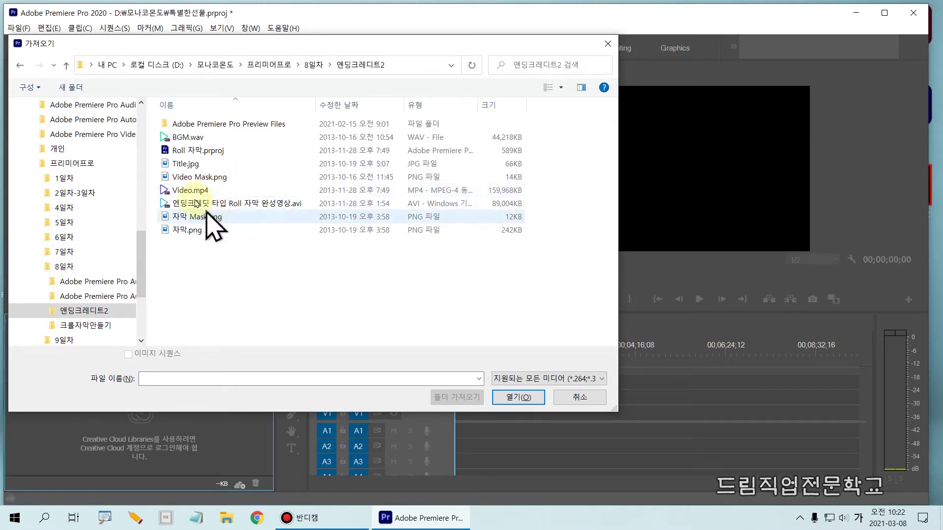
pyautogui.click(192, 191)
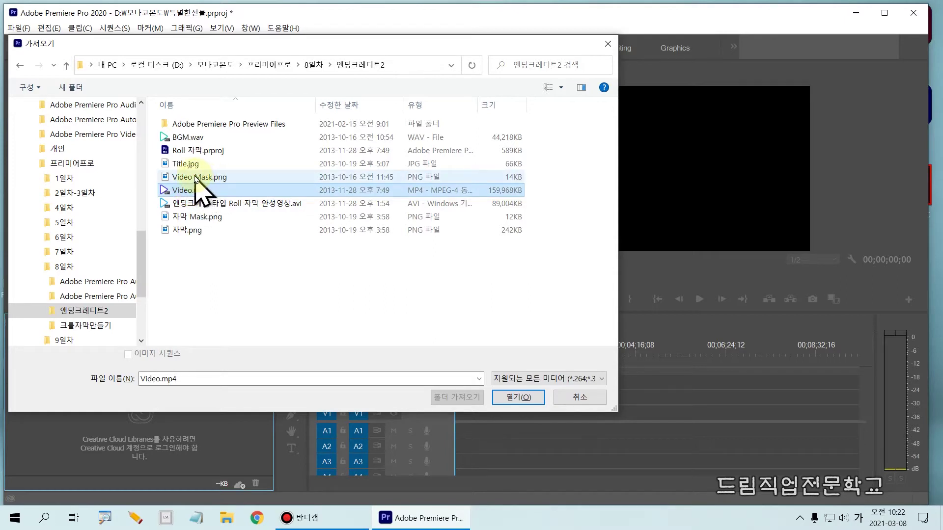
pyautogui.keyDown('ctrl'); pyautogui.click(206, 176); pyautogui.keyUp('ctrl')
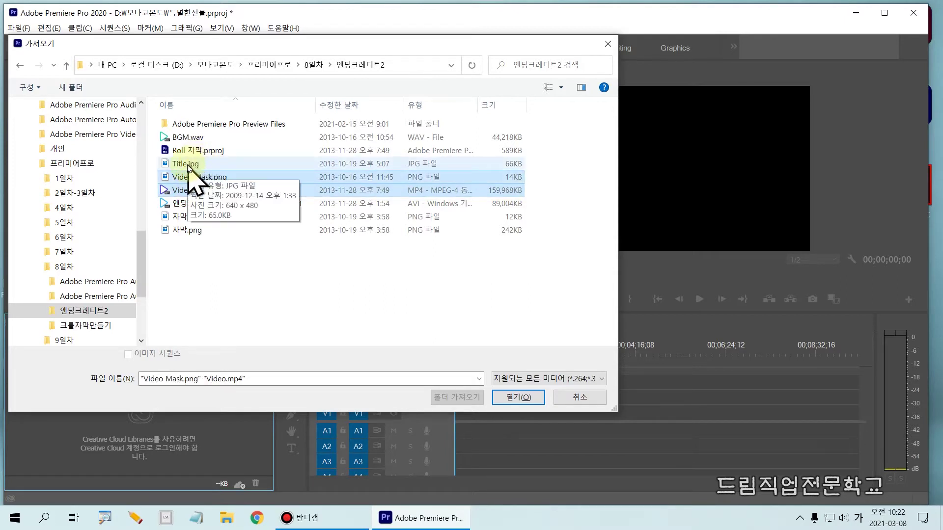
pyautogui.keyDown('ctrl'); pyautogui.click(189, 165); pyautogui.keyUp('ctrl')
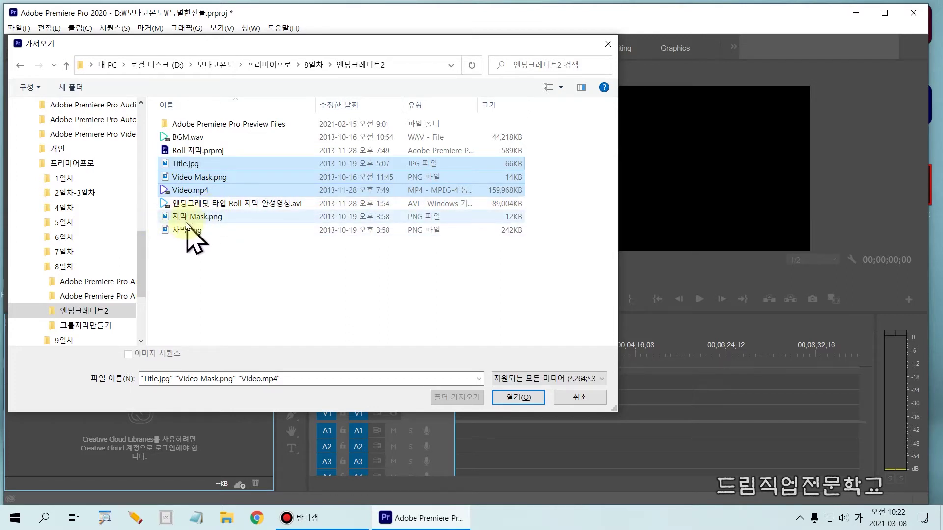
pyautogui.keyDown('ctrl'); pyautogui.click(202, 222); pyautogui.keyUp('ctrl')
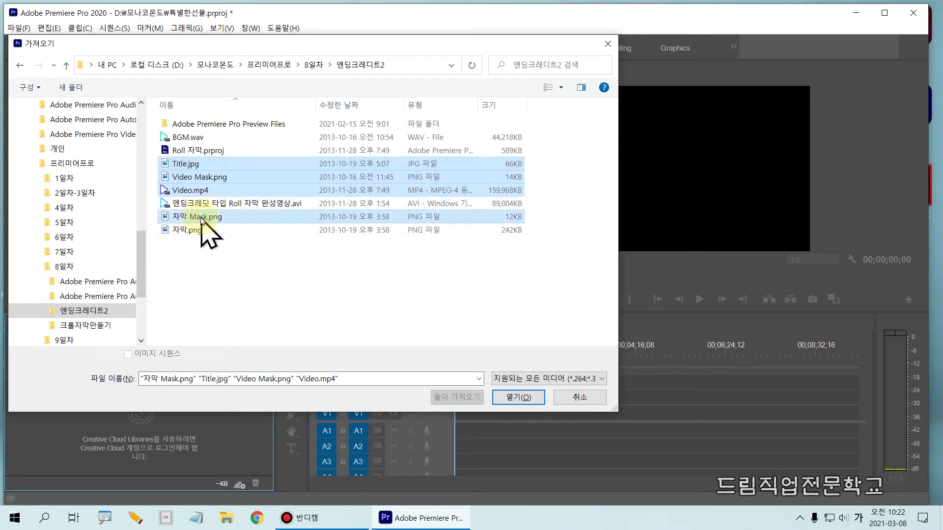
pyautogui.keyDown('ctrl'); pyautogui.click(189, 230); pyautogui.keyUp('ctrl')
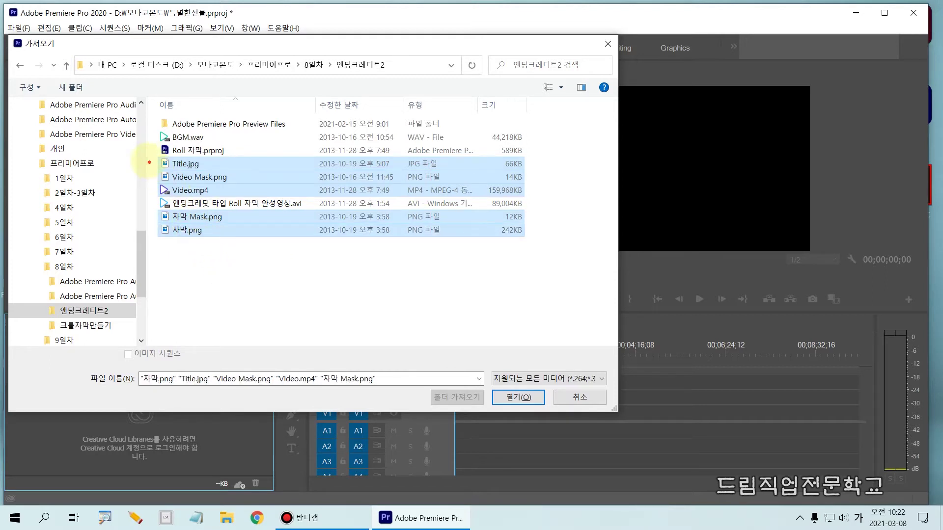
pyautogui.moveTo(146, 153); pyautogui.dragTo(260, 198)
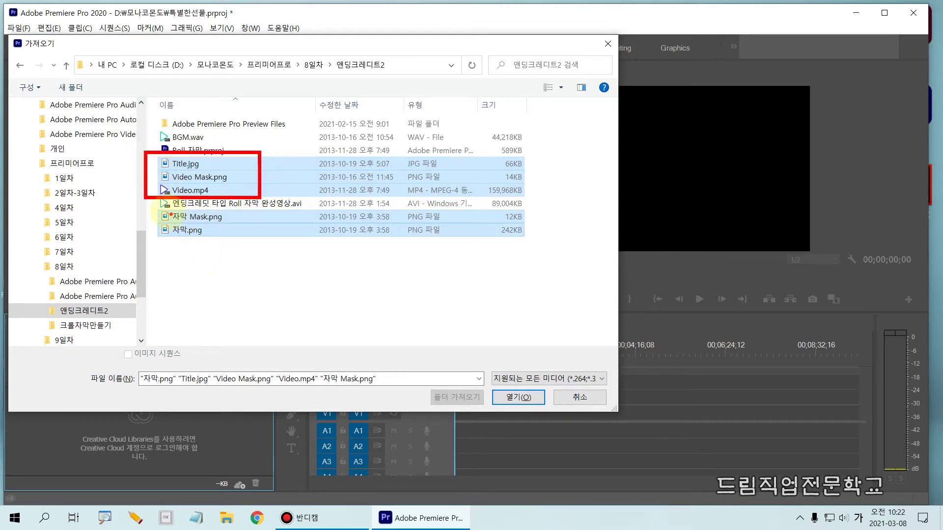
pyautogui.moveTo(147, 209); pyautogui.dragTo(250, 250)
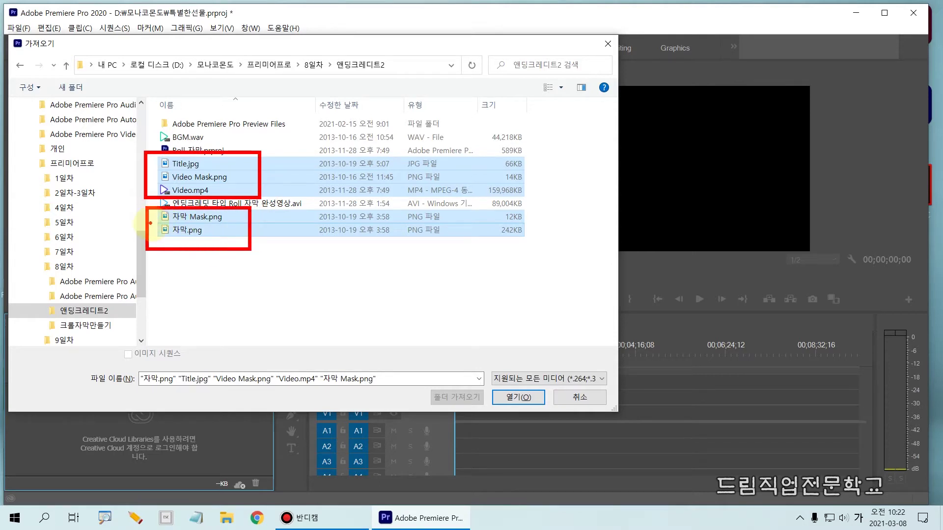
pyautogui.moveTo(149, 224); pyautogui.dragTo(229, 224)
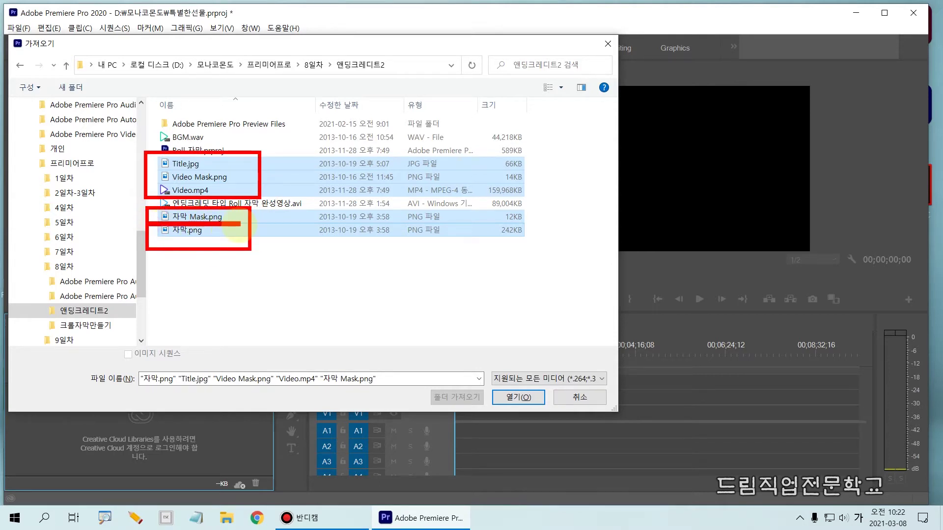
pyautogui.moveTo(146, 240); pyautogui.dragTo(229, 242)
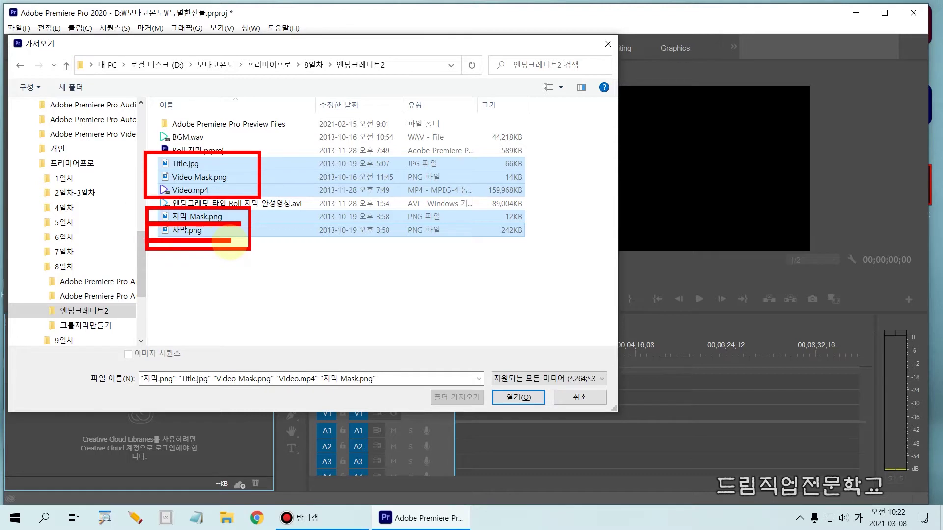
pyautogui.moveTo(160, 170); pyautogui.dragTo(217, 171)
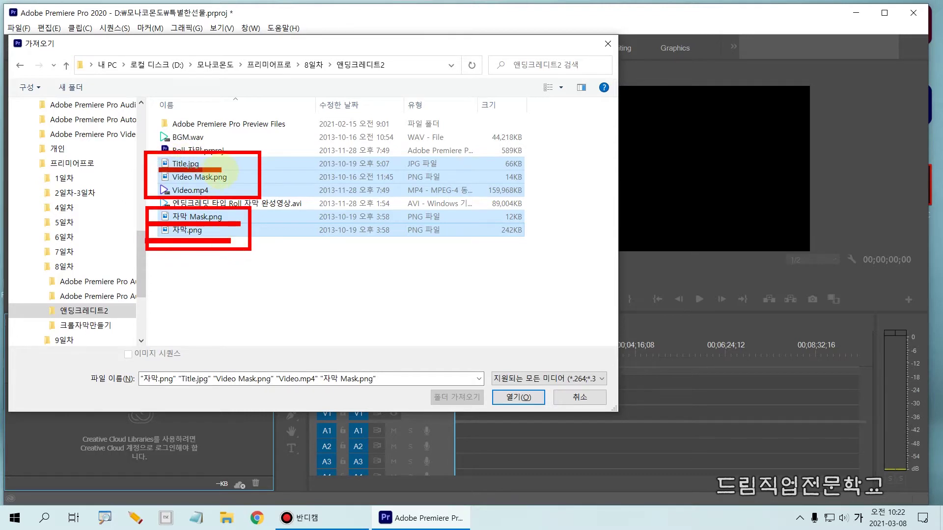
pyautogui.moveTo(162, 182); pyautogui.dragTo(238, 182)
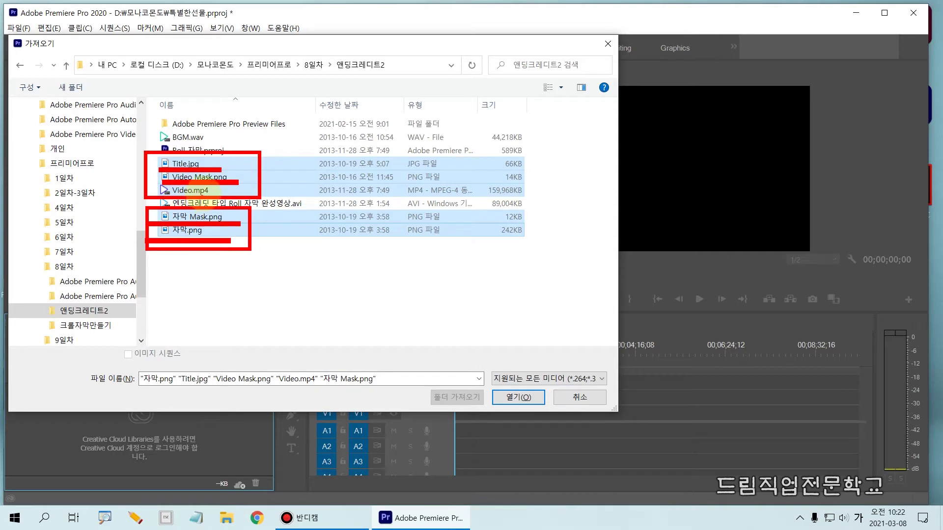
pyautogui.press('Escape')
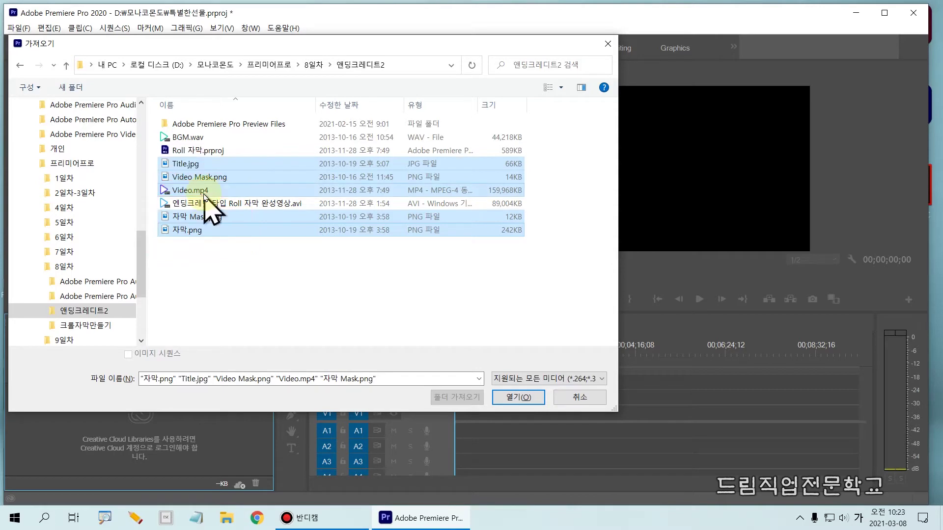
pyautogui.click(514, 398)
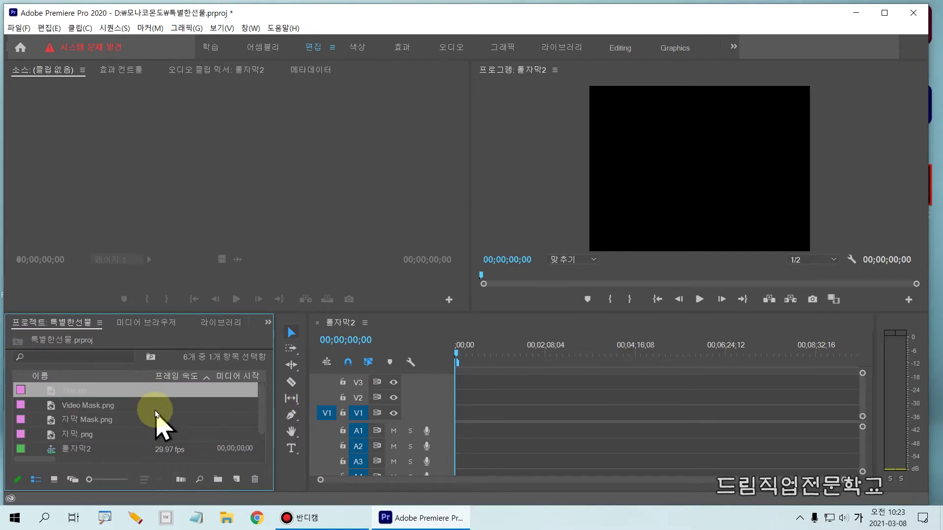
# - Look through the imported image and video items in the project's media list
pyautogui.scroll(-1, 155, 413)
pyautogui.scroll(-1, 155, 412)
pyautogui.scroll(2, 155, 412)
pyautogui.click(155, 411)
pyautogui.click(154, 421)
pyautogui.click(143, 432)
pyautogui.scroll(-2, 143, 431)
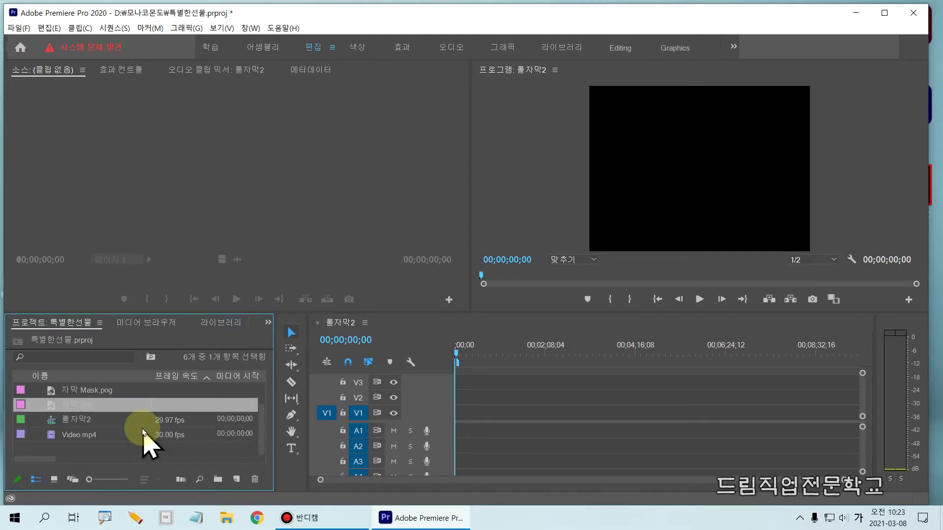
pyautogui.click(142, 435)
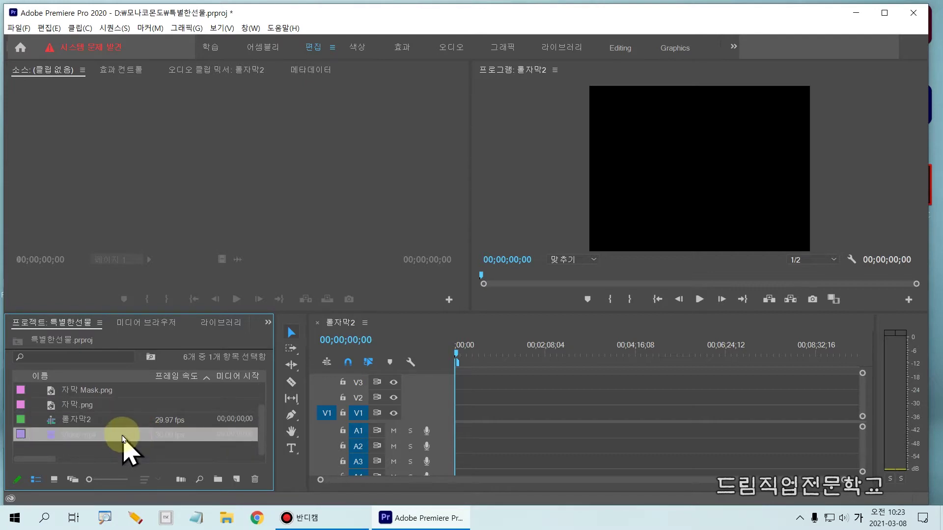
pyautogui.scroll(2, 126, 432)
pyautogui.scroll(-2, 120, 418)
pyautogui.scroll(2, 119, 415)
pyautogui.scroll(-2, 119, 415)
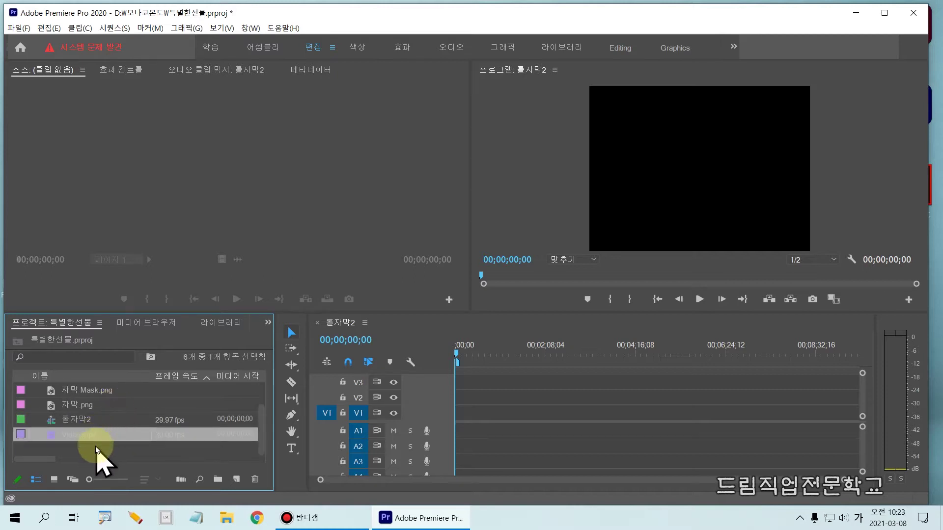
# - Place Video.mp4 at the start of track V1 in the 롤자막2 sequence, keeping the existing sequence settings
pyautogui.click(97, 449)
pyautogui.moveTo(3, 425); pyautogui.dragTo(203, 445)
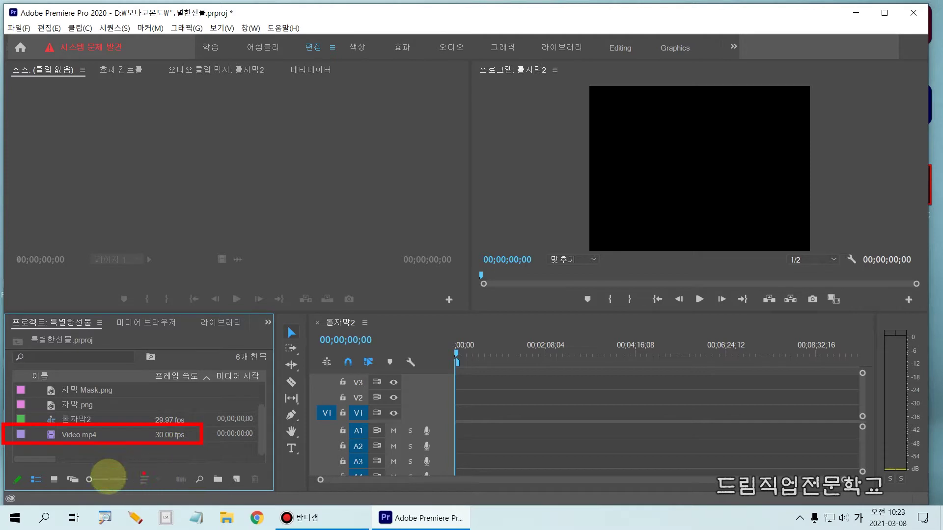
pyautogui.moveTo(64, 435); pyautogui.dragTo(456, 418)
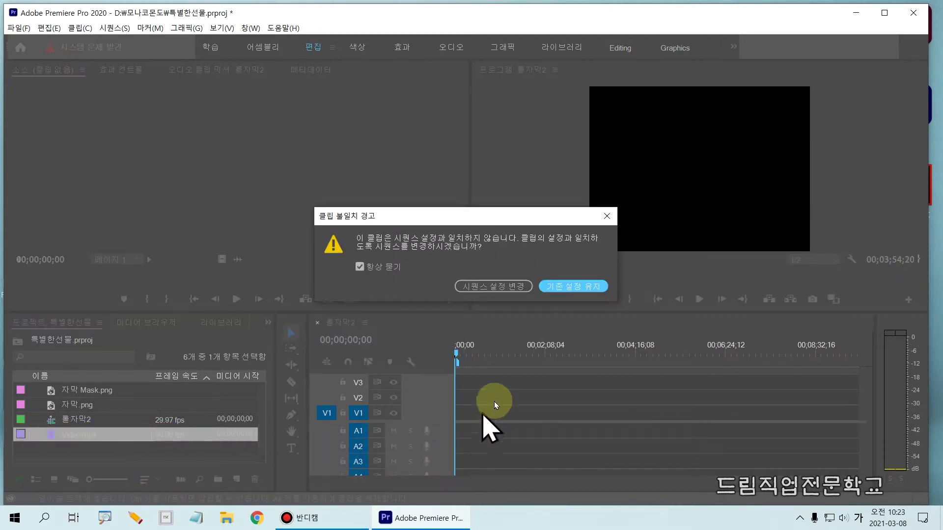
pyautogui.click(585, 288)
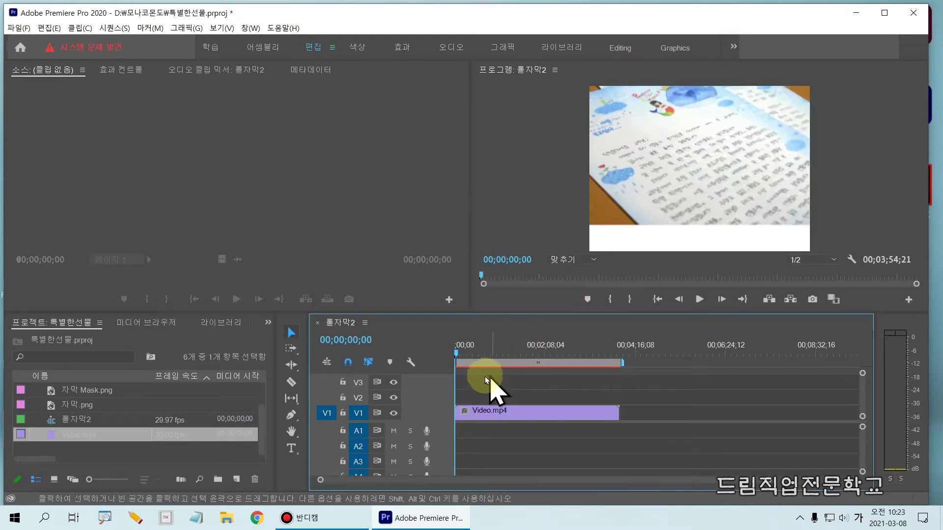
# - Play the opening of the placed video, scrub through it and return the playhead to the sequence start
pyautogui.press('space')
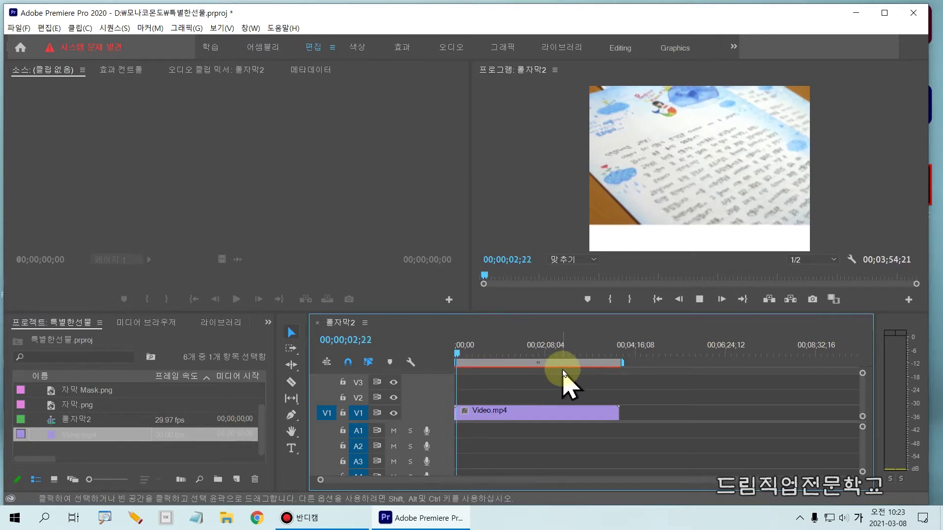
pyautogui.click(486, 360)
pyautogui.moveTo(530, 355); pyautogui.dragTo(395, 351)
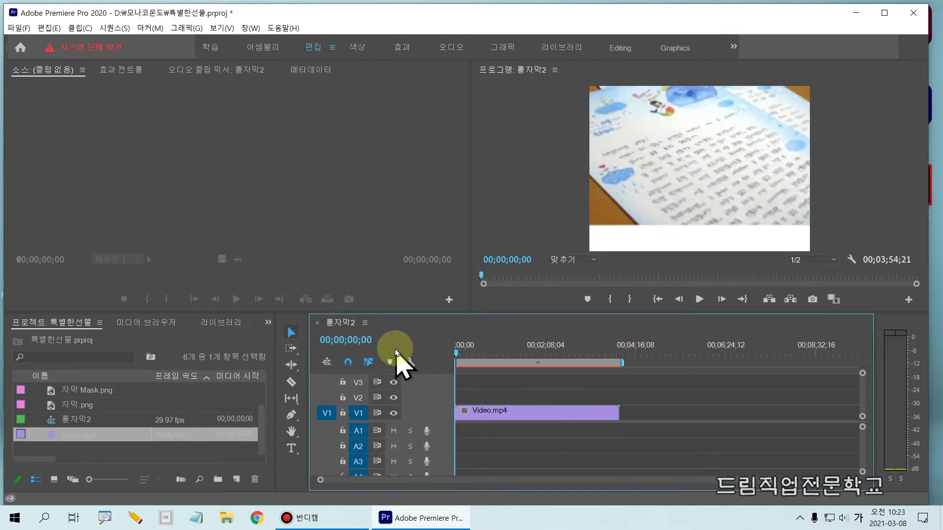
pyautogui.click(693, 187)
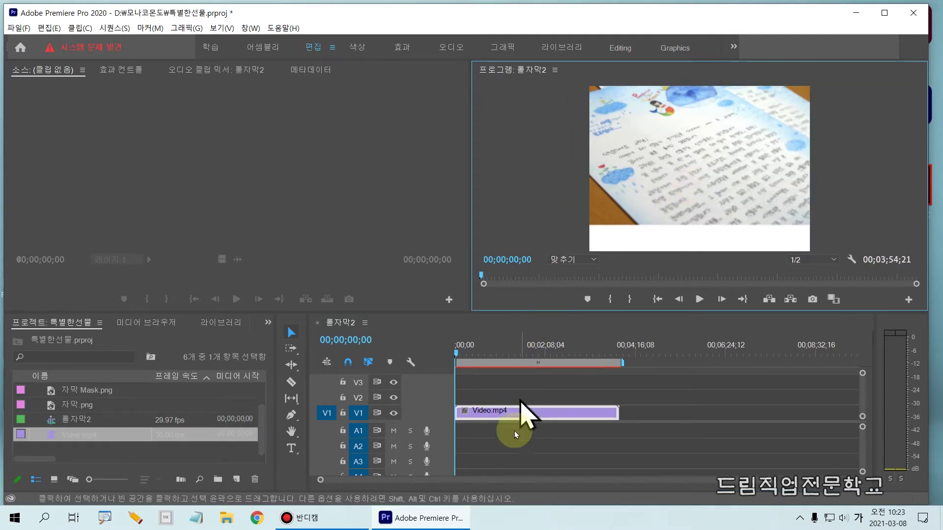
pyautogui.click(501, 384)
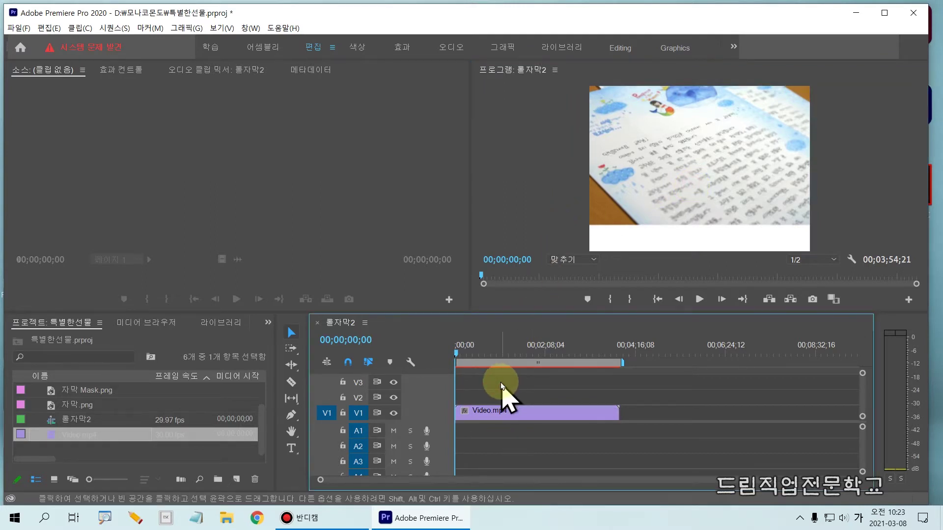
# - Scrub through Video.mp4 at several points of the timeline to examine how its pictures fill the frame
pyautogui.moveTo(459, 352); pyautogui.dragTo(467, 355)
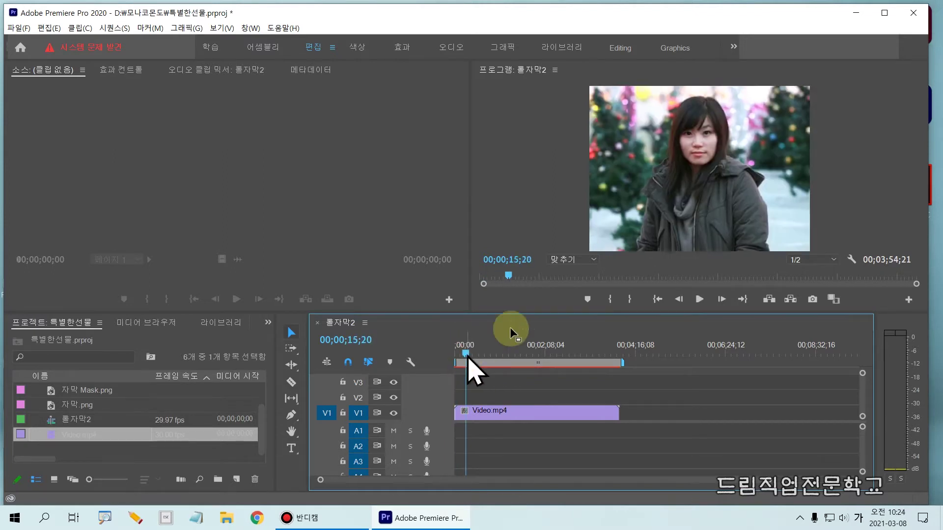
pyautogui.moveTo(457, 345); pyautogui.dragTo(522, 352)
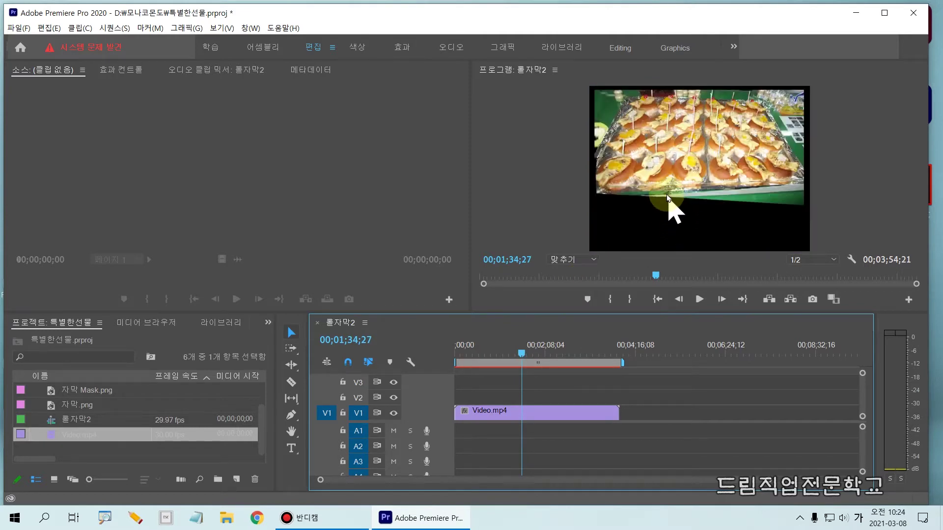
pyautogui.click(539, 355)
pyautogui.click(548, 356)
pyautogui.moveTo(556, 356); pyautogui.dragTo(517, 356)
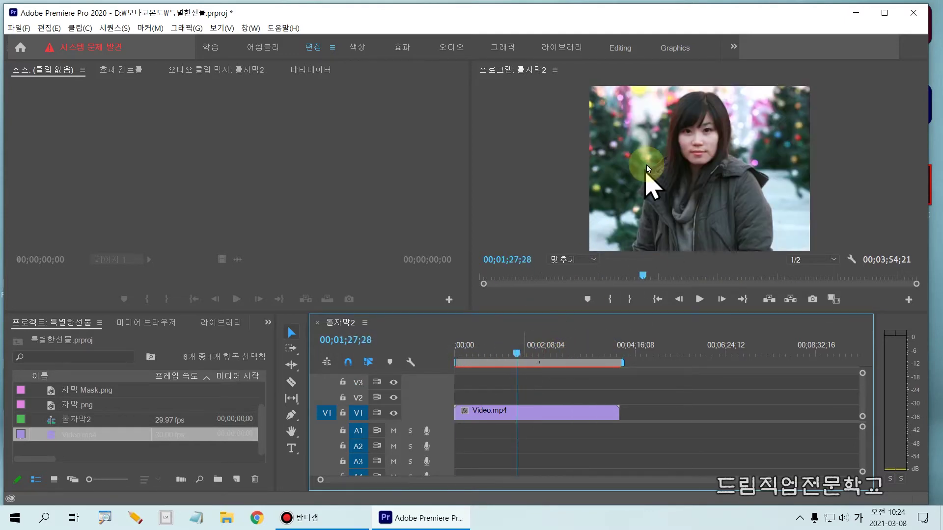
pyautogui.moveTo(490, 354)
pyautogui.mouseDown()
pyautogui.moveTo(472, 351)
pyautogui.moveTo(486, 353)
pyautogui.mouseUp()
pyautogui.click(473, 352)
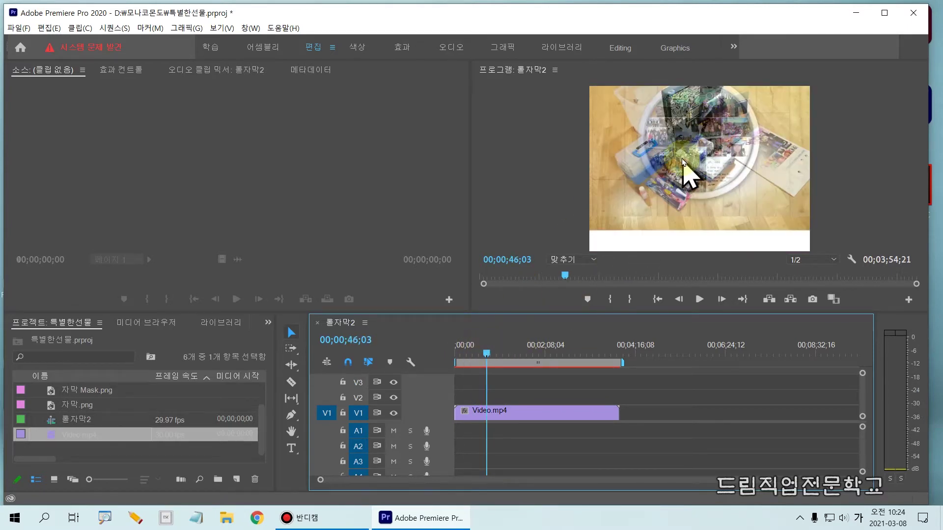
pyautogui.moveTo(603, 95); pyautogui.dragTo(788, 200)
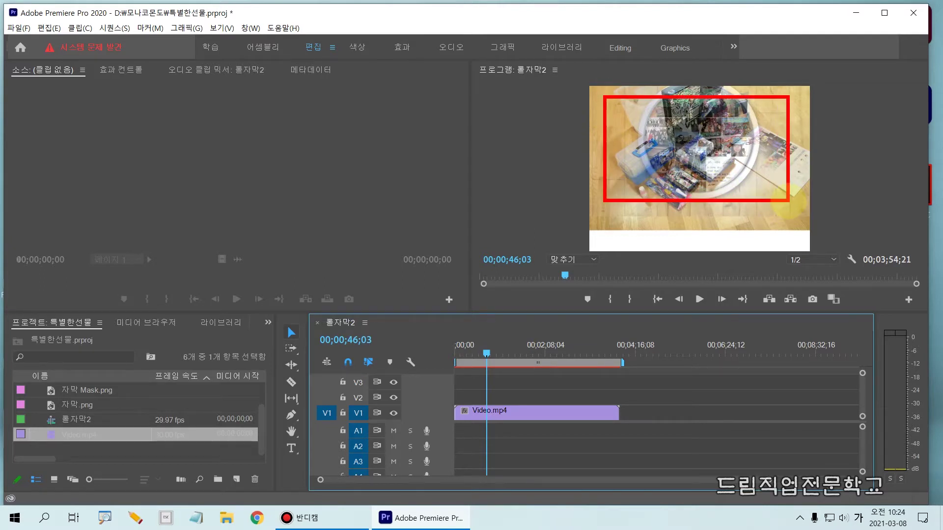
pyautogui.moveTo(593, 219)
pyautogui.mouseDown()
pyautogui.moveTo(622, 239)
pyautogui.moveTo(595, 236)
pyautogui.mouseUp()
pyautogui.moveTo(685, 225)
pyautogui.mouseDown()
pyautogui.moveTo(722, 242)
pyautogui.moveTo(686, 245)
pyautogui.mouseUp()
pyautogui.moveTo(776, 215)
pyautogui.mouseDown()
pyautogui.moveTo(761, 235)
pyautogui.moveTo(780, 234)
pyautogui.mouseUp()
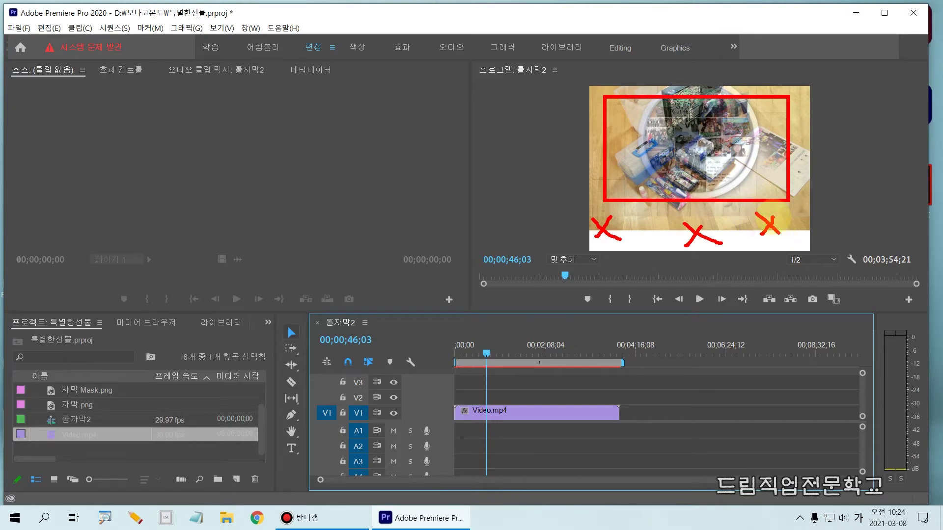
pyautogui.press('Escape')
# - Find Video Mask.png among the imported items and open it in the Source monitor to examine it
pyautogui.scroll(2, 114, 399)
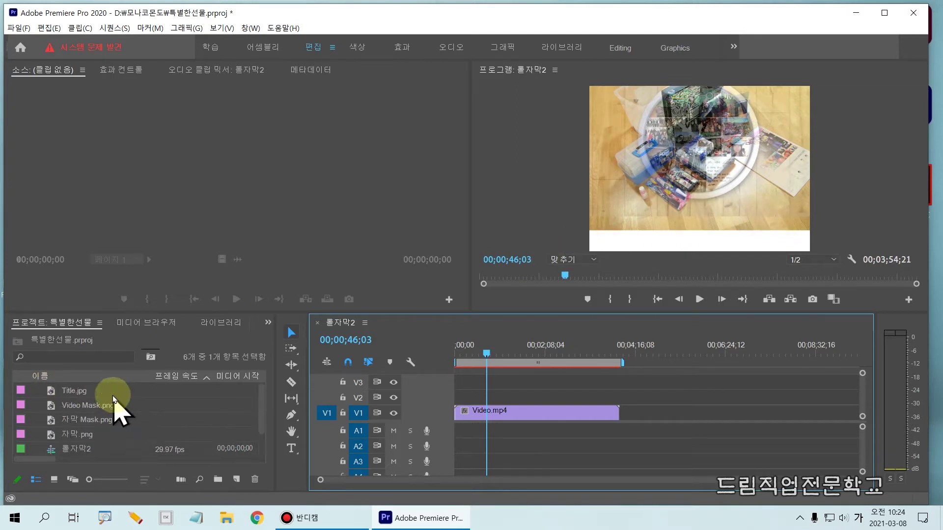
pyautogui.click(92, 420)
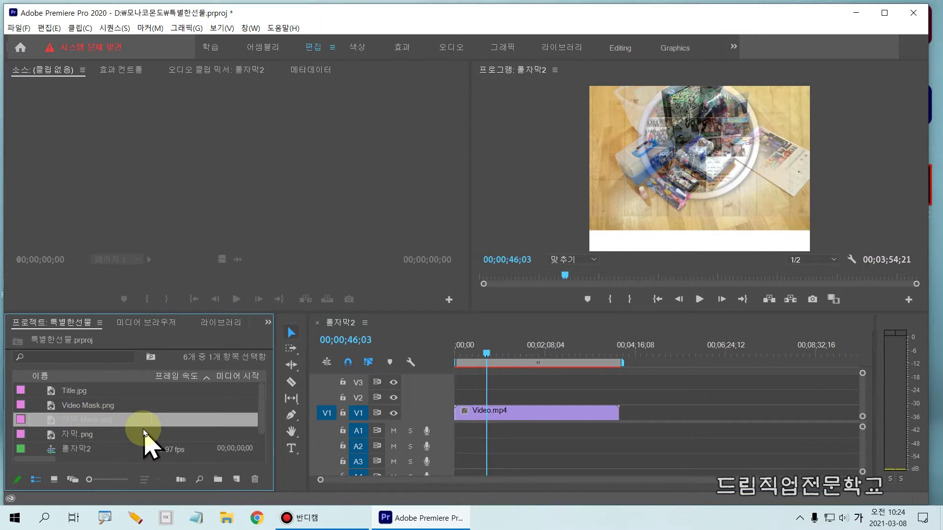
pyautogui.scroll(-2, 144, 432)
pyautogui.scroll(2, 145, 435)
pyautogui.click(100, 405)
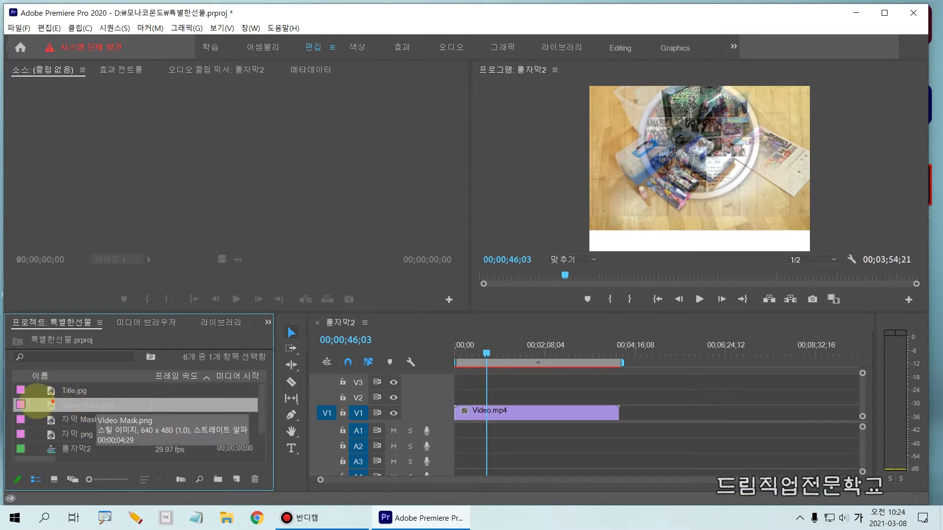
pyautogui.moveTo(2, 400); pyautogui.dragTo(199, 413)
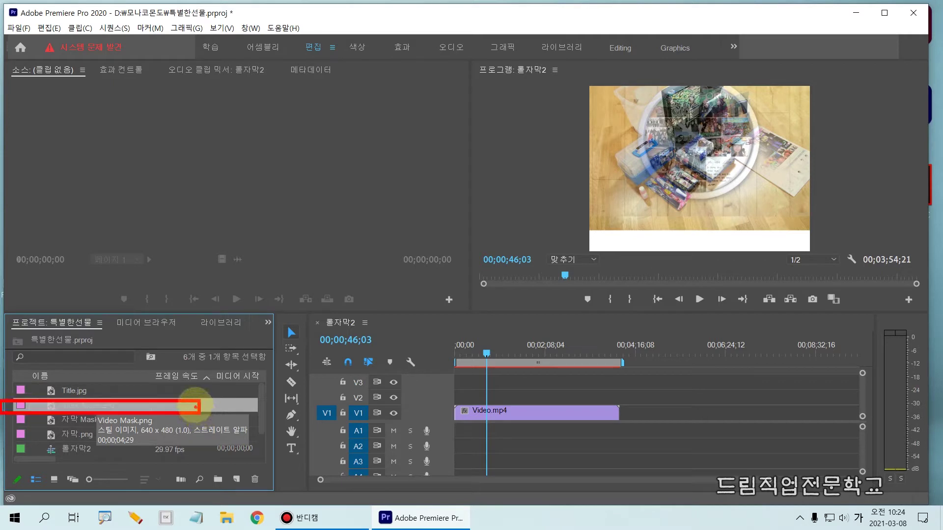
pyautogui.click(52, 407)
pyautogui.click(53, 408)
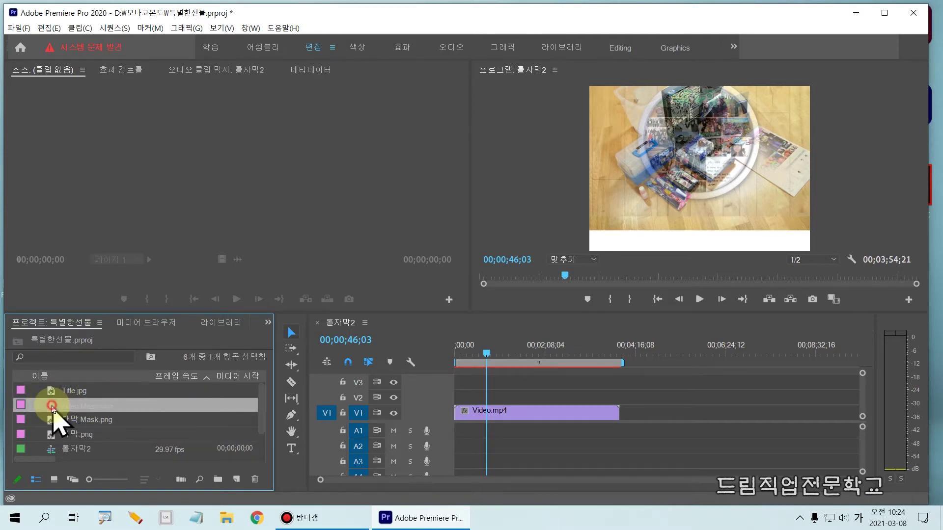
pyautogui.doubleClick(52, 407)
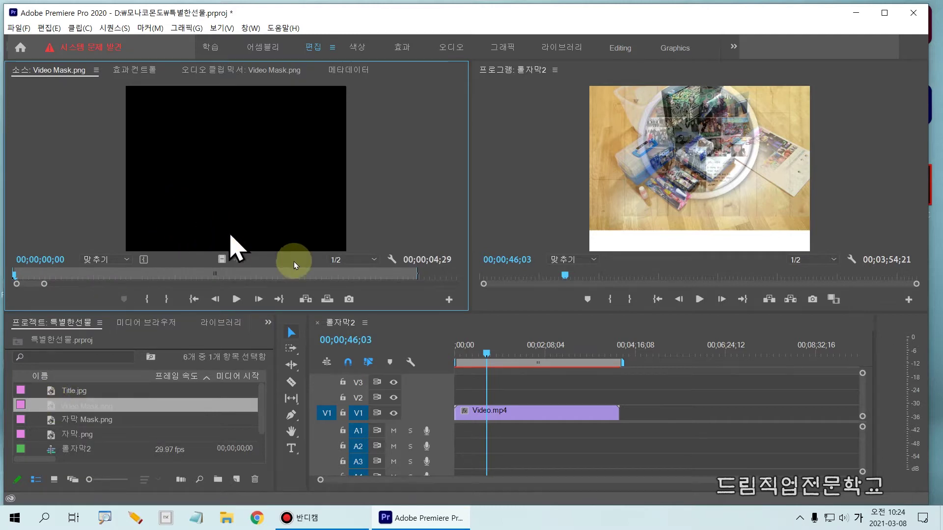
# - Return the playhead to the sequence start and place Video Mask.png there on track V2, above Video.mp4
pyautogui.moveTo(490, 353); pyautogui.dragTo(474, 355)
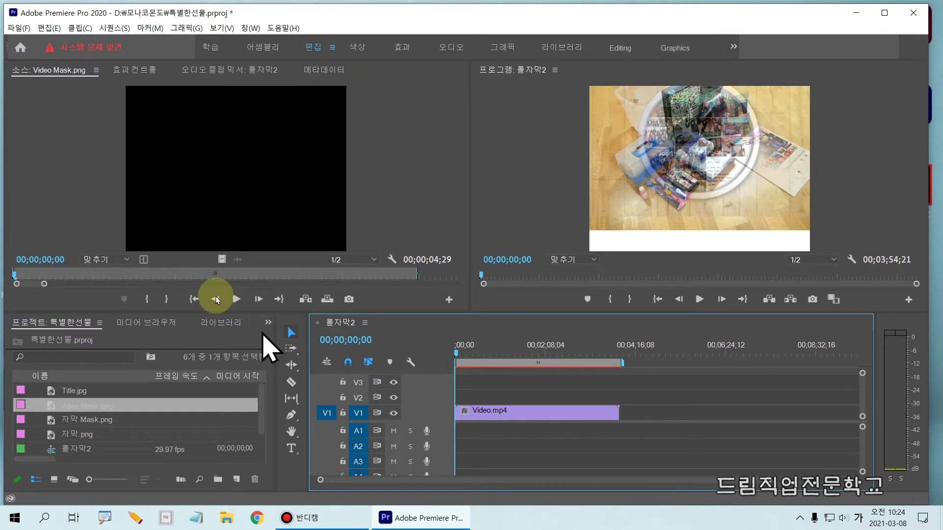
pyautogui.press('Home')
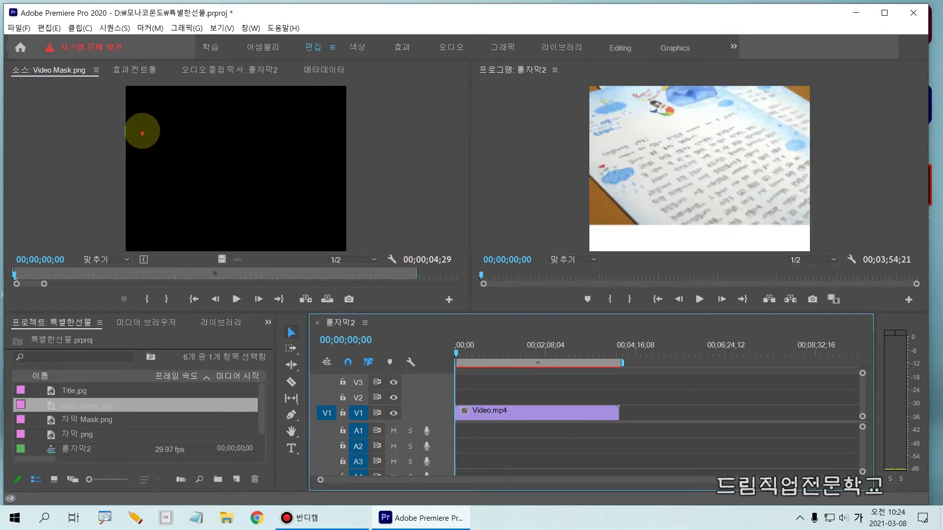
pyautogui.moveTo(151, 109)
pyautogui.mouseDown()
pyautogui.moveTo(324, 190)
pyautogui.moveTo(314, 195)
pyautogui.mouseUp()
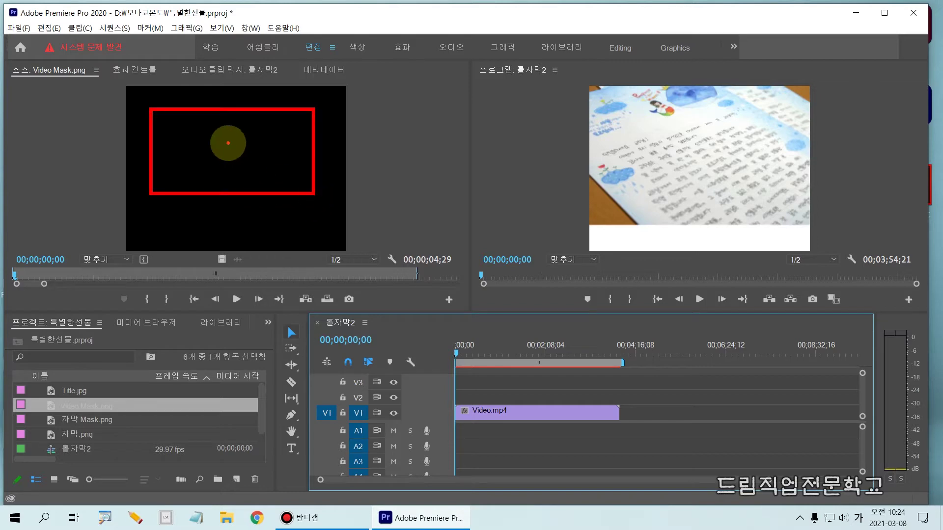
pyautogui.moveTo(216, 216); pyautogui.dragTo(216, 227)
pyautogui.moveTo(234, 149); pyautogui.dragTo(241, 162)
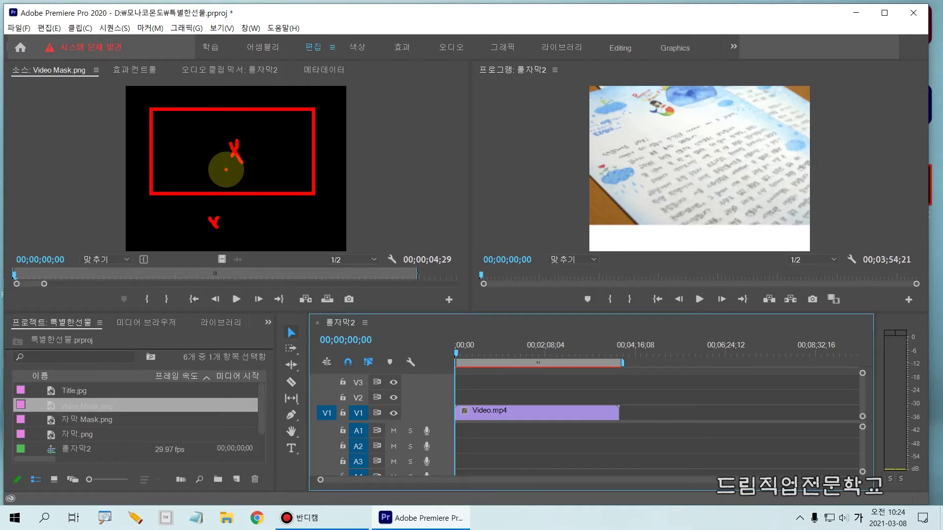
pyautogui.press('Escape')
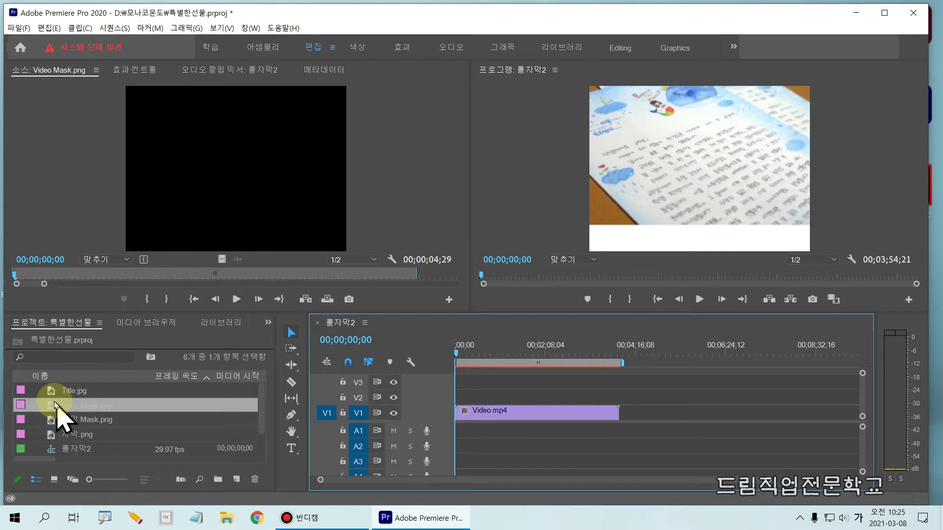
pyautogui.moveTo(22, 397); pyautogui.dragTo(182, 415)
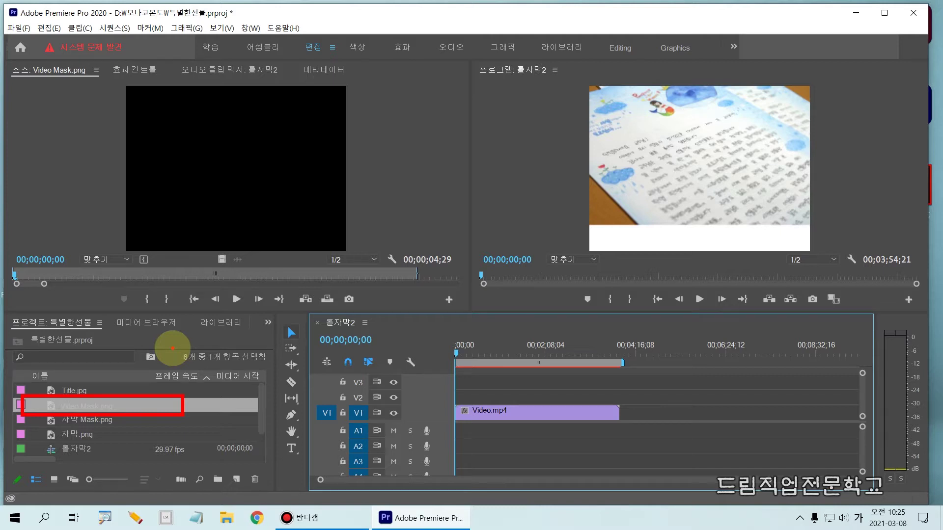
pyautogui.moveTo(46, 409); pyautogui.dragTo(452, 396)
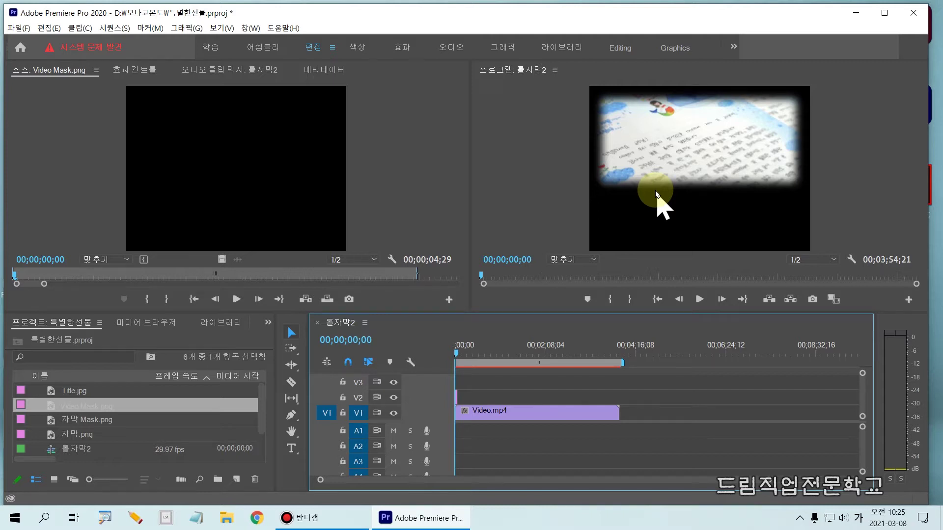
pyautogui.moveTo(603, 96)
pyautogui.mouseDown()
pyautogui.moveTo(697, 172)
pyautogui.moveTo(798, 184)
pyautogui.mouseUp()
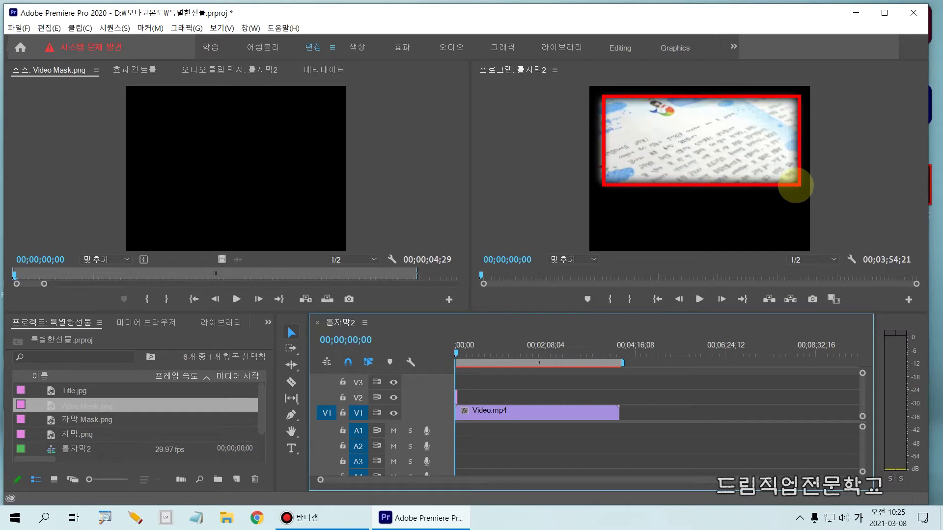
pyautogui.moveTo(679, 214)
pyautogui.mouseDown()
pyautogui.moveTo(680, 227)
pyautogui.moveTo(694, 226)
pyautogui.mouseUp()
pyautogui.moveTo(774, 210)
pyautogui.mouseDown()
pyautogui.moveTo(768, 226)
pyautogui.moveTo(780, 226)
pyautogui.moveTo(728, 229)
pyautogui.mouseUp()
pyautogui.moveTo(727, 216); pyautogui.dragTo(741, 227)
pyautogui.moveTo(623, 216)
pyautogui.mouseDown()
pyautogui.moveTo(599, 241)
pyautogui.moveTo(631, 244)
pyautogui.mouseUp()
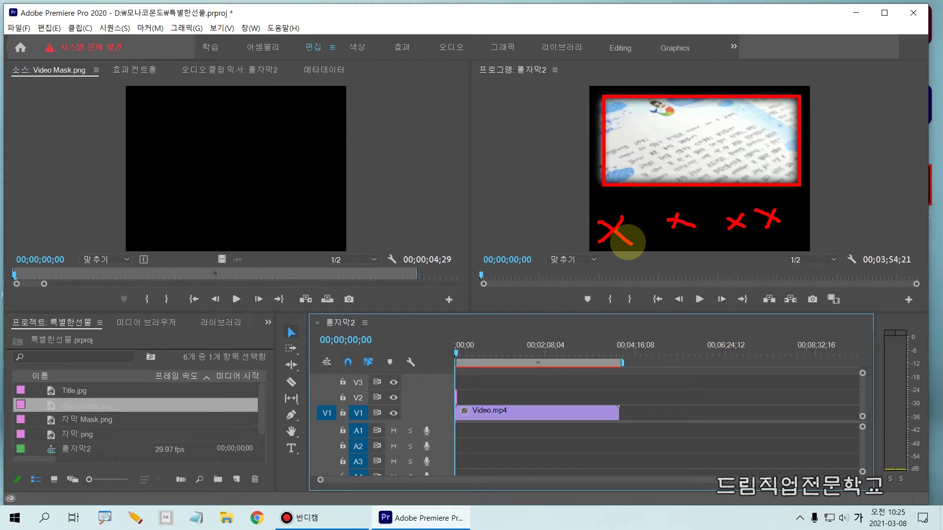
pyautogui.moveTo(661, 157); pyautogui.dragTo(653, 158)
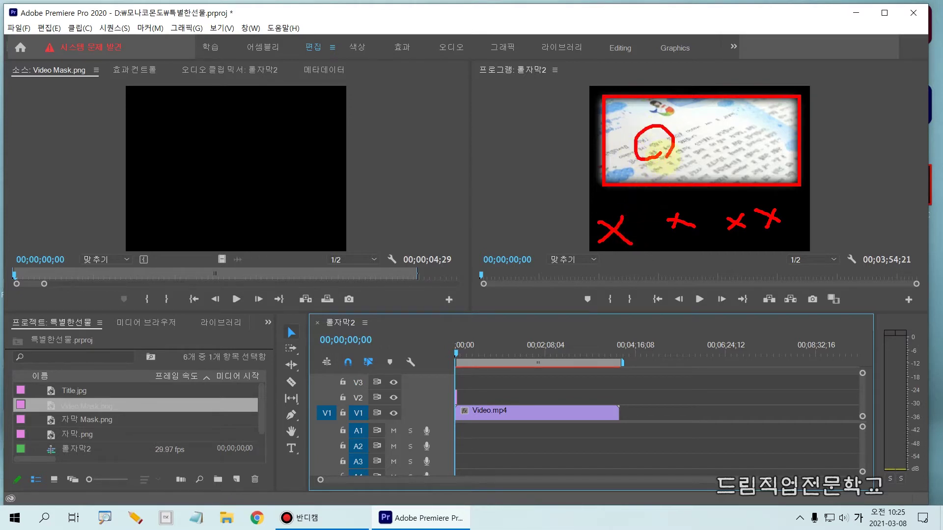
pyautogui.moveTo(758, 156); pyautogui.dragTo(756, 158)
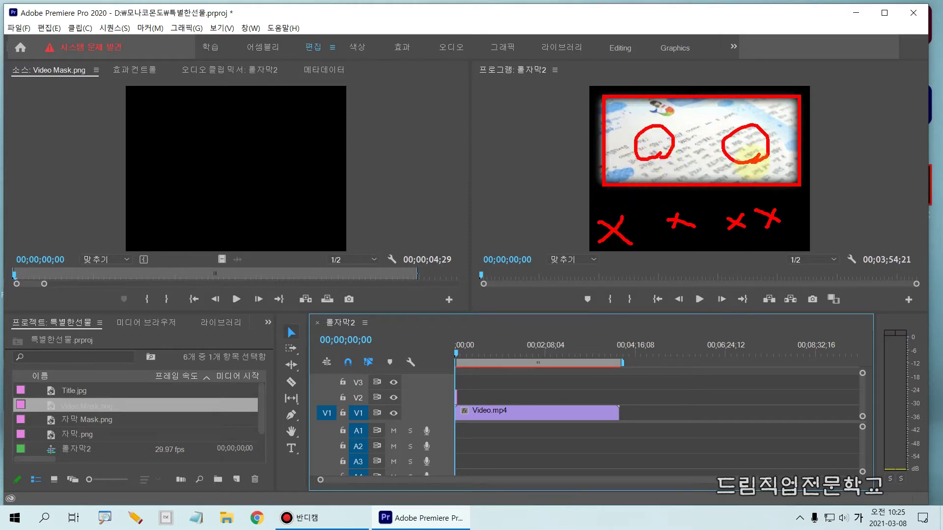
pyautogui.press('Escape')
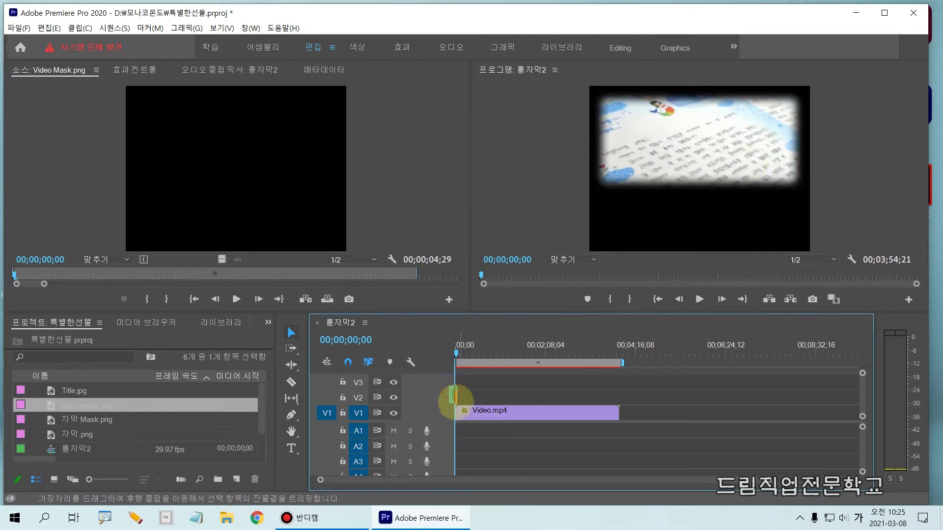
# - Extend the Video Mask.png clip on V2 to the end of Video.mp4, enlarging the timeline scale for the trim
pyautogui.moveTo(463, 406)
pyautogui.mouseDown()
pyautogui.moveTo(526, 421)
pyautogui.moveTo(621, 421)
pyautogui.mouseUp()
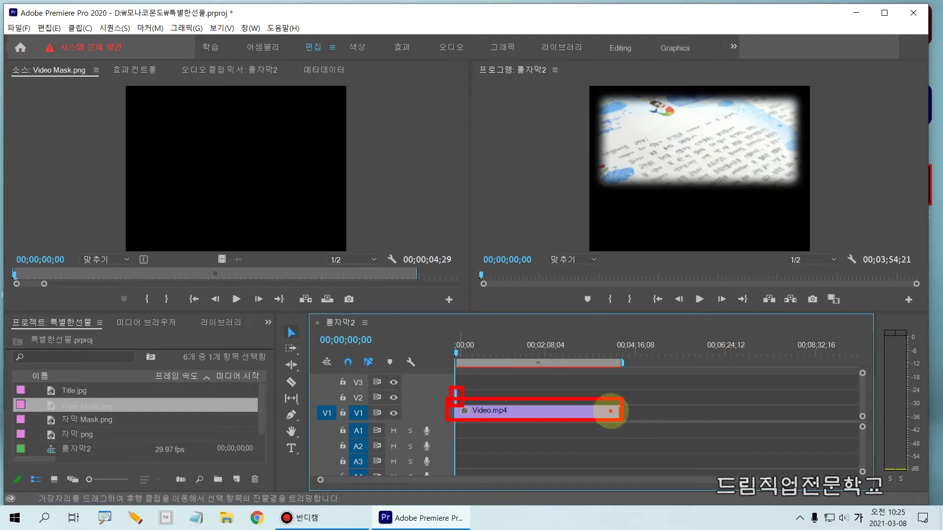
pyautogui.click(603, 409)
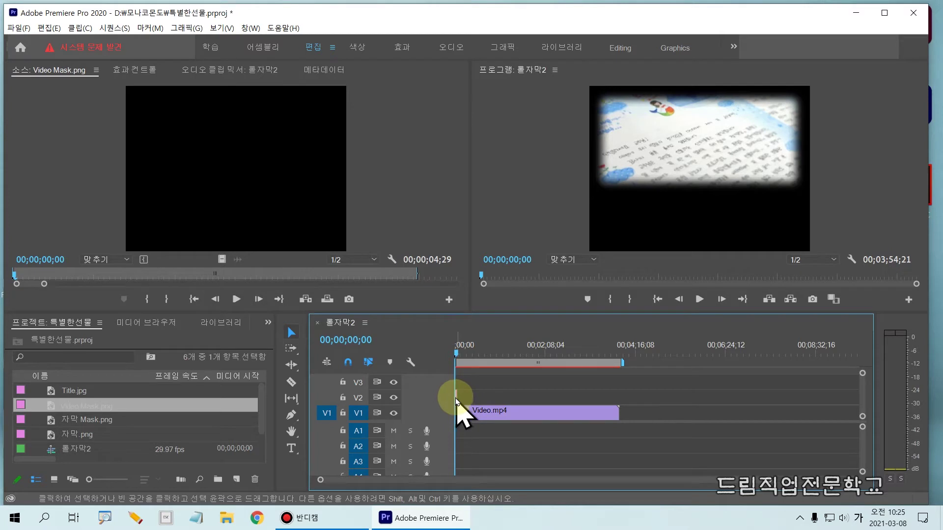
pyautogui.press('=')
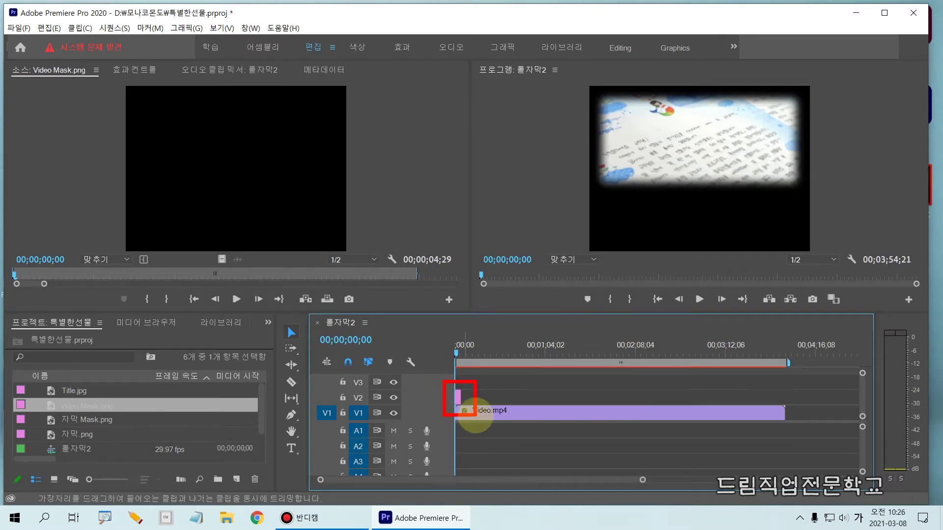
pyautogui.moveTo(464, 394); pyautogui.dragTo(786, 393)
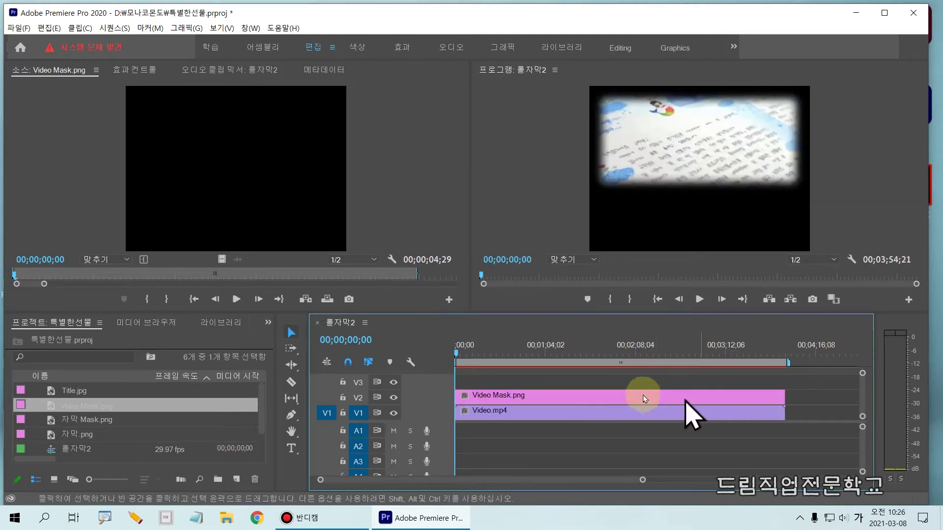
# - Check the masked picture at several points along the timeline and return the playhead to the sequence start
pyautogui.click(582, 350)
pyautogui.click(660, 351)
pyautogui.click(715, 350)
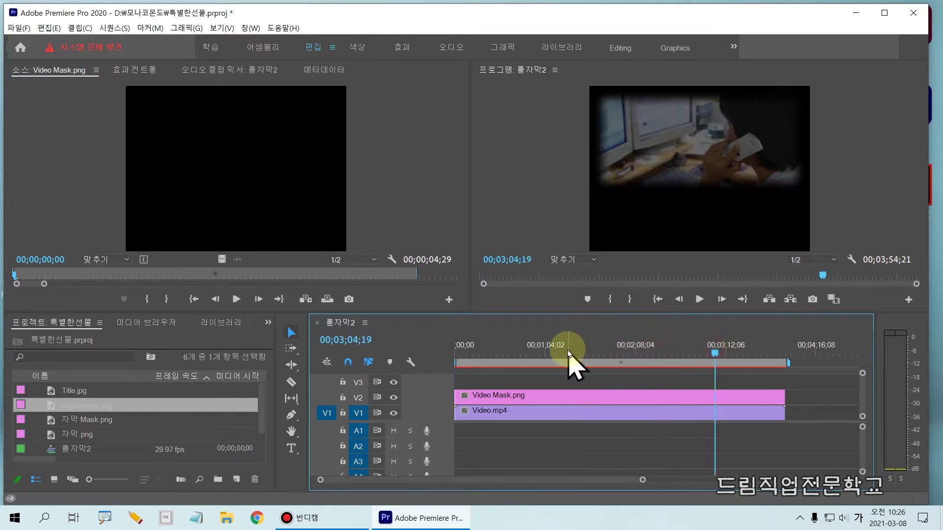
pyautogui.click(567, 350)
pyautogui.click(503, 351)
pyautogui.click(480, 351)
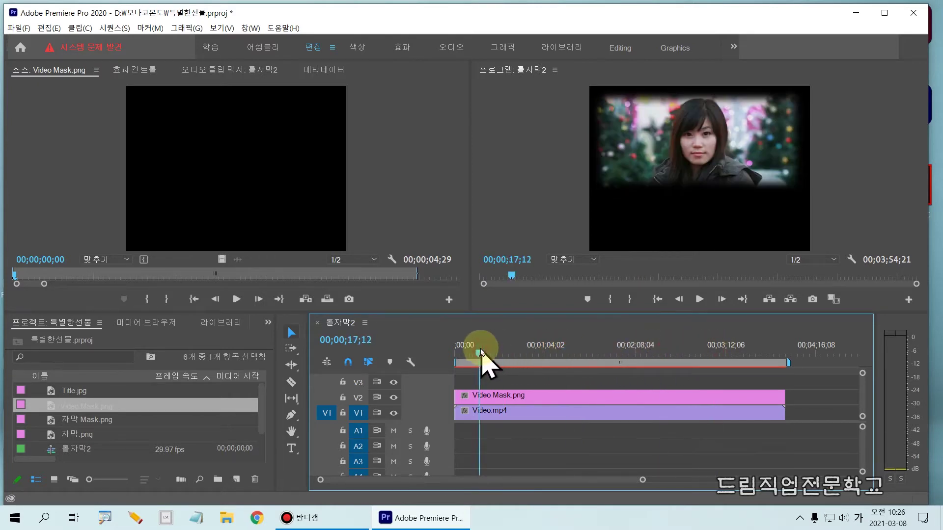
pyautogui.click(573, 357)
pyautogui.moveTo(573, 358); pyautogui.dragTo(572, 358)
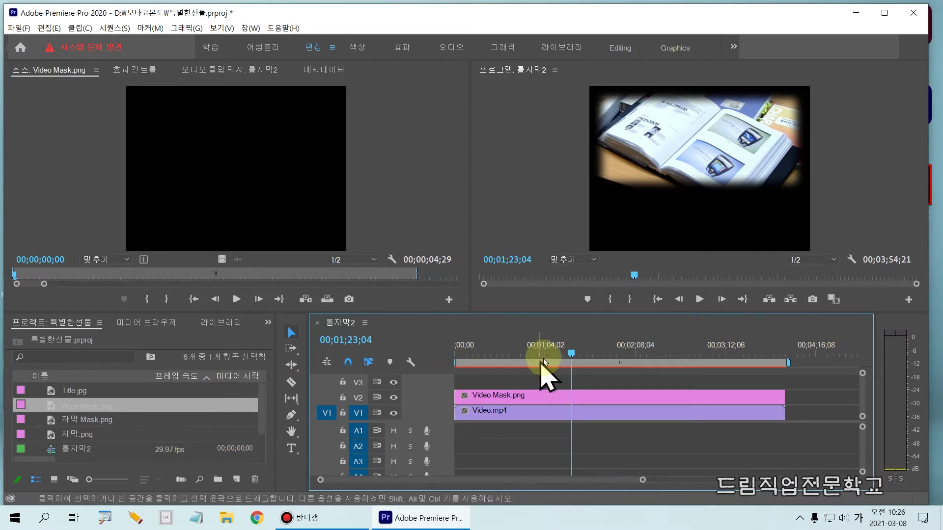
pyautogui.moveTo(571, 352); pyautogui.dragTo(442, 347)
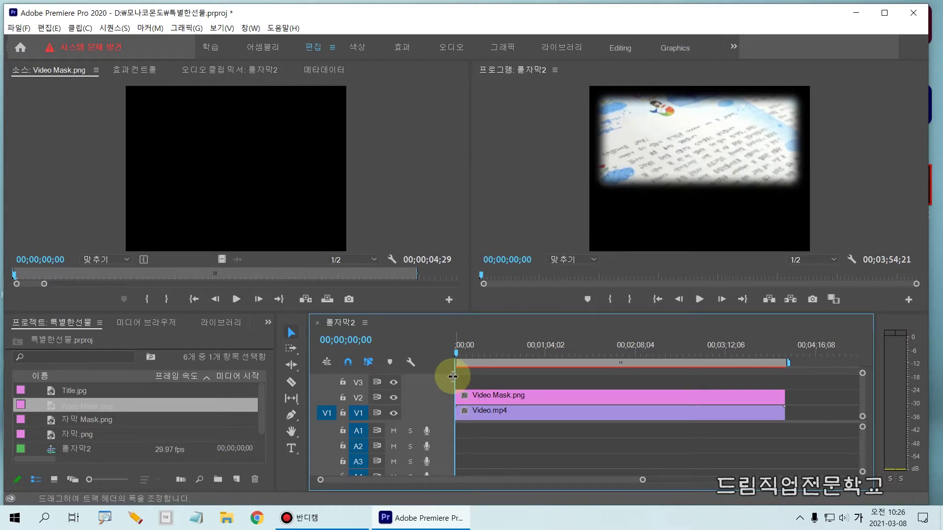
# - Open the caption image 자막.png from the project media in the Source monitor
pyautogui.click(41, 434)
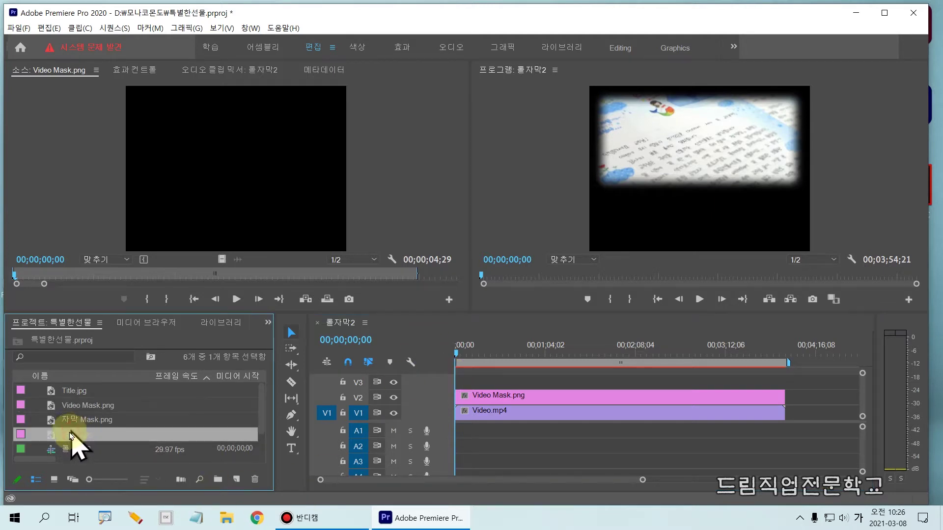
pyautogui.click(20, 434)
pyautogui.doubleClick(22, 437)
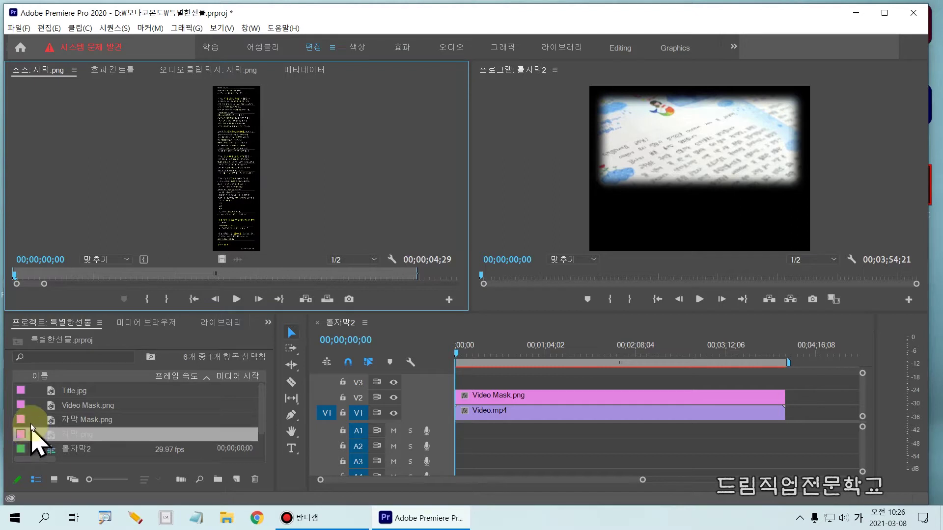
pyautogui.moveTo(2, 422)
pyautogui.mouseDown()
pyautogui.moveTo(82, 452)
pyautogui.moveTo(181, 433)
pyautogui.moveTo(193, 444)
pyautogui.mouseUp()
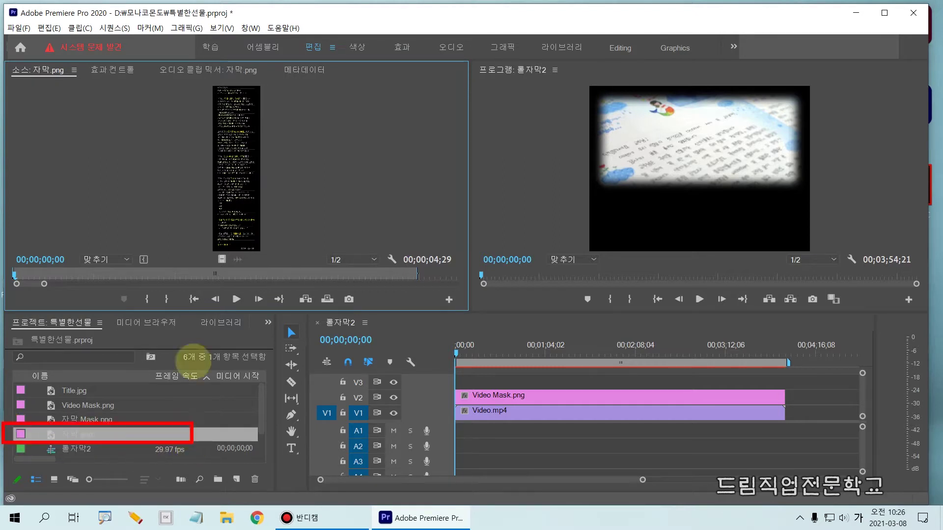
pyautogui.moveTo(178, 70)
pyautogui.mouseDown()
pyautogui.moveTo(288, 194)
pyautogui.moveTo(294, 254)
pyautogui.mouseUp()
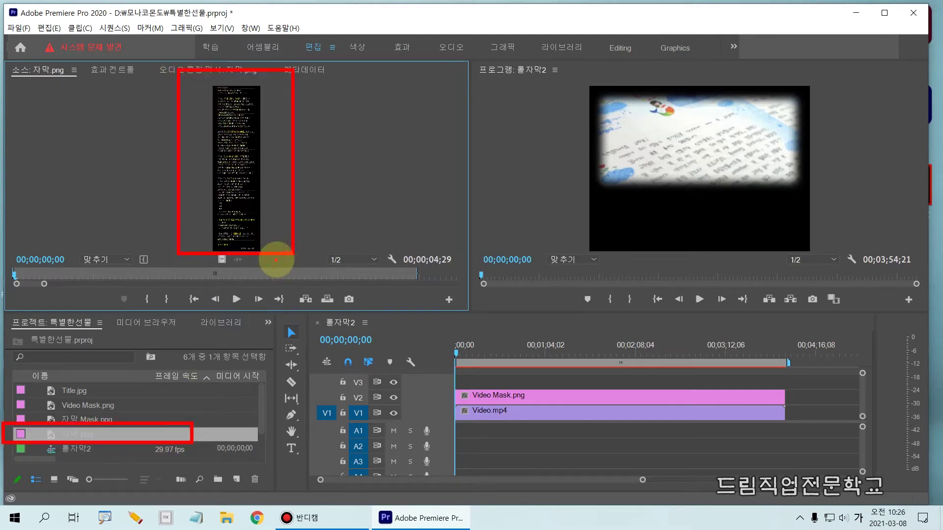
pyautogui.press('Escape')
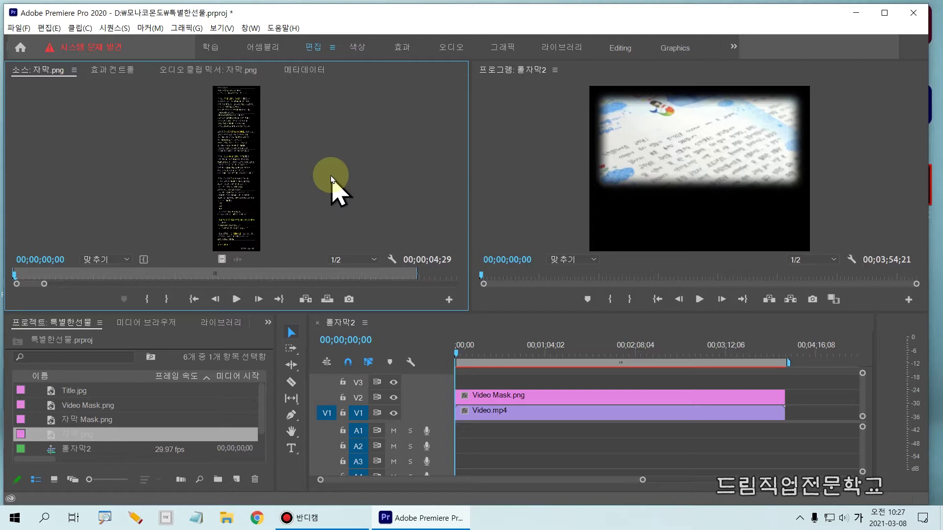
# - Place 자막.png at the start of track V3, above the video mask, and select the placed clip
pyautogui.moveTo(250, 154); pyautogui.dragTo(463, 384)
pyautogui.moveTo(465, 412); pyautogui.dragTo(466, 412)
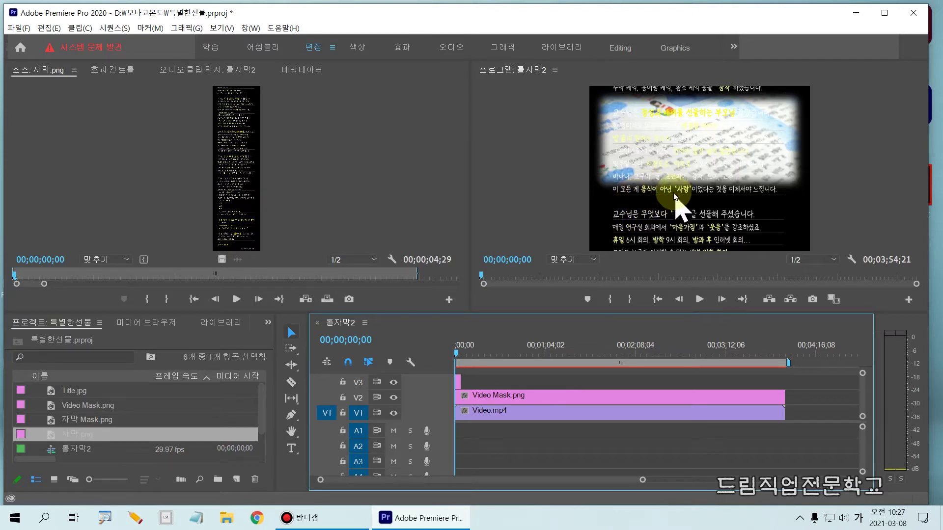
pyautogui.moveTo(610, 73)
pyautogui.mouseDown()
pyautogui.moveTo(750, 241)
pyautogui.moveTo(778, 253)
pyautogui.mouseUp()
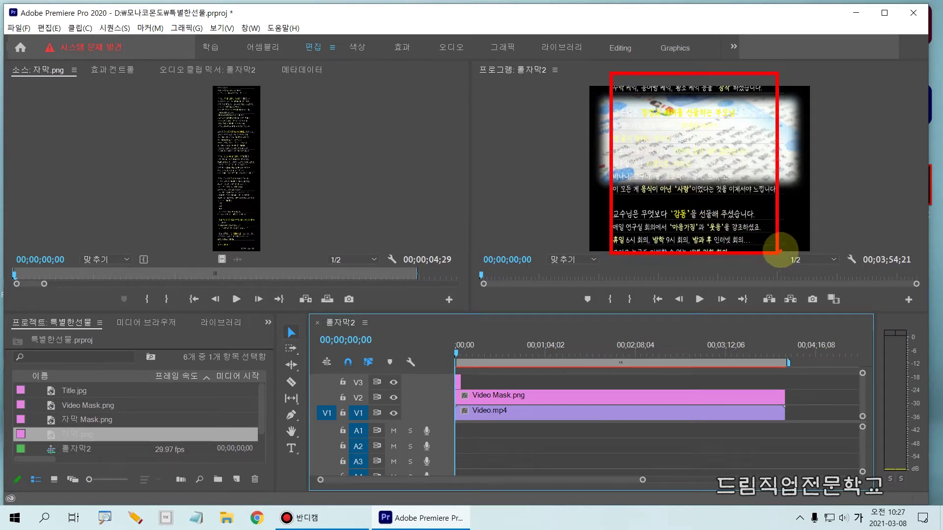
pyautogui.rightClick(779, 249)
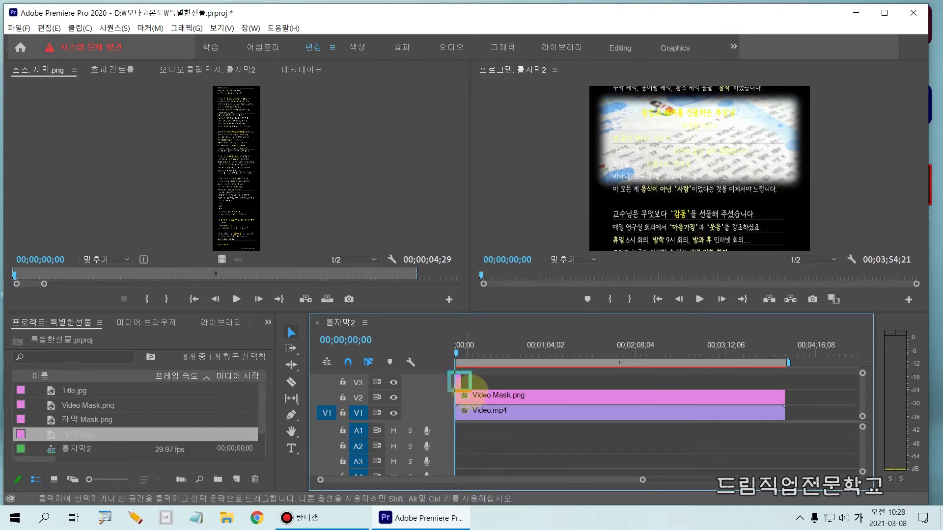
pyautogui.click(459, 382)
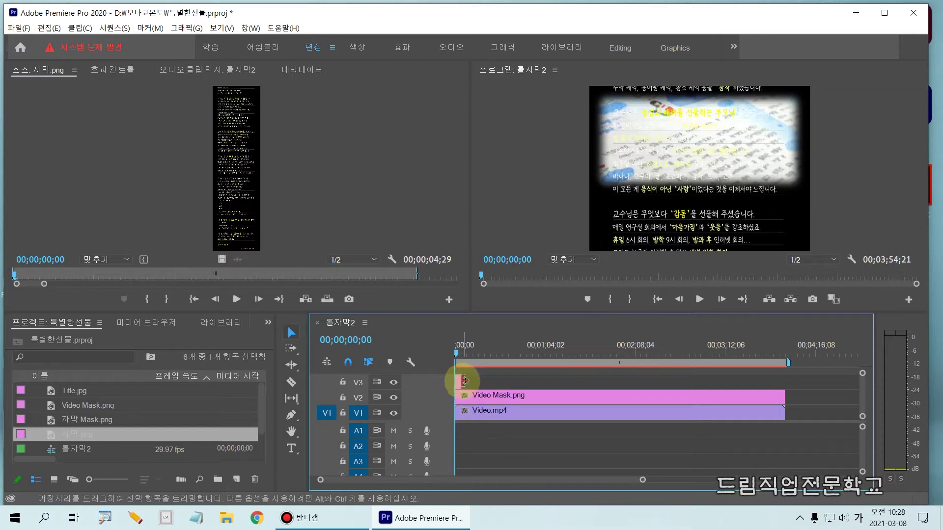
# - Extend the 자막.png clip on V3 to the end of Video.mp4 and keep the playhead at the sequence start
pyautogui.moveTo(463, 381); pyautogui.dragTo(785, 382)
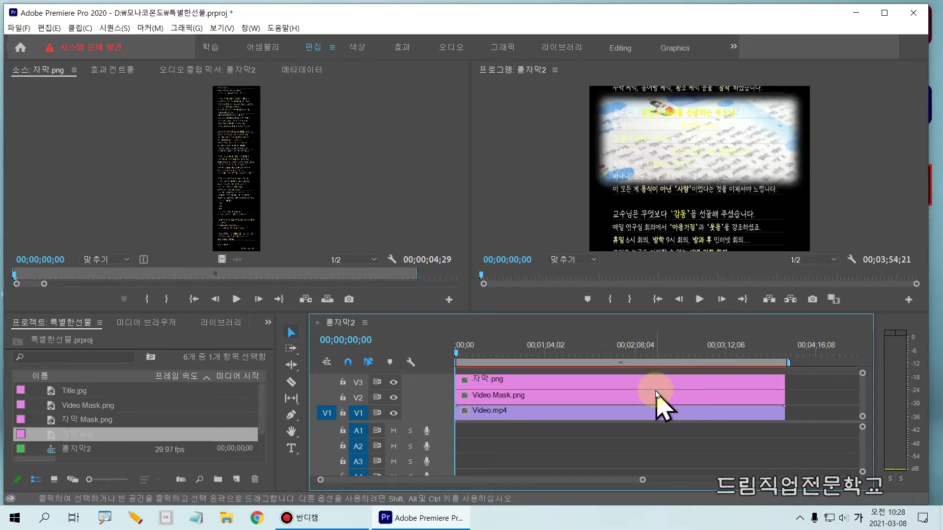
pyautogui.click(489, 350)
pyautogui.moveTo(498, 352); pyautogui.dragTo(450, 350)
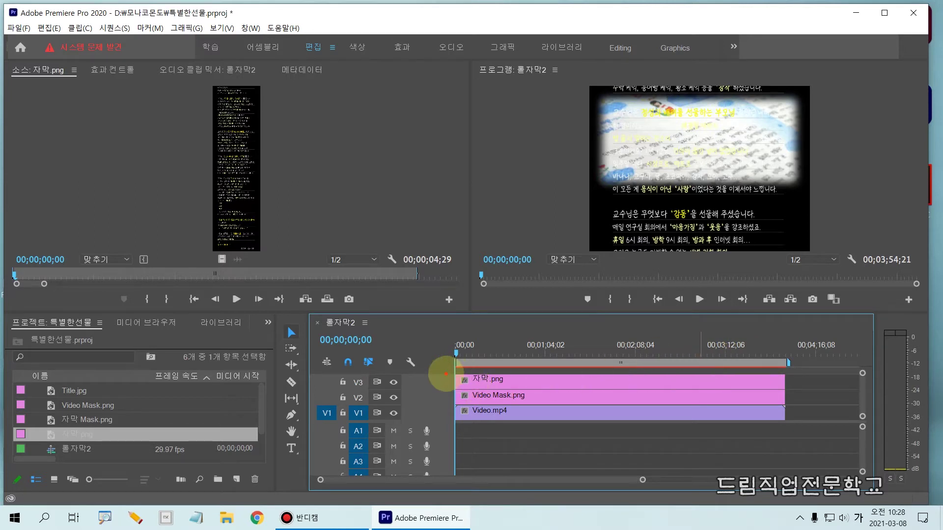
pyautogui.moveTo(455, 340); pyautogui.dragTo(455, 457)
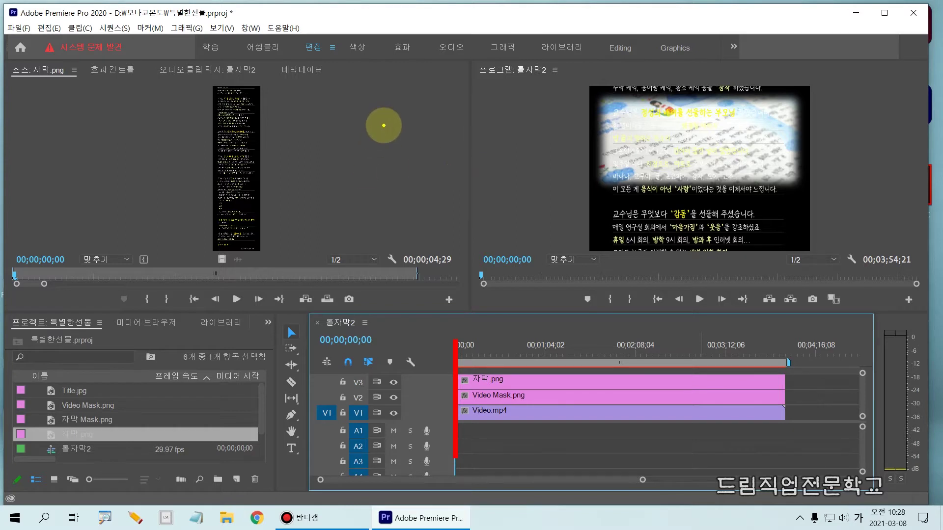
pyautogui.moveTo(375, 133); pyautogui.dragTo(486, 191)
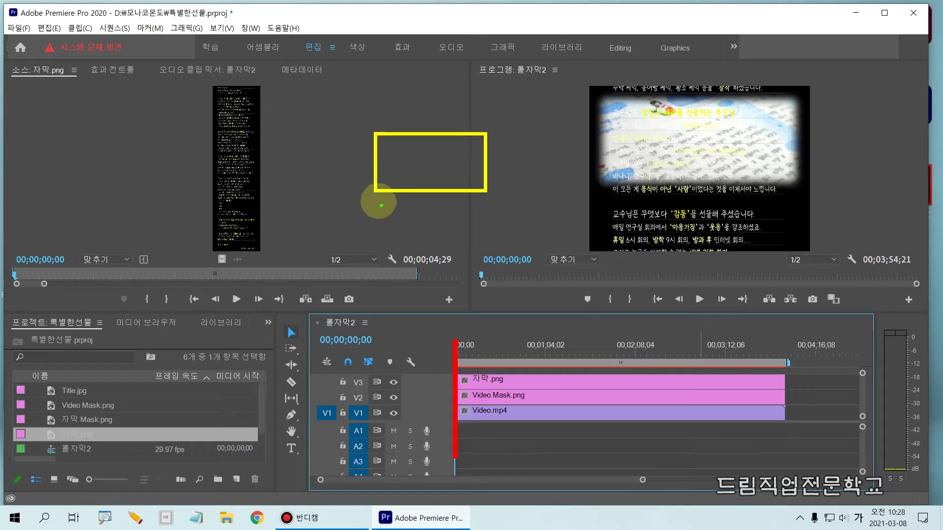
pyautogui.moveTo(376, 195)
pyautogui.mouseDown()
pyautogui.moveTo(393, 266)
pyautogui.moveTo(485, 282)
pyautogui.moveTo(483, 324)
pyautogui.mouseUp()
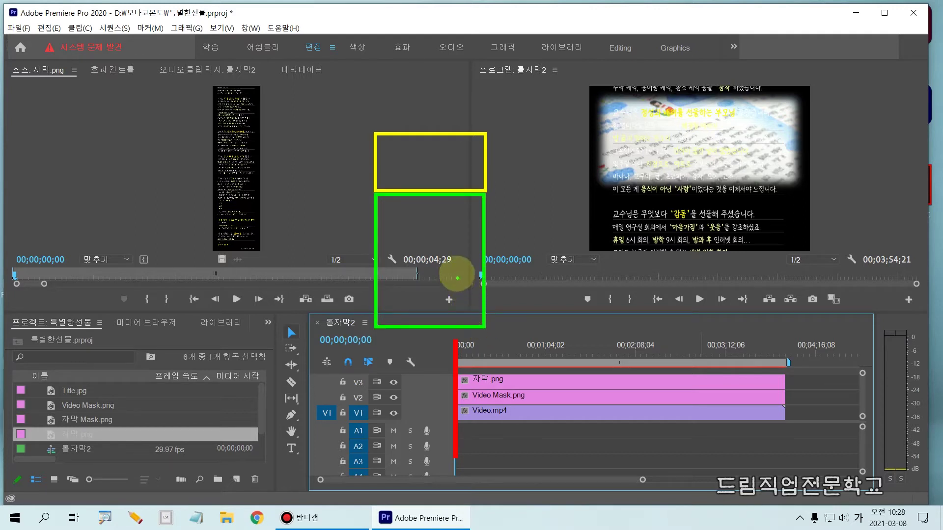
pyautogui.moveTo(448, 343); pyautogui.dragTo(461, 461)
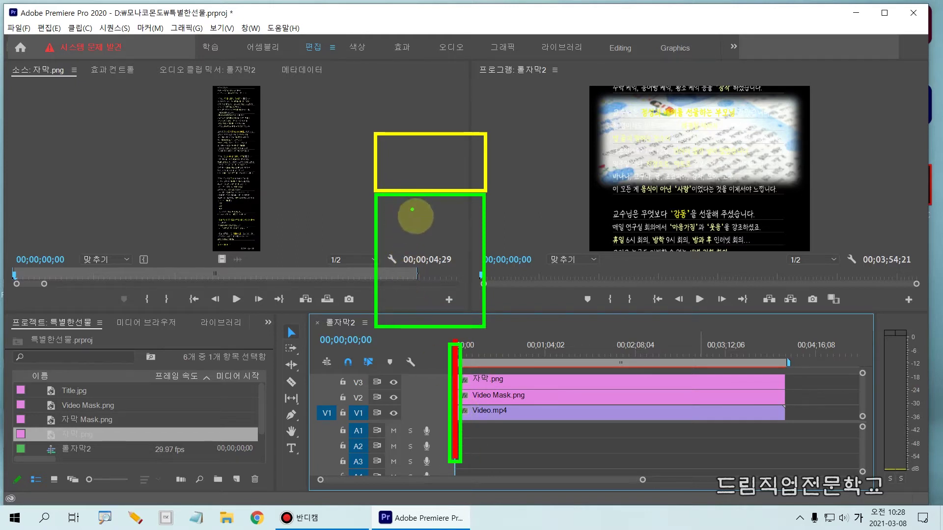
pyautogui.moveTo(436, 120); pyautogui.dragTo(436, 254)
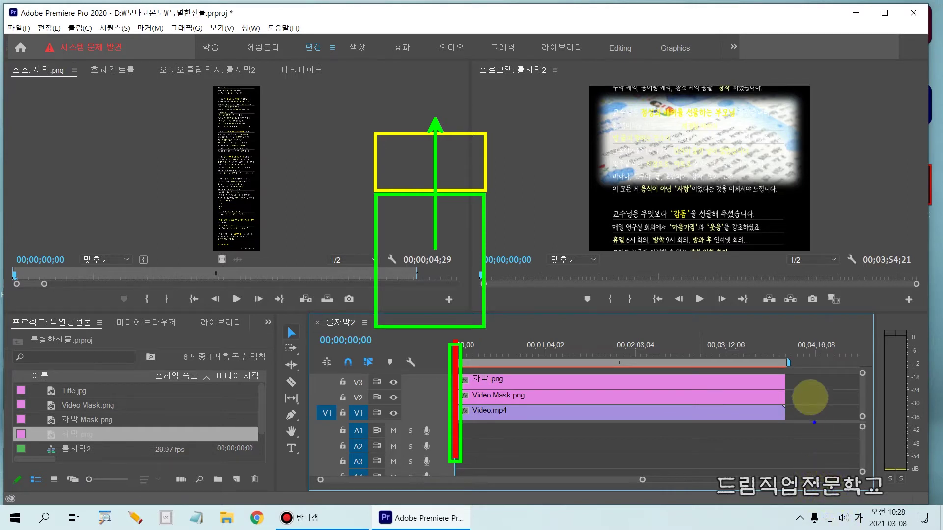
pyautogui.moveTo(776, 345); pyautogui.dragTo(791, 442)
pyautogui.press('b')
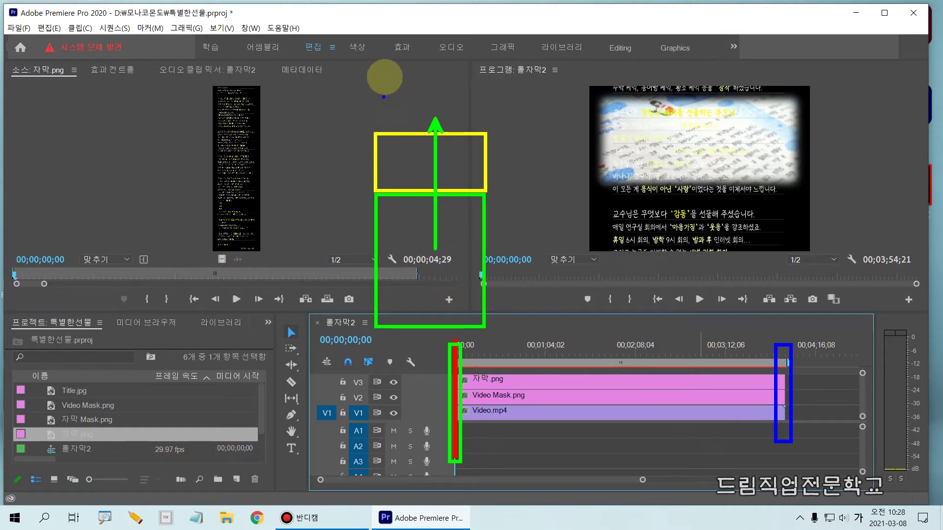
pyautogui.moveTo(375, 33)
pyautogui.mouseDown()
pyautogui.moveTo(378, 89)
pyautogui.moveTo(406, 130)
pyautogui.moveTo(487, 134)
pyautogui.mouseUp()
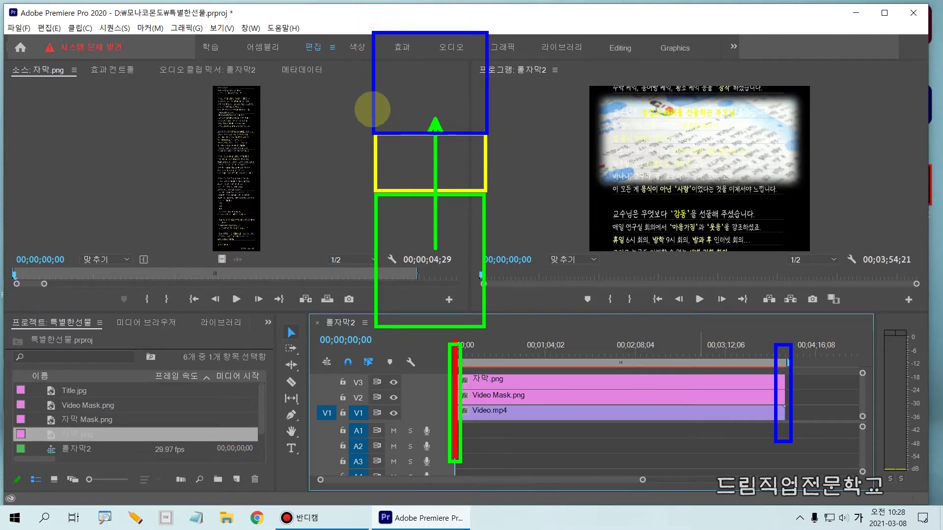
pyautogui.moveTo(418, 32); pyautogui.dragTo(380, 80)
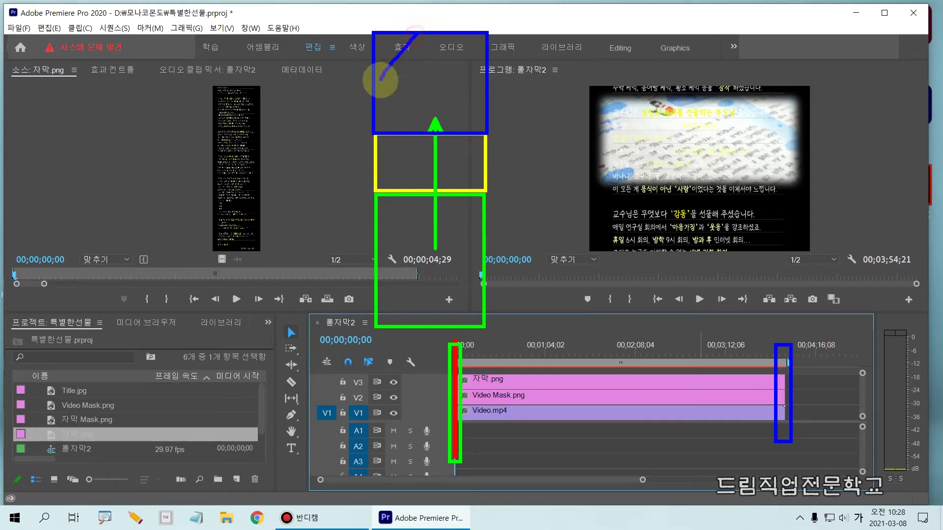
pyautogui.moveTo(437, 48); pyautogui.dragTo(396, 129)
pyautogui.moveTo(465, 70); pyautogui.dragTo(426, 133)
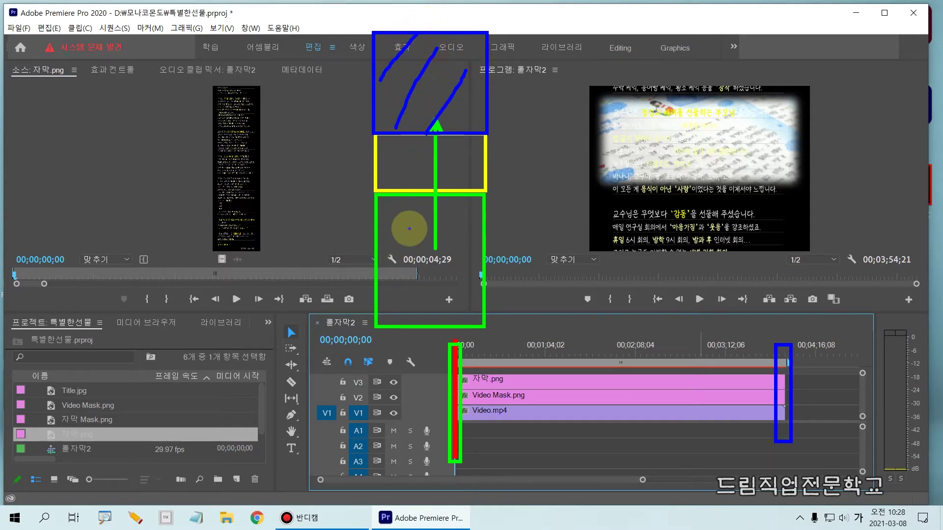
pyautogui.moveTo(415, 292)
pyautogui.mouseDown()
pyautogui.moveTo(414, 245)
pyautogui.moveTo(435, 250)
pyautogui.moveTo(428, 275)
pyautogui.moveTo(418, 244)
pyautogui.moveTo(423, 83)
pyautogui.moveTo(416, 90)
pyautogui.moveTo(424, 77)
pyautogui.moveTo(440, 93)
pyautogui.moveTo(403, 94)
pyautogui.mouseUp()
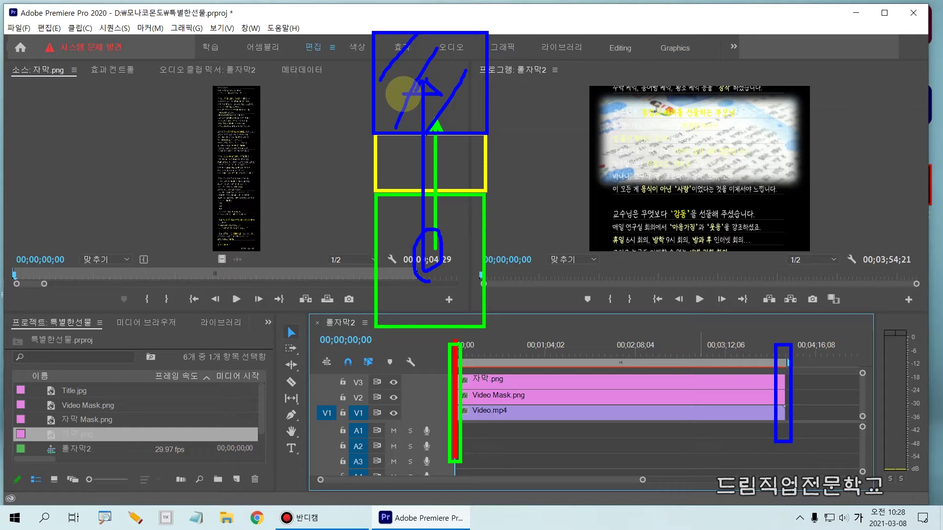
# - Return the playhead to the sequence start and select the 자막.png clip on V3
pyautogui.click(453, 354)
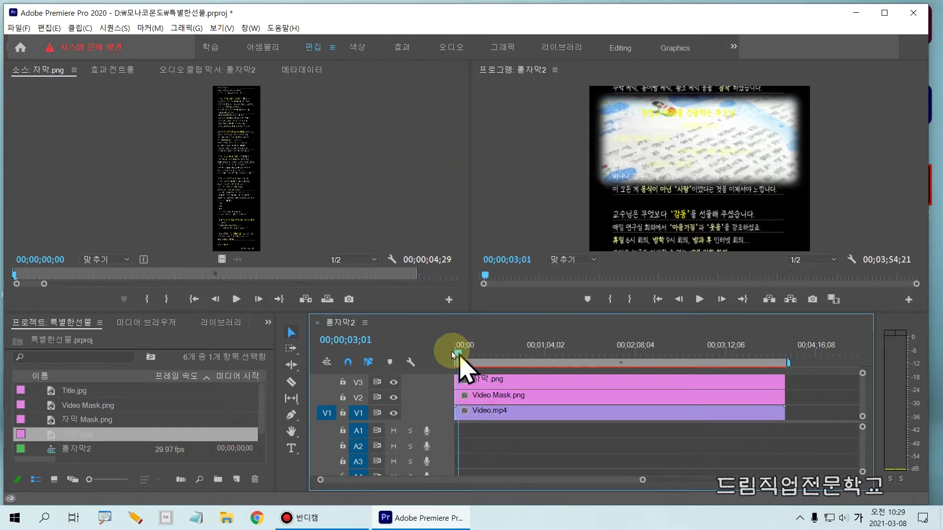
pyautogui.click(453, 354)
pyautogui.moveTo(448, 391)
pyautogui.mouseDown()
pyautogui.moveTo(448, 332)
pyautogui.moveTo(458, 465)
pyautogui.mouseUp()
pyautogui.moveTo(450, 328); pyautogui.dragTo(457, 469)
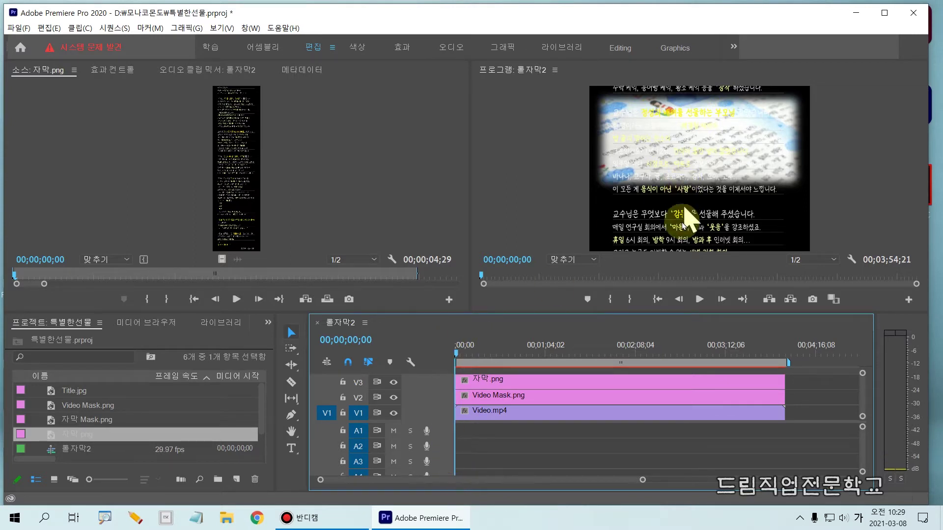
pyautogui.click(507, 378)
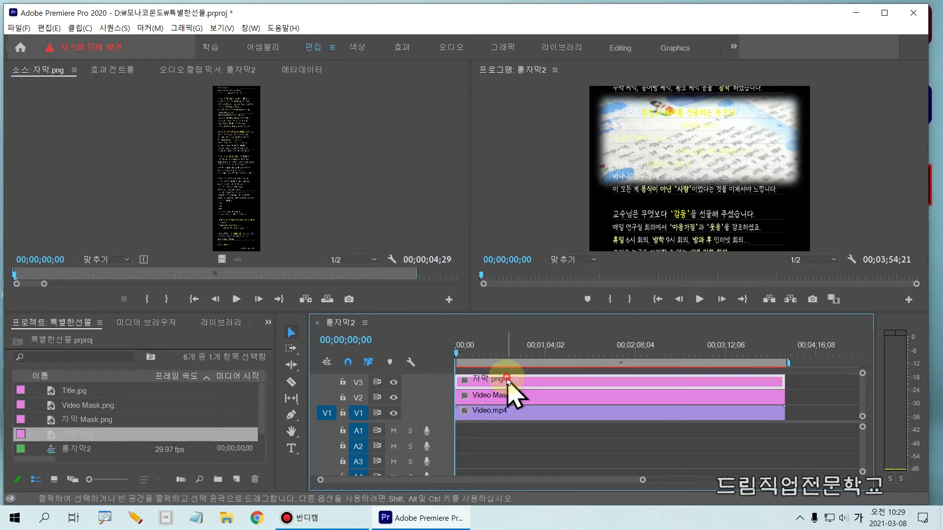
pyautogui.moveTo(435, 346)
pyautogui.mouseDown()
pyautogui.moveTo(659, 384)
pyautogui.moveTo(798, 390)
pyautogui.mouseUp()
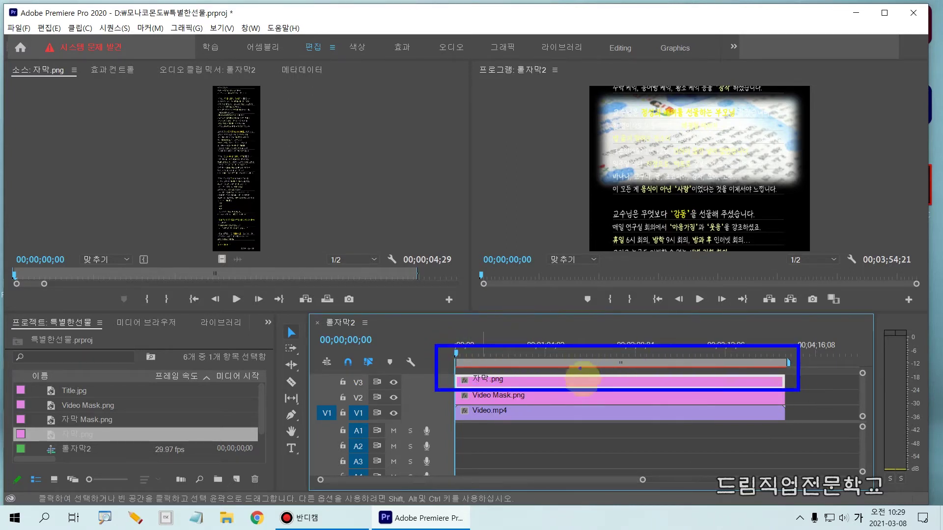
pyautogui.moveTo(569, 378); pyautogui.dragTo(576, 382)
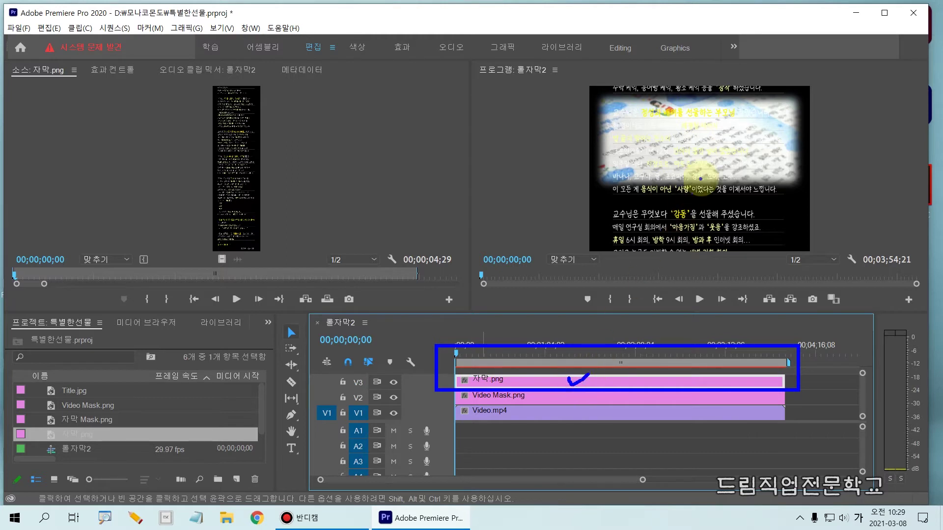
pyautogui.moveTo(688, 216)
pyautogui.mouseDown()
pyautogui.moveTo(700, 209)
pyautogui.moveTo(701, 221)
pyautogui.mouseUp()
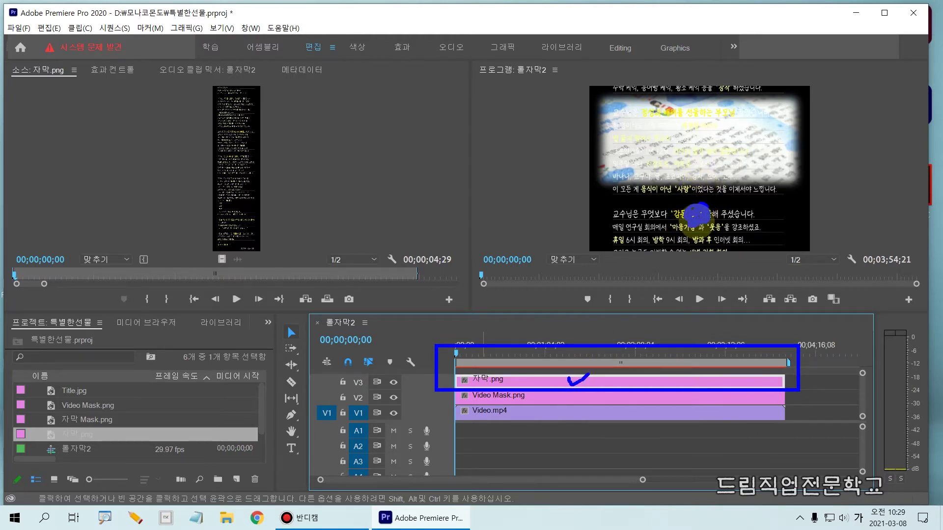
pyautogui.press('Escape')
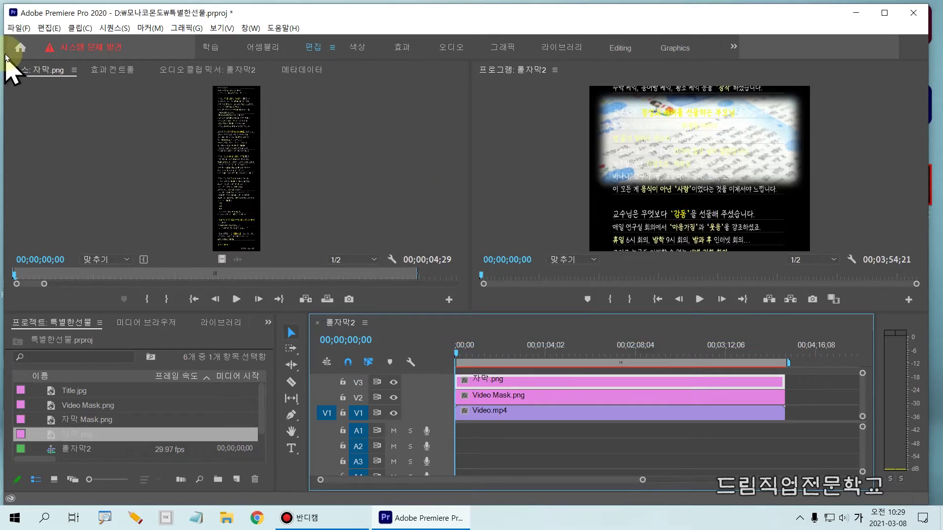
# - Open the effect controls of 자막.png and turn on Position animation to set a keyframe at 00;00;00;00
pyautogui.click(124, 72)
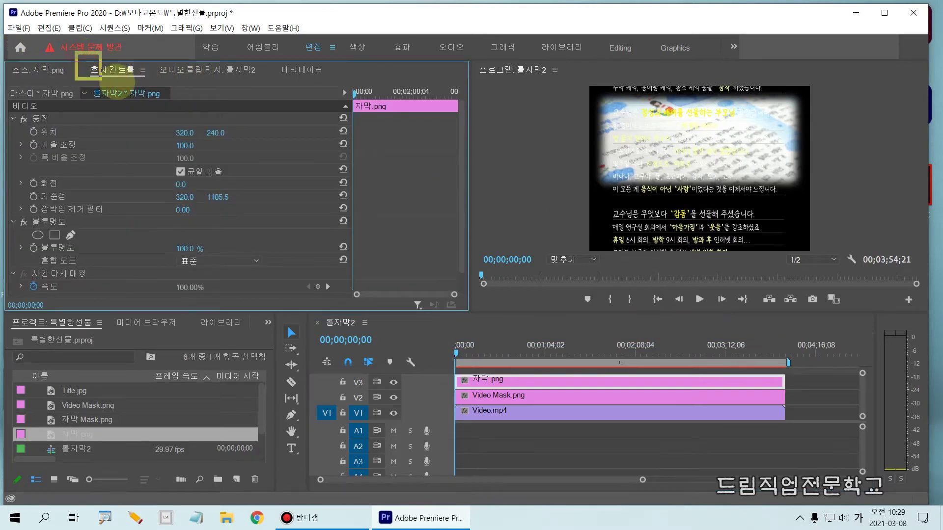
pyautogui.moveTo(76, 52); pyautogui.dragTo(167, 85)
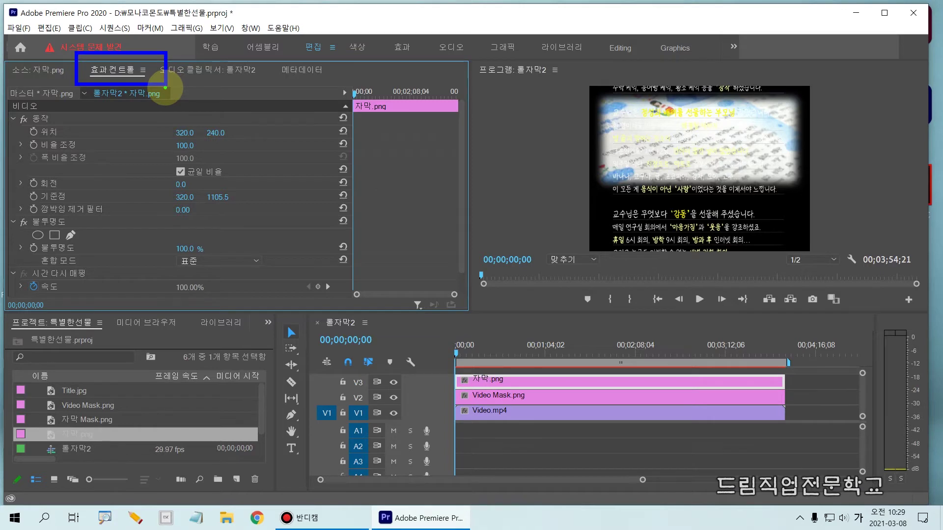
pyautogui.moveTo(6, 114); pyautogui.dragTo(253, 143)
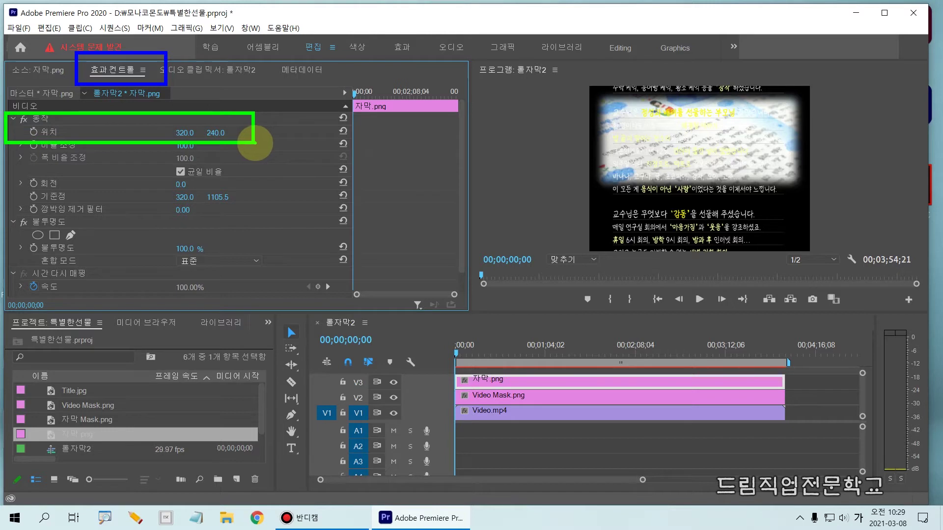
pyautogui.click(33, 132)
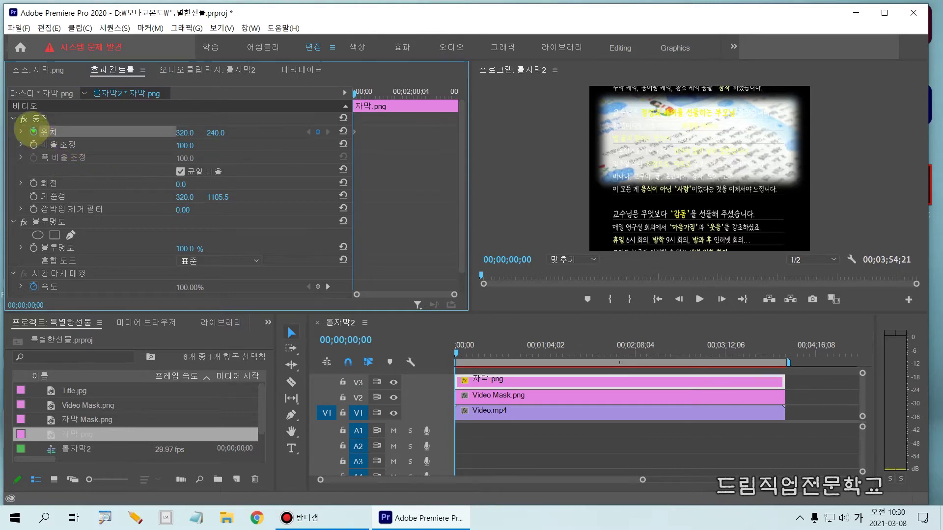
pyautogui.moveTo(23, 120); pyautogui.dragTo(88, 138)
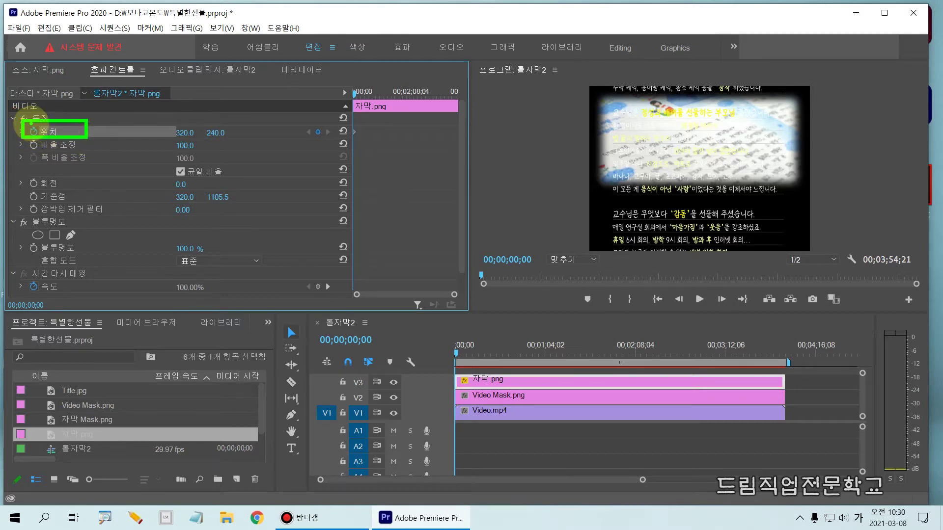
pyautogui.moveTo(24, 119); pyautogui.dragTo(46, 139)
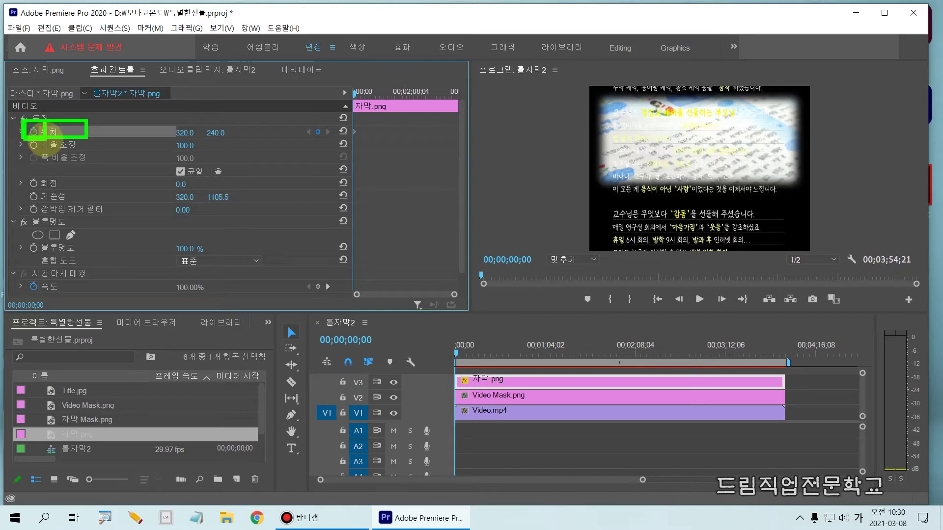
pyautogui.press('Escape')
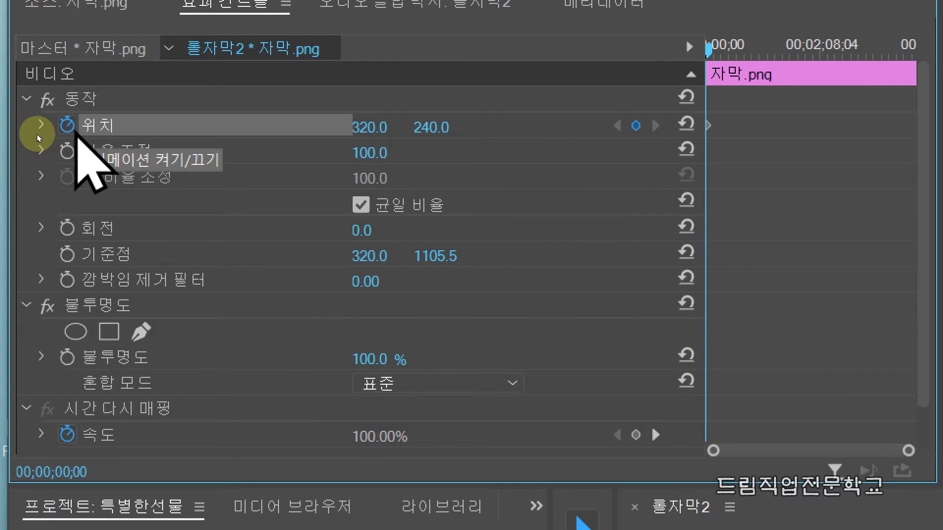
pyautogui.moveTo(49, 107); pyautogui.dragTo(88, 139)
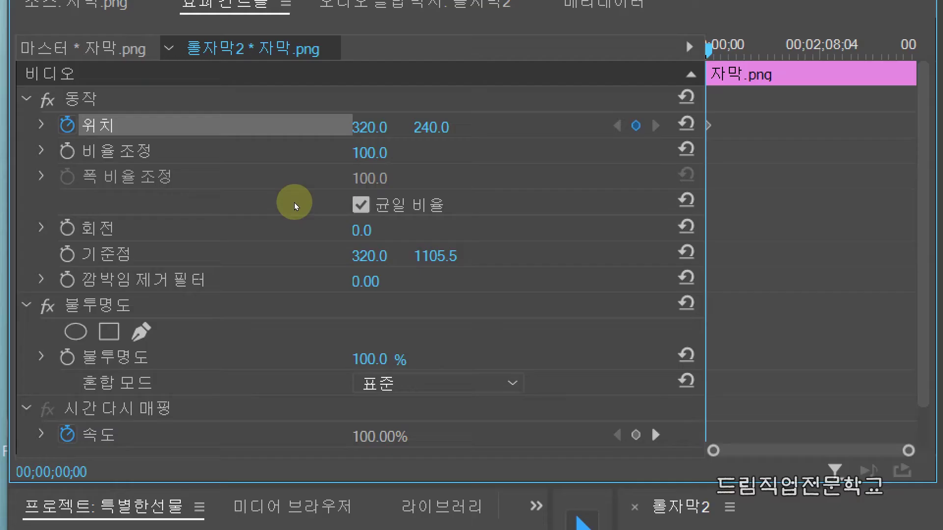
pyautogui.scroll(-2, 294, 203)
pyautogui.scroll(2, 294, 202)
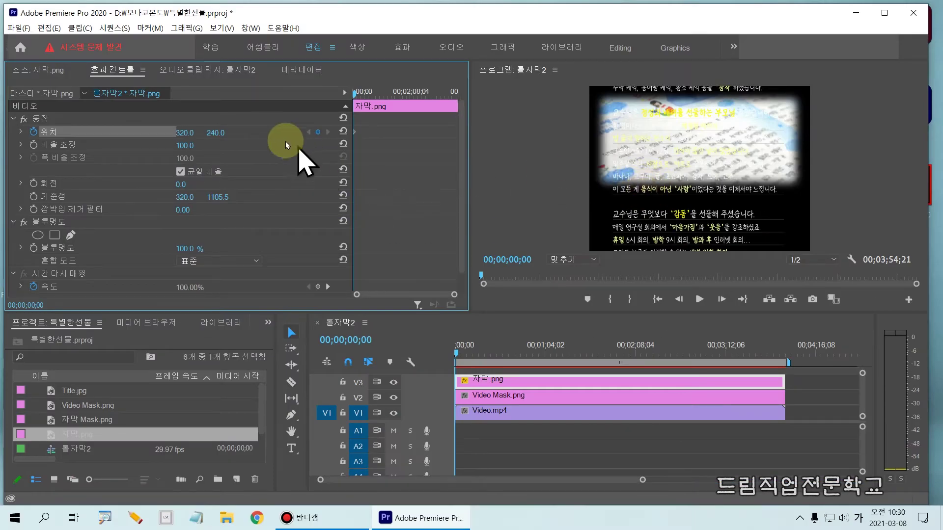
# - Set the vertical Position of the starting keyframe to 1546, placing the first caption line at the bottom edge of the frame
pyautogui.moveTo(200, 121); pyautogui.dragTo(244, 146)
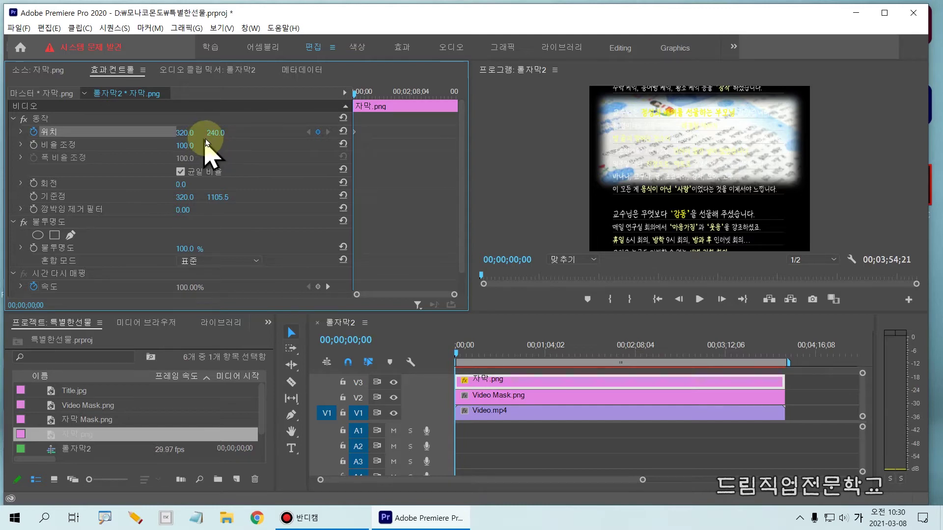
pyautogui.moveTo(214, 137)
pyautogui.mouseDown()
pyautogui.moveTo(147, 137)
pyautogui.moveTo(405, 135)
pyautogui.moveTo(224, 133)
pyautogui.mouseUp()
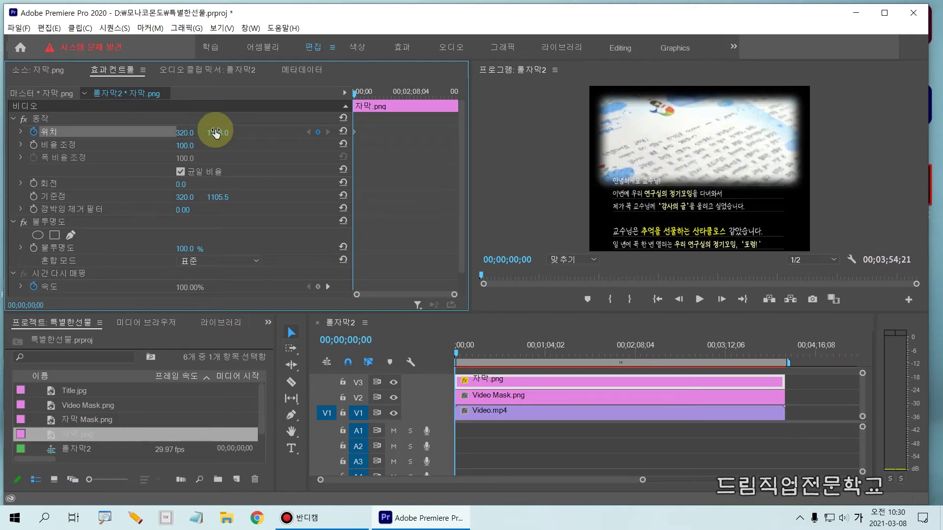
pyautogui.moveTo(221, 137); pyautogui.dragTo(275, 138)
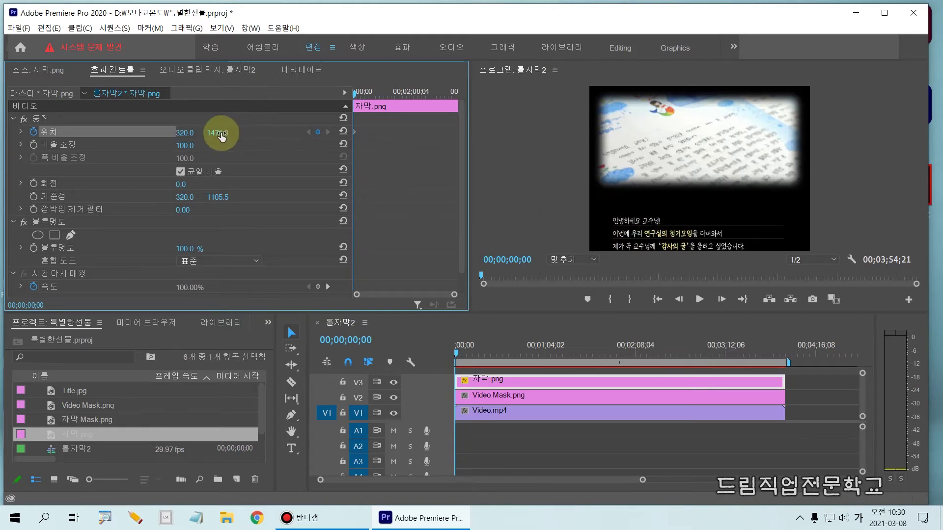
pyautogui.moveTo(218, 133); pyautogui.dragTo(247, 132)
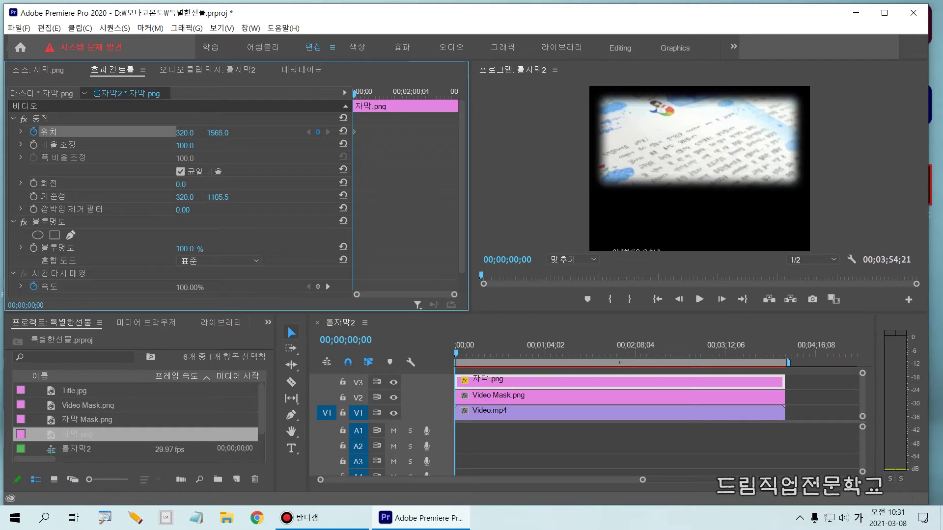
pyautogui.moveTo(221, 133)
pyautogui.mouseDown()
pyautogui.moveTo(467, 162)
pyautogui.moveTo(649, 289)
pyautogui.moveTo(600, 238)
pyautogui.moveTo(585, 246)
pyautogui.moveTo(821, 301)
pyautogui.moveTo(817, 371)
pyautogui.mouseUp()
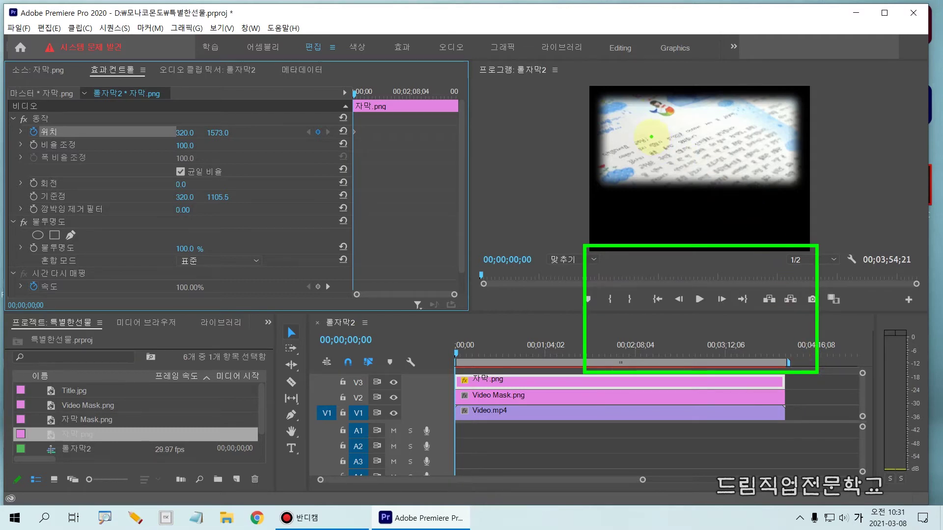
pyautogui.moveTo(623, 264); pyautogui.dragTo(602, 305)
pyautogui.moveTo(689, 273); pyautogui.dragTo(645, 335)
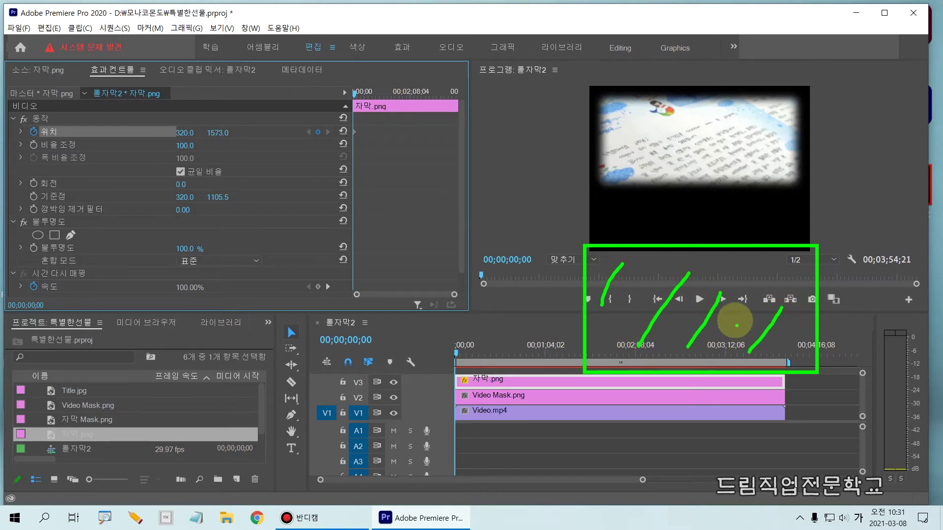
pyautogui.press('Escape')
pyautogui.moveTo(211, 132); pyautogui.dragTo(216, 133)
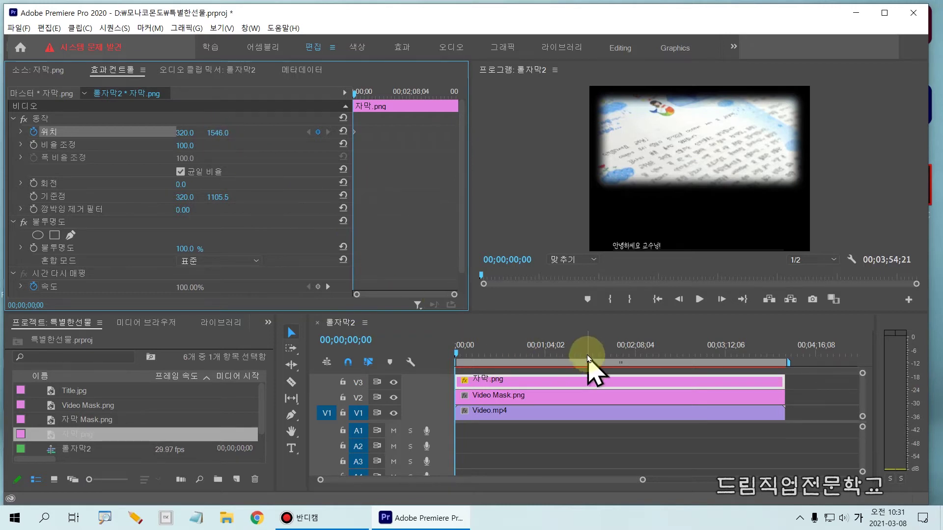
pyautogui.moveTo(547, 232)
pyautogui.mouseDown()
pyautogui.moveTo(810, 310)
pyautogui.moveTo(795, 459)
pyautogui.moveTo(834, 479)
pyautogui.mouseUp()
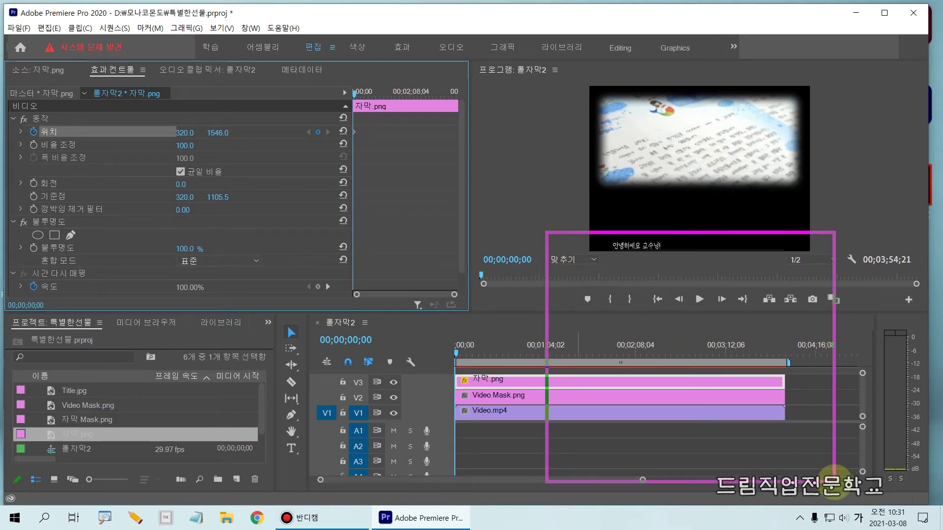
pyautogui.moveTo(673, 224); pyautogui.dragTo(552, 346)
pyautogui.moveTo(792, 260); pyautogui.dragTo(683, 368)
pyautogui.moveTo(808, 363); pyautogui.dragTo(709, 450)
pyautogui.moveTo(789, 439); pyautogui.dragTo(745, 477)
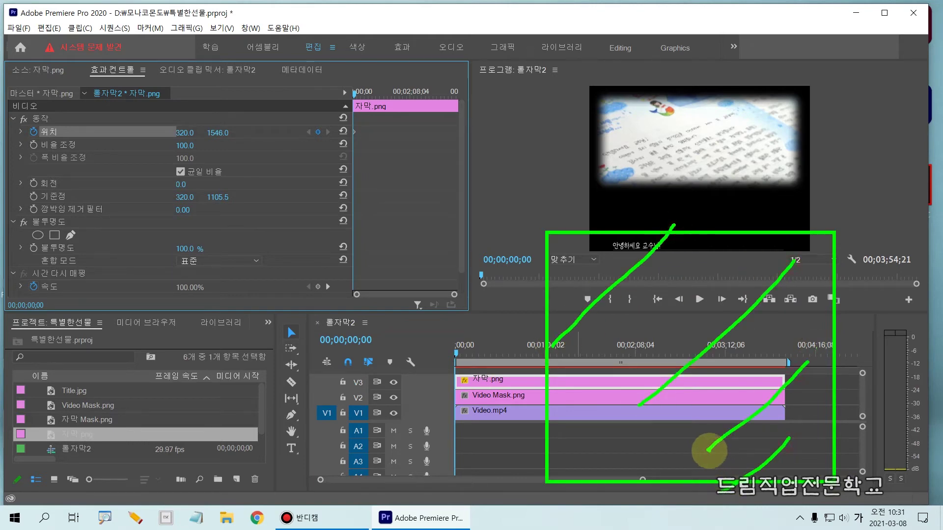
pyautogui.click(457, 336)
pyautogui.moveTo(451, 357); pyautogui.dragTo(452, 476)
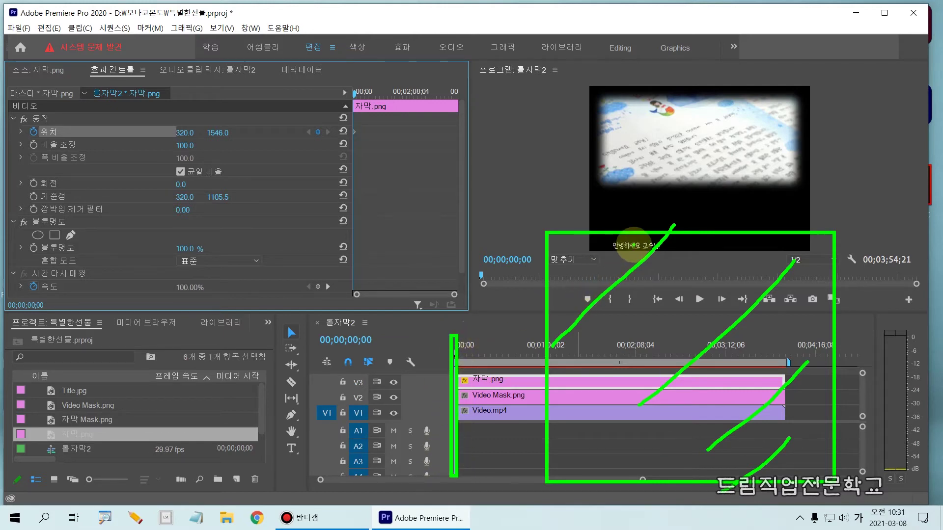
pyautogui.moveTo(629, 236); pyautogui.dragTo(577, 286)
pyautogui.moveTo(724, 262)
pyautogui.mouseDown()
pyautogui.moveTo(669, 316)
pyautogui.moveTo(614, 399)
pyautogui.mouseUp()
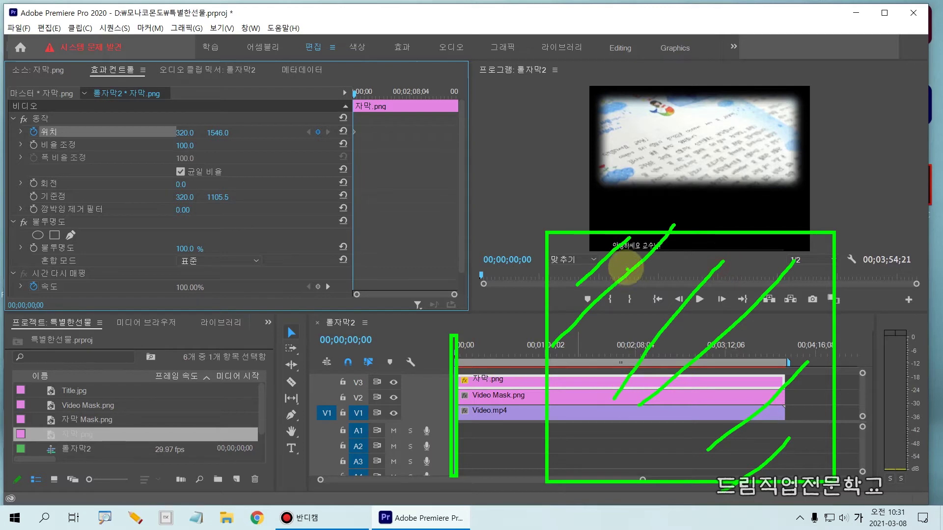
pyautogui.moveTo(601, 241); pyautogui.dragTo(679, 256)
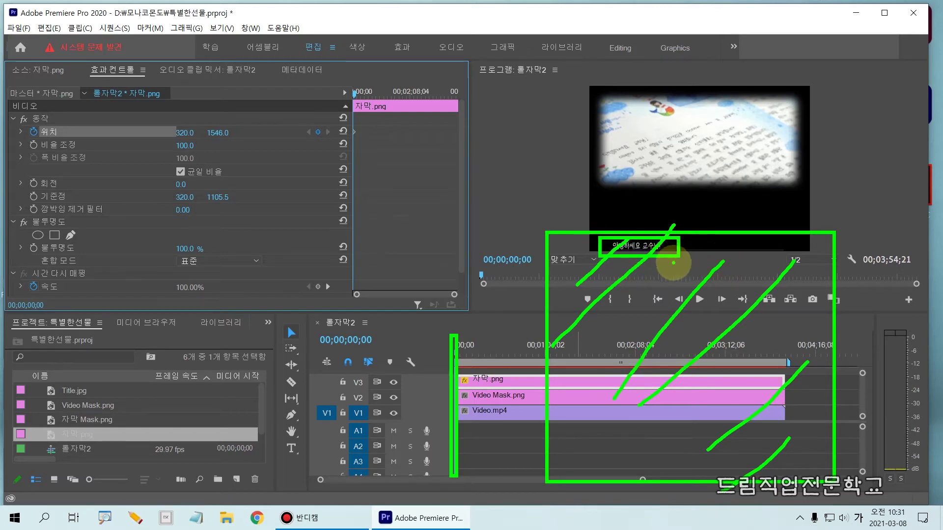
pyautogui.press('Escape')
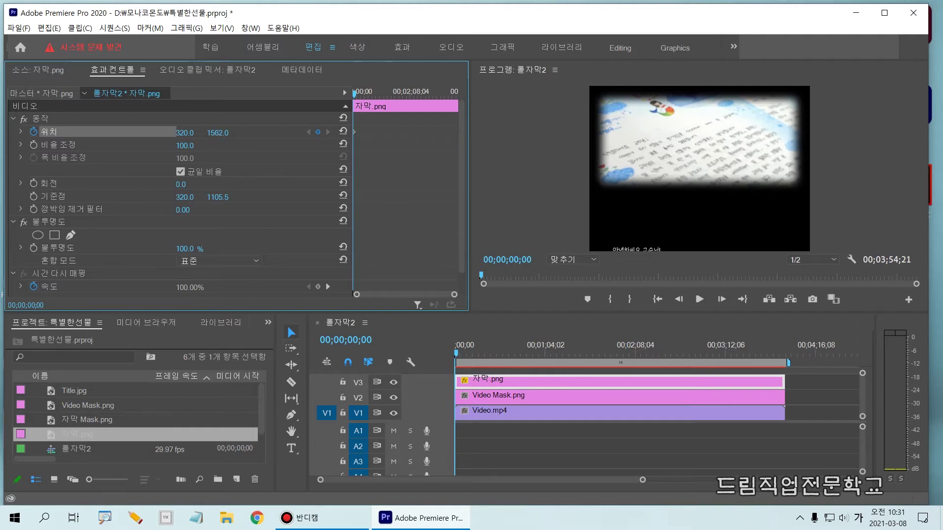
# - Set the vertical Position of the starting keyframe of 자막.png to 1549, keeping the first caption line at the frame's bottom edge
pyautogui.click(221, 131)
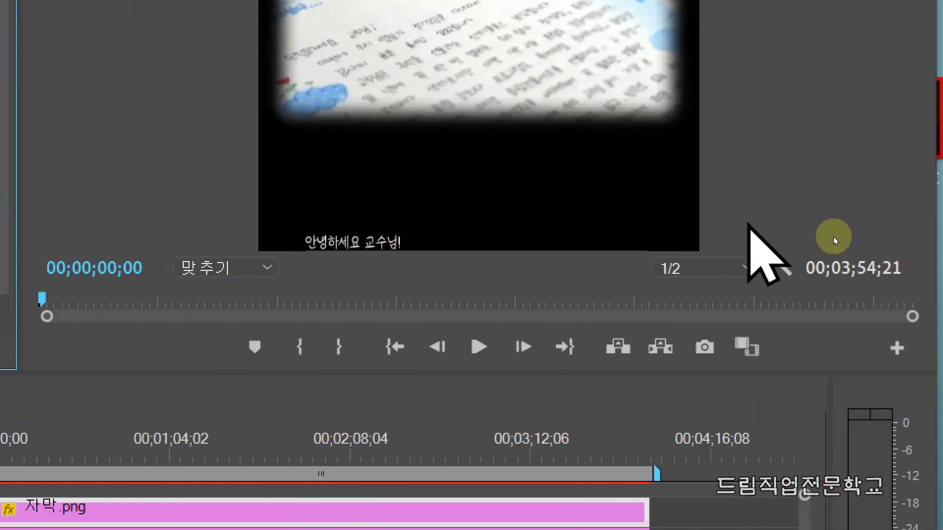
pyautogui.click(877, 246)
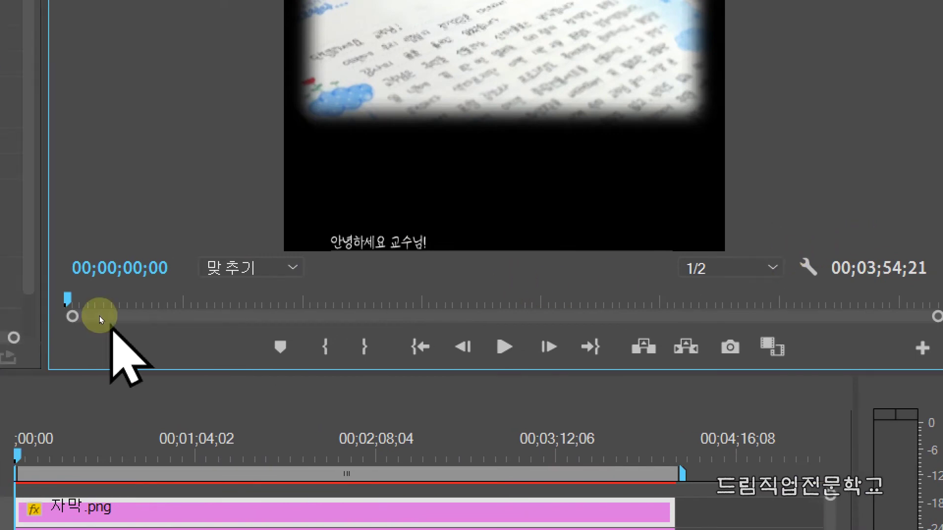
pyautogui.moveTo(206, 235)
pyautogui.mouseDown()
pyautogui.moveTo(432, 294)
pyautogui.moveTo(670, 322)
pyautogui.moveTo(741, 400)
pyautogui.moveTo(792, 523)
pyautogui.mouseUp()
pyautogui.moveTo(442, 249); pyautogui.dragTo(339, 350)
pyautogui.moveTo(519, 274); pyautogui.dragTo(394, 437)
pyautogui.moveTo(577, 350); pyautogui.dragTo(502, 471)
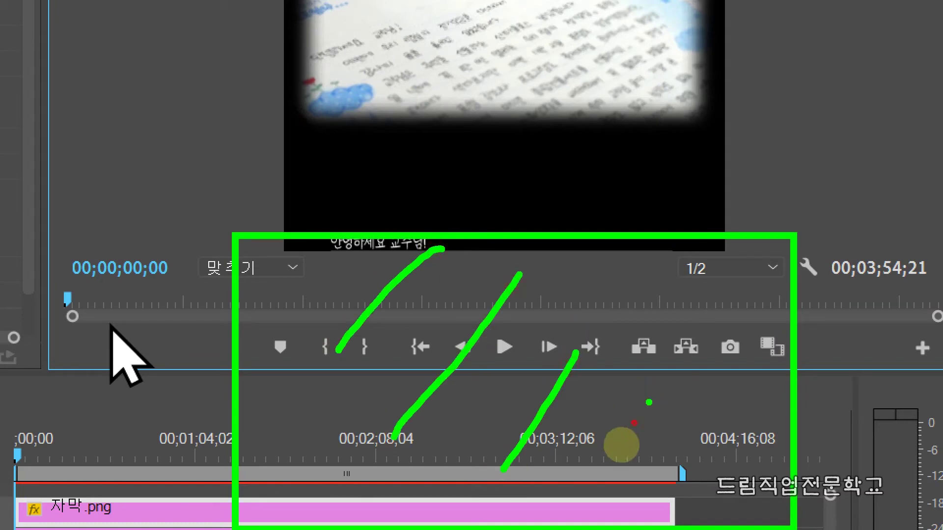
pyautogui.moveTo(638, 419); pyautogui.dragTo(595, 476)
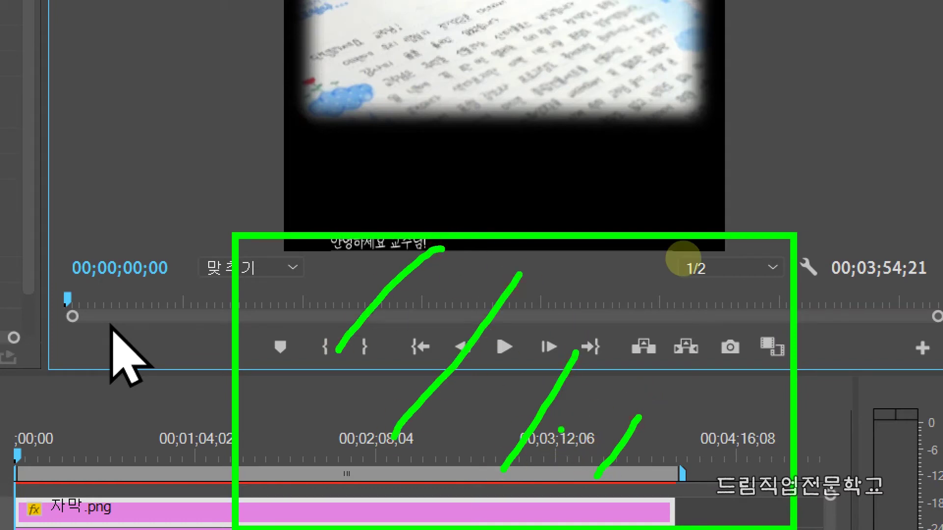
pyautogui.press('Escape')
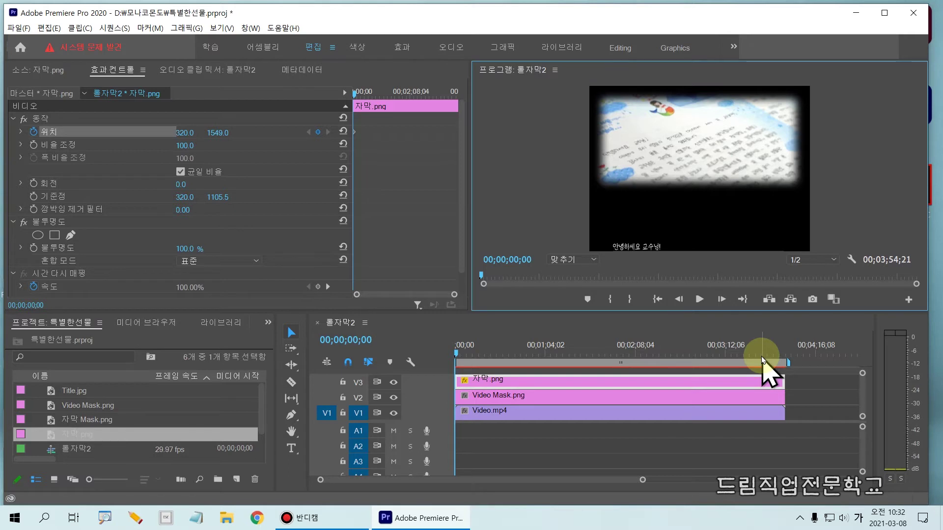
pyautogui.moveTo(723, 101); pyautogui.dragTo(804, 86)
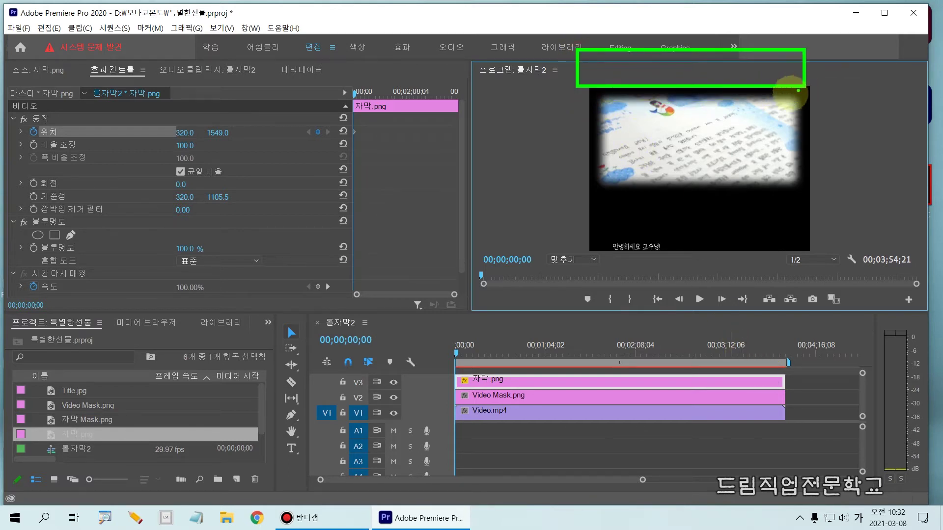
# - At 00;03;47;21, near the end of the video, add a Position keyframe to 자막.png with a vertical value of -1032
pyautogui.click(452, 358)
pyautogui.click(453, 355)
pyautogui.moveTo(455, 355); pyautogui.dragTo(785, 328)
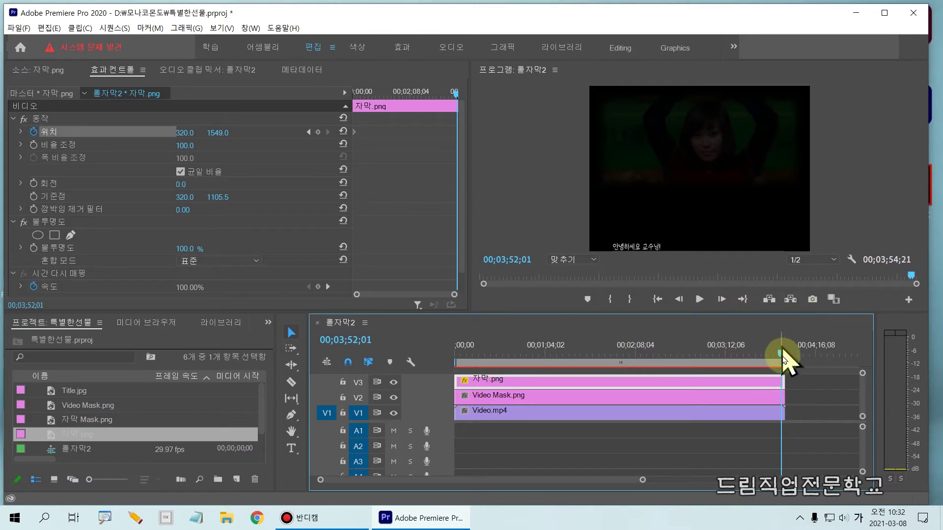
pyautogui.moveTo(781, 355)
pyautogui.mouseDown()
pyautogui.moveTo(797, 356)
pyautogui.moveTo(769, 356)
pyautogui.mouseUp()
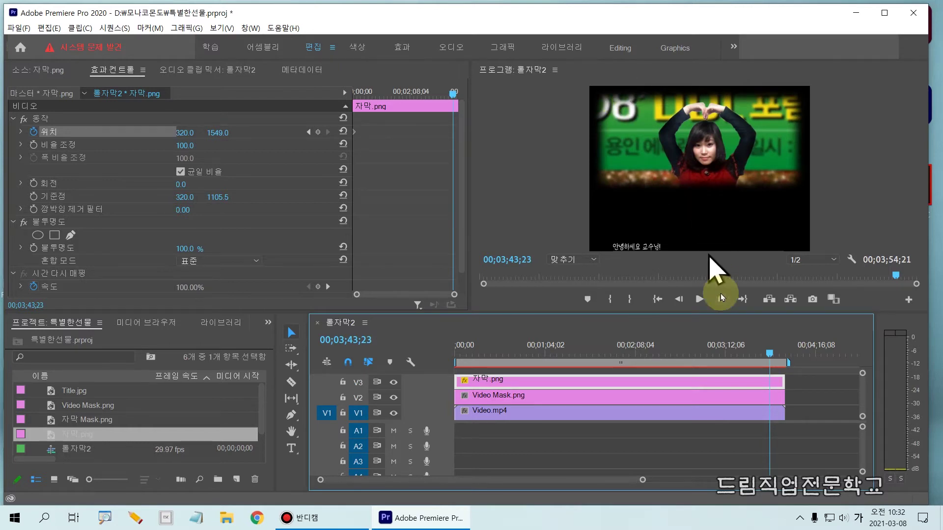
pyautogui.moveTo(769, 354); pyautogui.dragTo(777, 354)
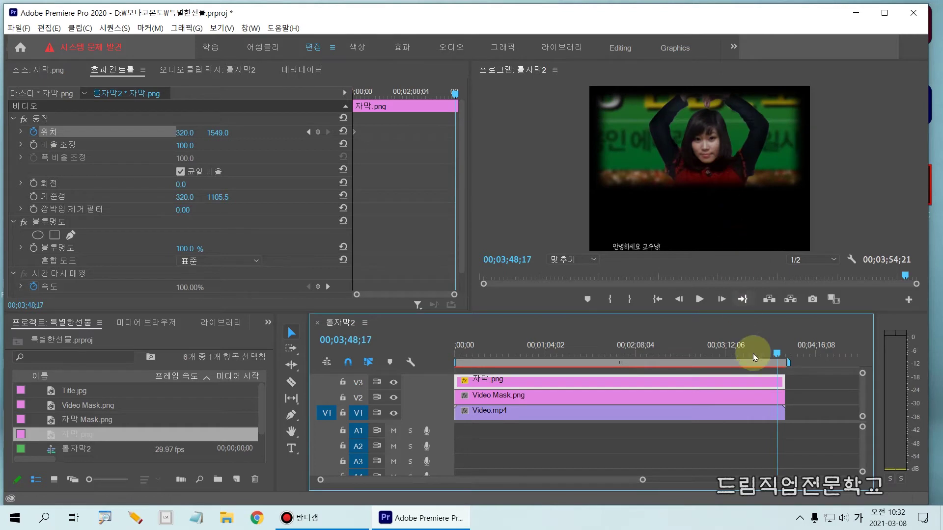
pyautogui.moveTo(777, 359)
pyautogui.mouseDown()
pyautogui.moveTo(727, 352)
pyautogui.moveTo(784, 352)
pyautogui.moveTo(763, 352)
pyautogui.moveTo(776, 352)
pyautogui.mouseUp()
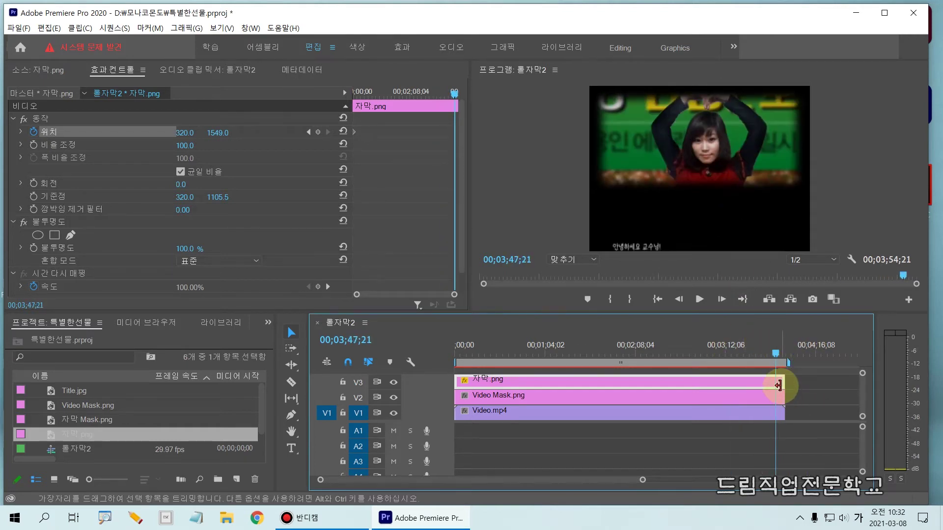
pyautogui.press('x')
pyautogui.moveTo(784, 472); pyautogui.dragTo(764, 413)
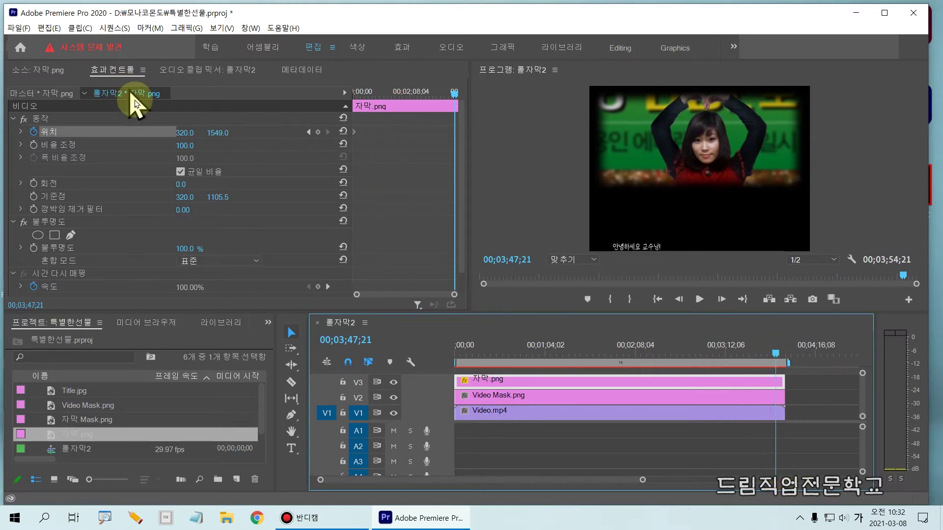
pyautogui.moveTo(201, 110)
pyautogui.mouseDown()
pyautogui.moveTo(244, 148)
pyautogui.moveTo(187, 132)
pyautogui.moveTo(46, 133)
pyautogui.mouseUp()
pyautogui.moveTo(253, 137); pyautogui.dragTo(187, 138)
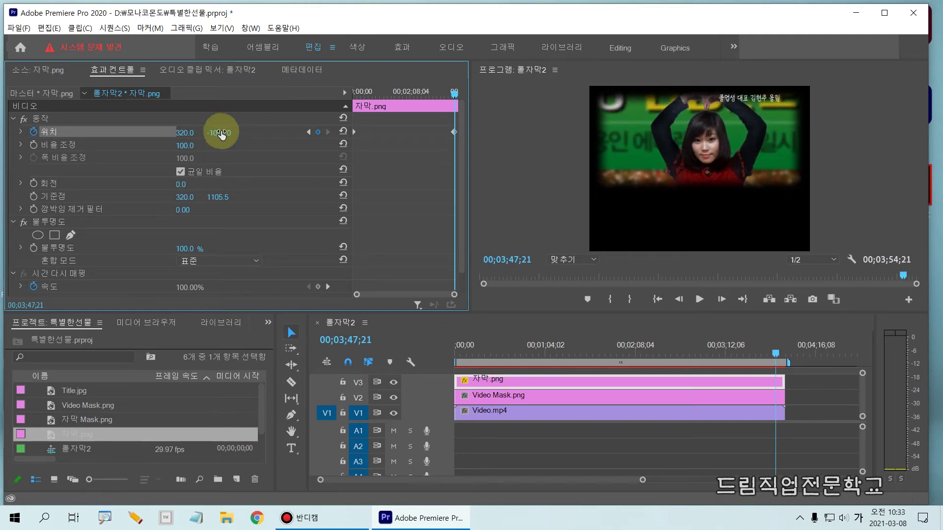
pyautogui.moveTo(573, 26)
pyautogui.mouseDown()
pyautogui.moveTo(663, 74)
pyautogui.moveTo(820, 89)
pyautogui.mouseUp()
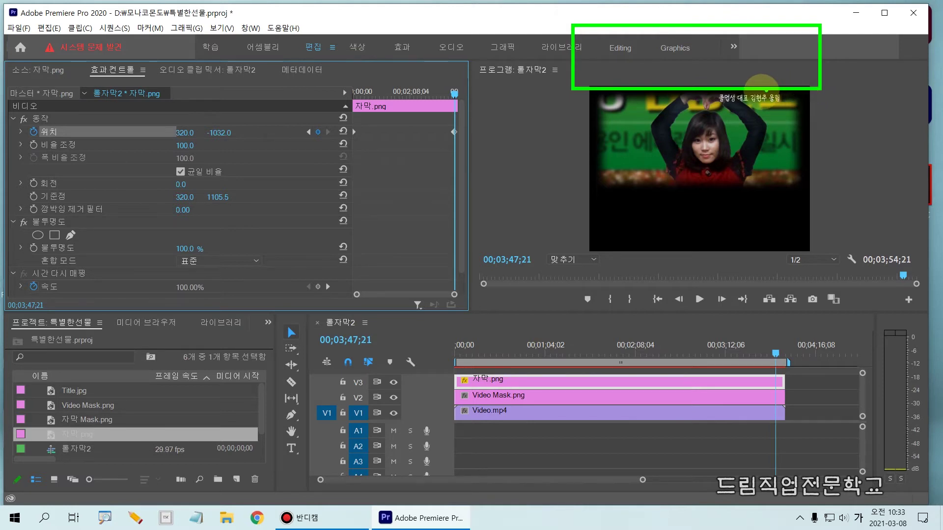
pyautogui.moveTo(714, 88); pyautogui.dragTo(788, 108)
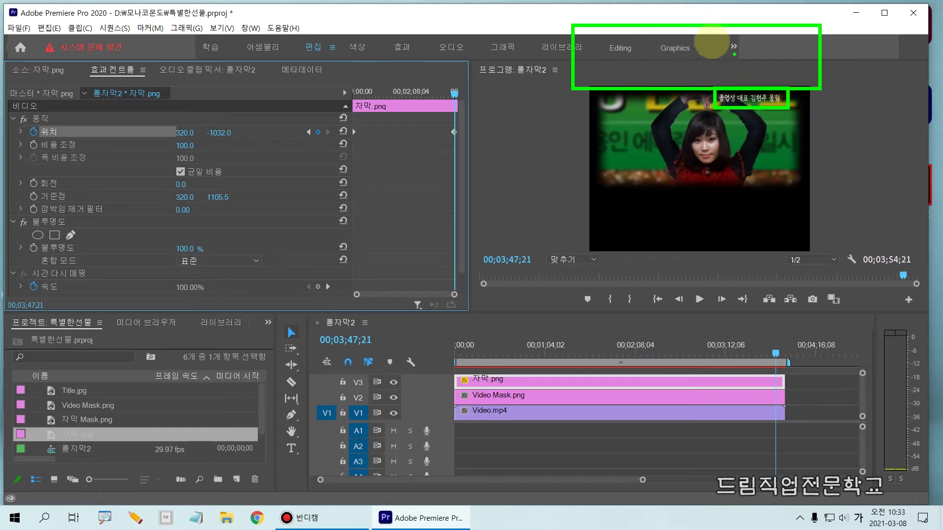
pyautogui.moveTo(623, 22); pyautogui.dragTo(567, 61)
pyautogui.moveTo(678, 30); pyautogui.dragTo(610, 72)
pyautogui.moveTo(746, 40); pyautogui.dragTo(686, 72)
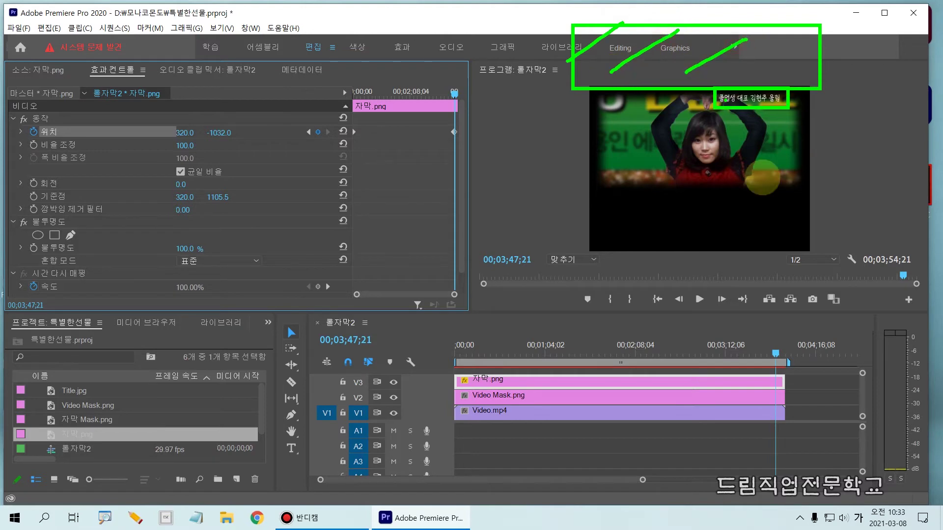
pyautogui.moveTo(768, 308)
pyautogui.mouseDown()
pyautogui.moveTo(775, 387)
pyautogui.moveTo(813, 460)
pyautogui.moveTo(794, 498)
pyautogui.mouseUp()
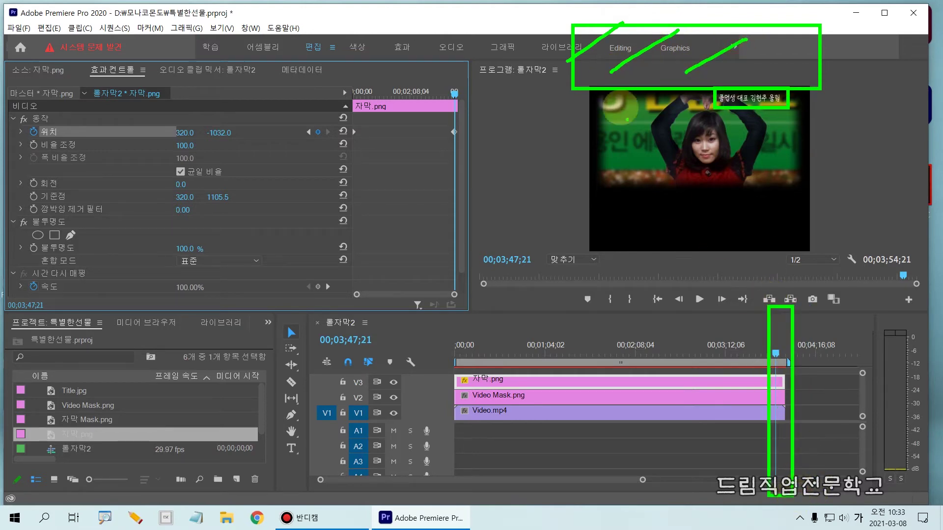
pyautogui.moveTo(640, 34); pyautogui.dragTo(630, 46)
pyautogui.moveTo(695, 37); pyautogui.dragTo(664, 63)
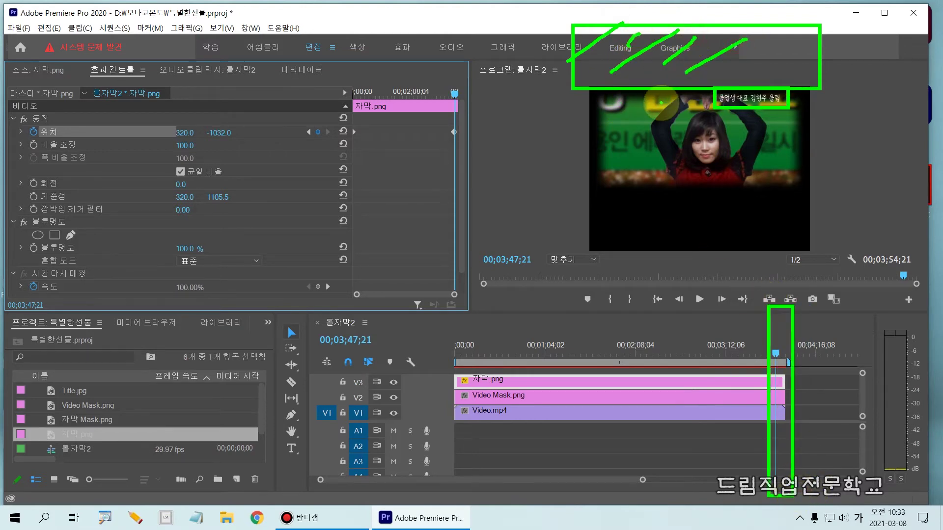
pyautogui.moveTo(594, 253)
pyautogui.mouseDown()
pyautogui.moveTo(741, 337)
pyautogui.moveTo(803, 341)
pyautogui.mouseUp()
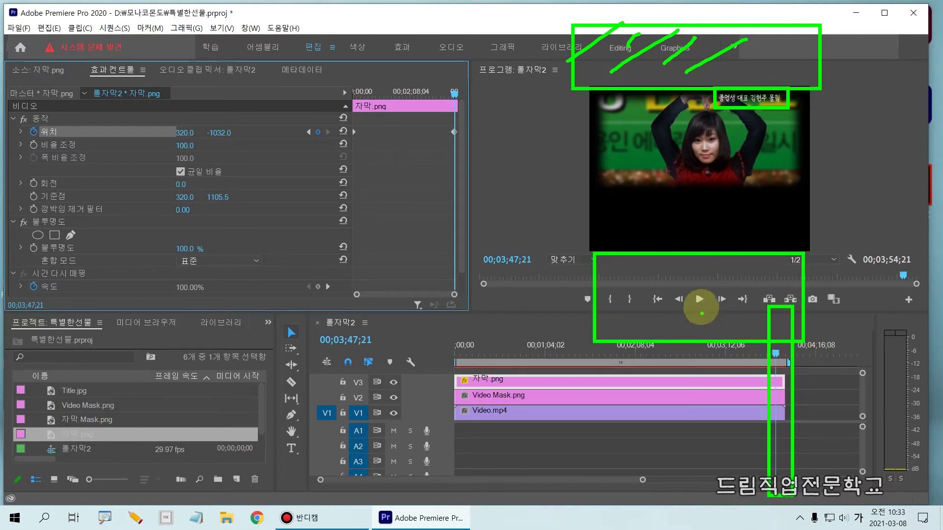
pyautogui.moveTo(699, 73); pyautogui.dragTo(700, 304)
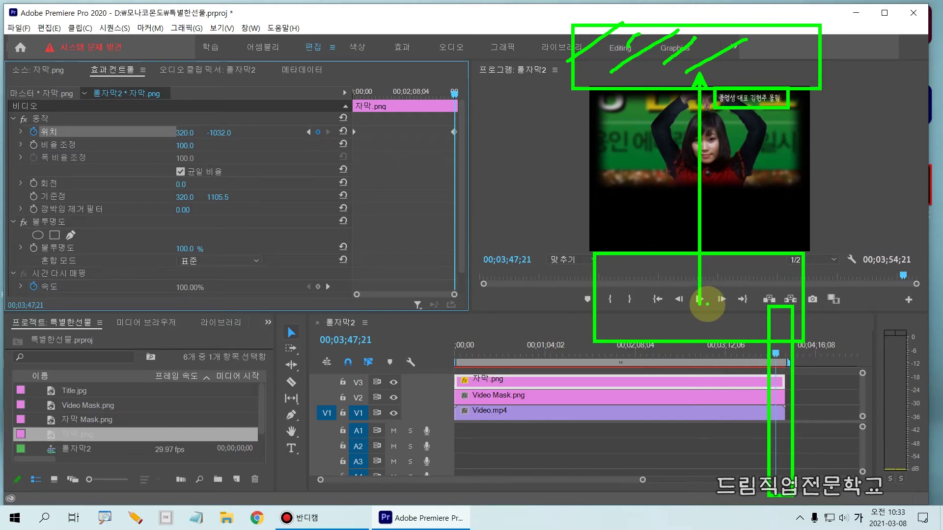
pyautogui.press('Escape')
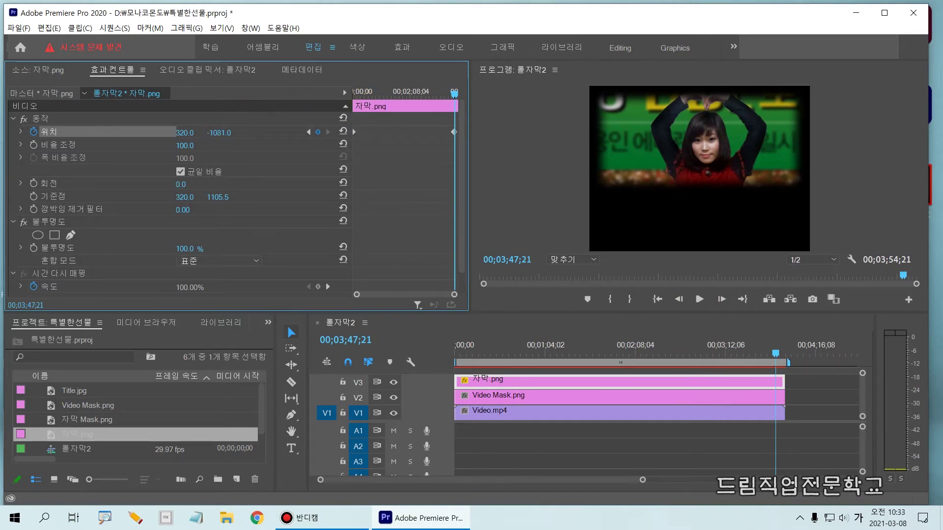
# - Set the vertical Position of the ending keyframe at 00;03;47;21 to -1081, moving the last caption line above the frame
pyautogui.moveTo(220, 133); pyautogui.dragTo(228, 169)
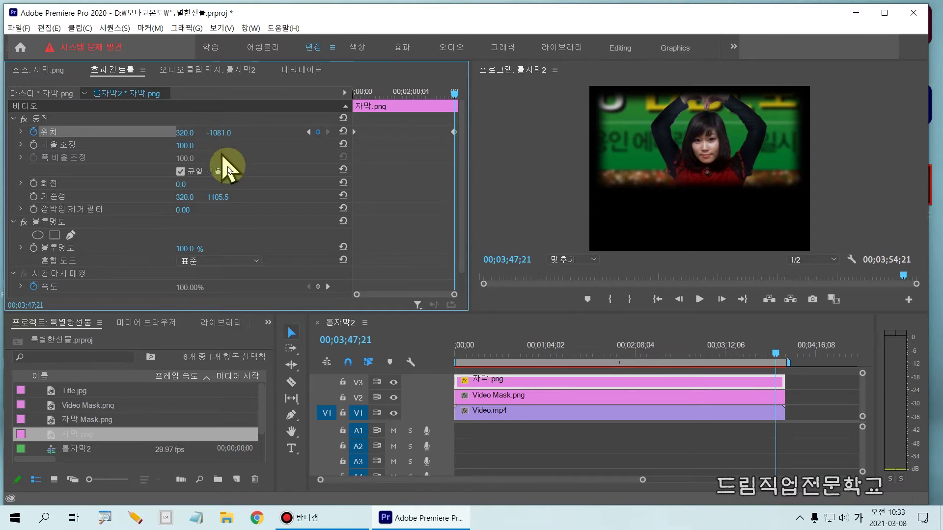
pyautogui.click(774, 357)
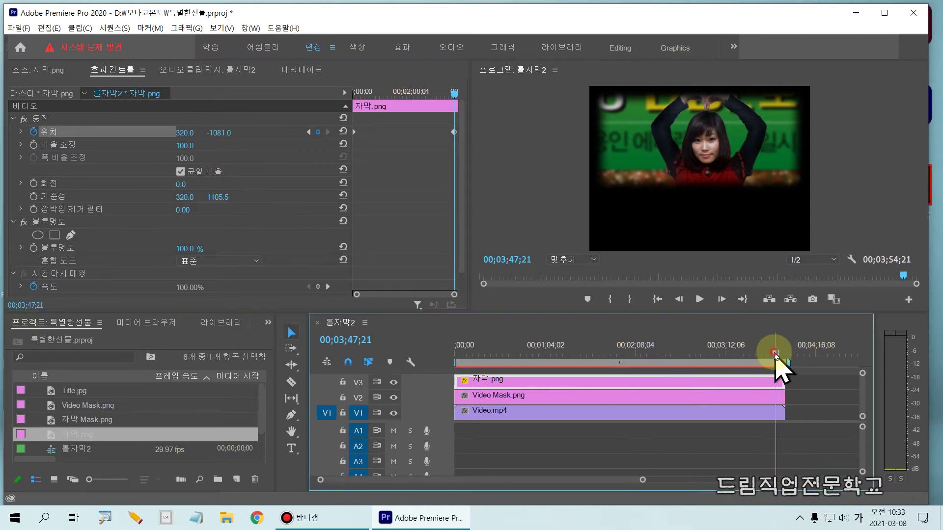
# - Play the sequence from the start and scrub ahead to 00;01;04;00 to check how the captions scroll over the video
pyautogui.press('Home')
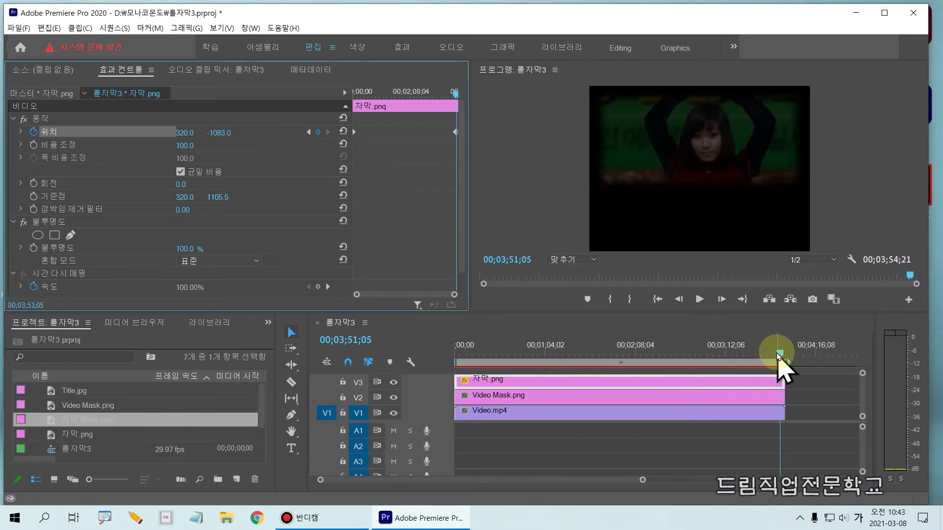
pyautogui.moveTo(779, 357); pyautogui.dragTo(395, 362)
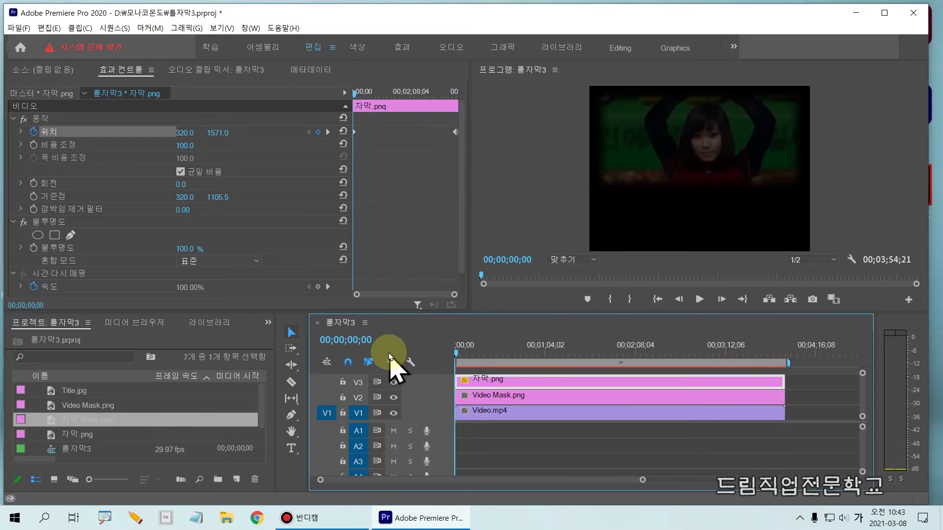
pyautogui.press('space')
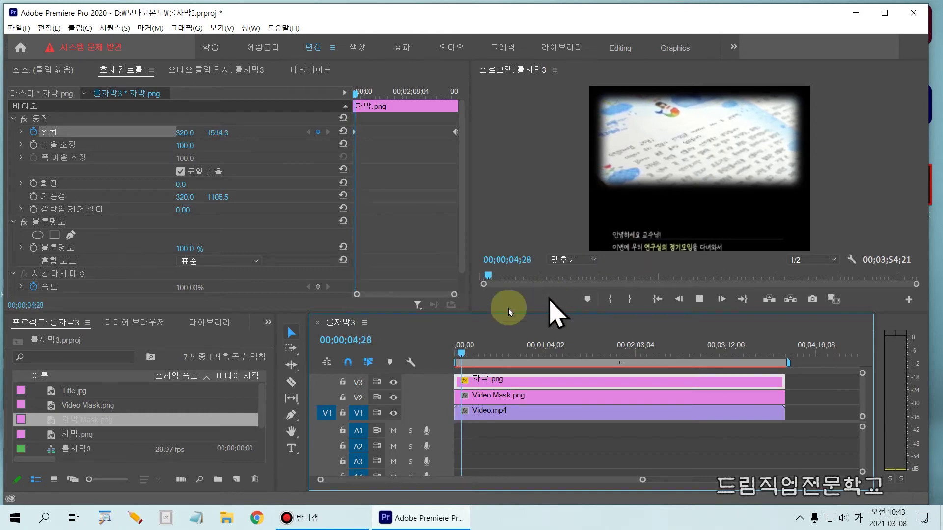
pyautogui.moveTo(467, 346); pyautogui.dragTo(546, 354)
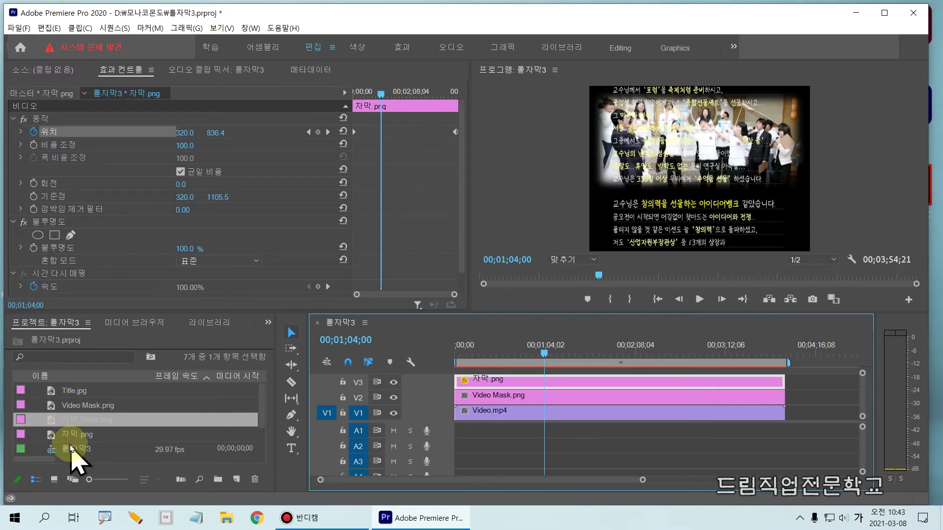
# - Select 자막 Mask.png among the project items and open it in the source monitor for inspection
pyautogui.click(84, 421)
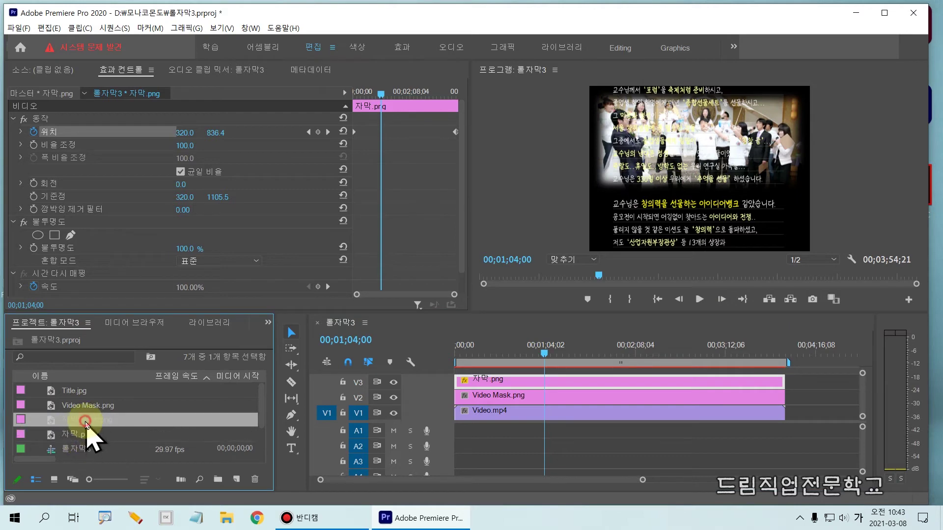
pyautogui.moveTo(7, 416); pyautogui.dragTo(181, 431)
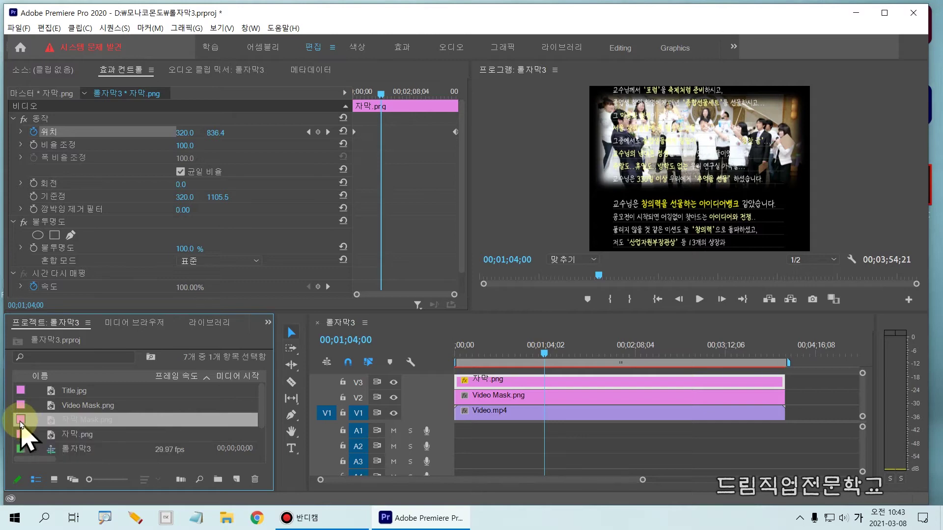
pyautogui.doubleClick(36, 426)
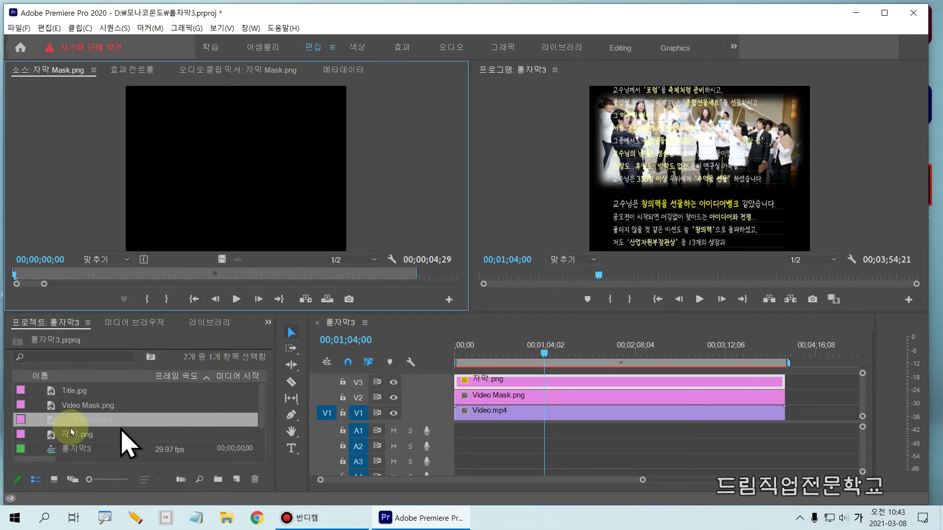
# - Place 자막 Mask.png at the sequence start on V4 above 자막.png and extend it to the end of the other clips
pyautogui.moveTo(63, 420); pyautogui.dragTo(459, 373)
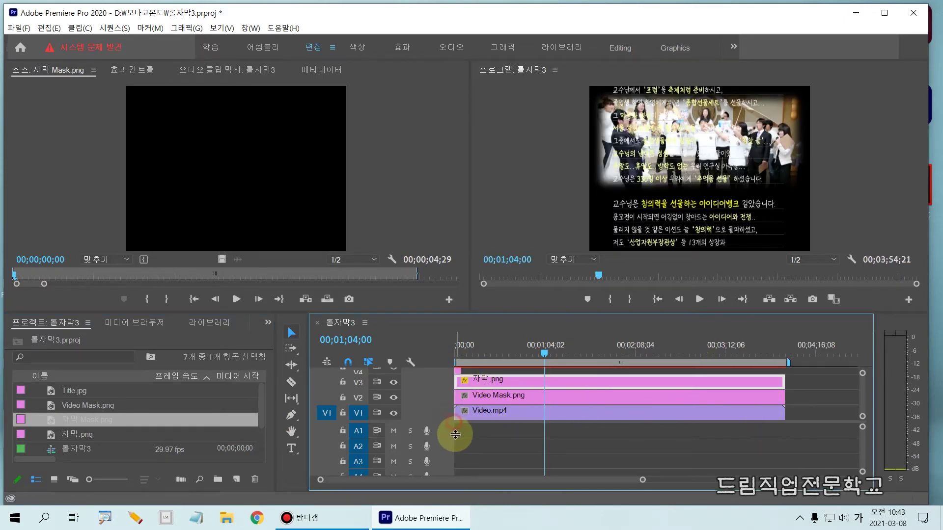
pyautogui.moveTo(398, 422); pyautogui.dragTo(407, 442)
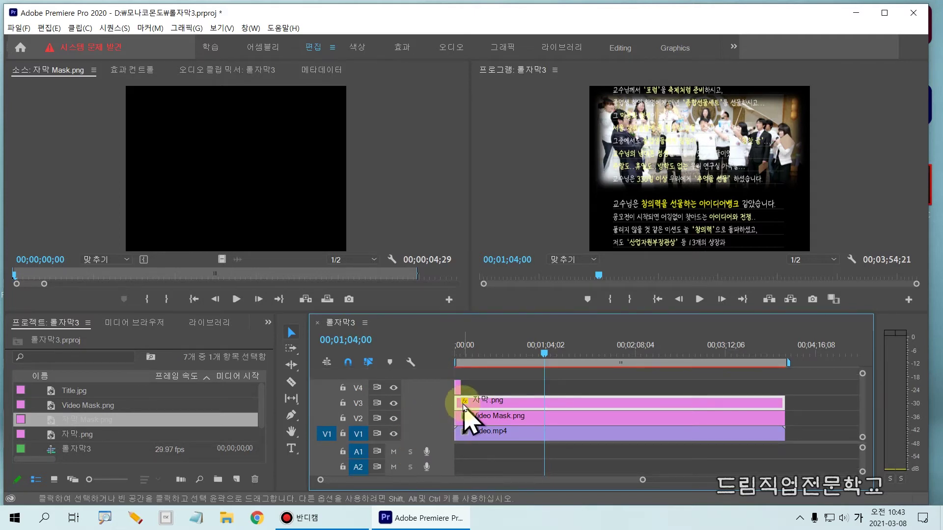
pyautogui.moveTo(320, 368); pyautogui.dragTo(522, 393)
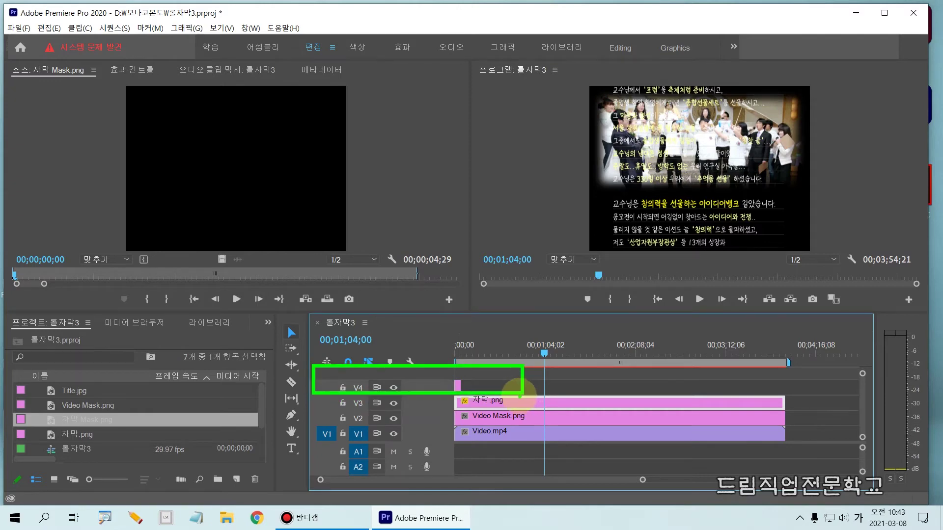
pyautogui.moveTo(465, 387); pyautogui.dragTo(789, 384)
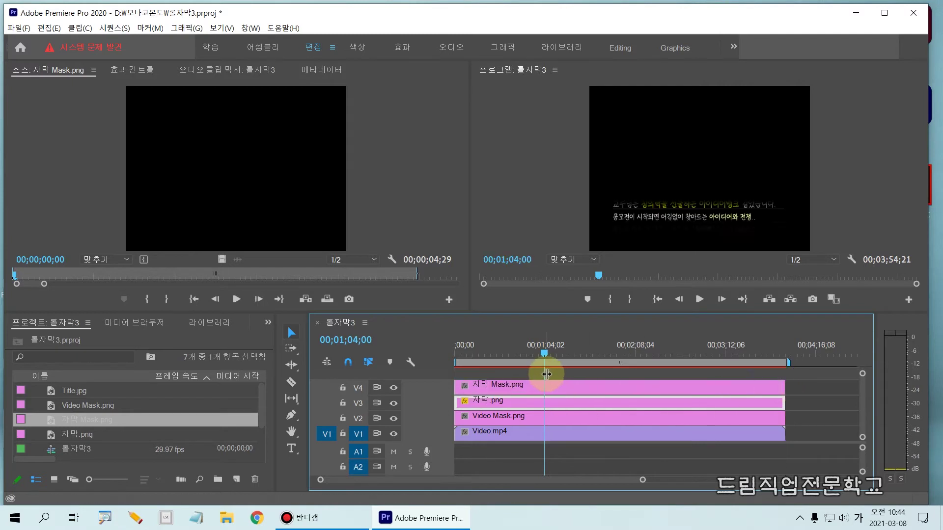
# - Play the masked sequence from the start and sample several points up to 00;03;26;24, ending at 00;01;44;14, to check the visible caption lines
pyautogui.moveTo(544, 353); pyautogui.dragTo(480, 366)
pyautogui.press('space')
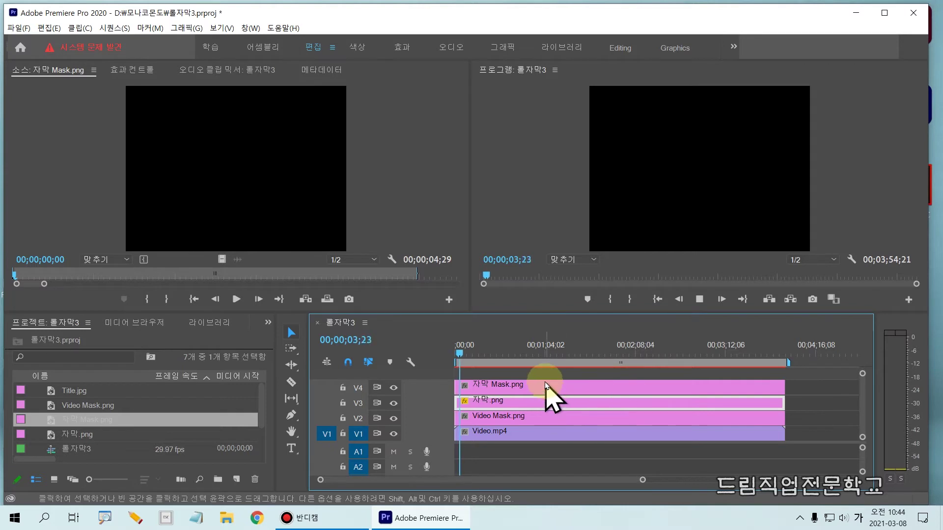
pyautogui.click(537, 353)
pyautogui.click(539, 387)
pyautogui.moveTo(537, 352); pyautogui.dragTo(614, 352)
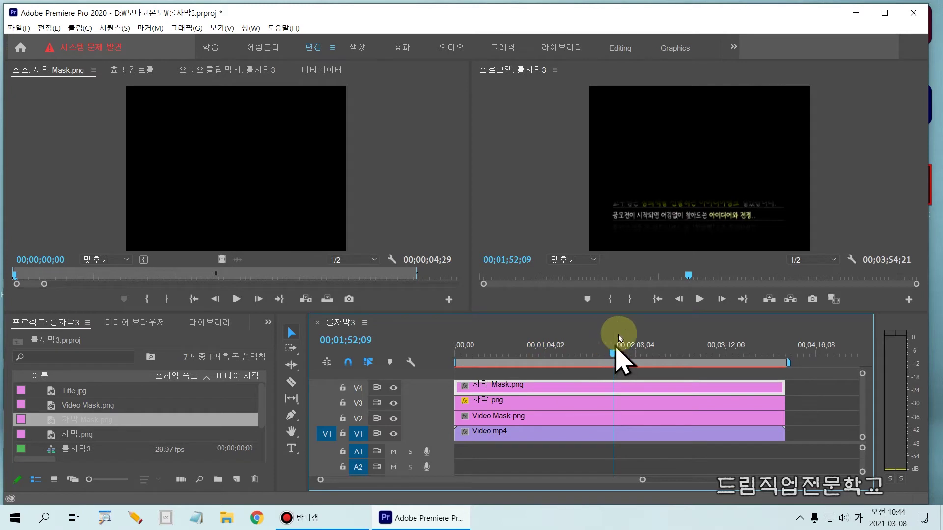
pyautogui.moveTo(606, 198)
pyautogui.mouseDown()
pyautogui.moveTo(609, 226)
pyautogui.moveTo(802, 227)
pyautogui.mouseUp()
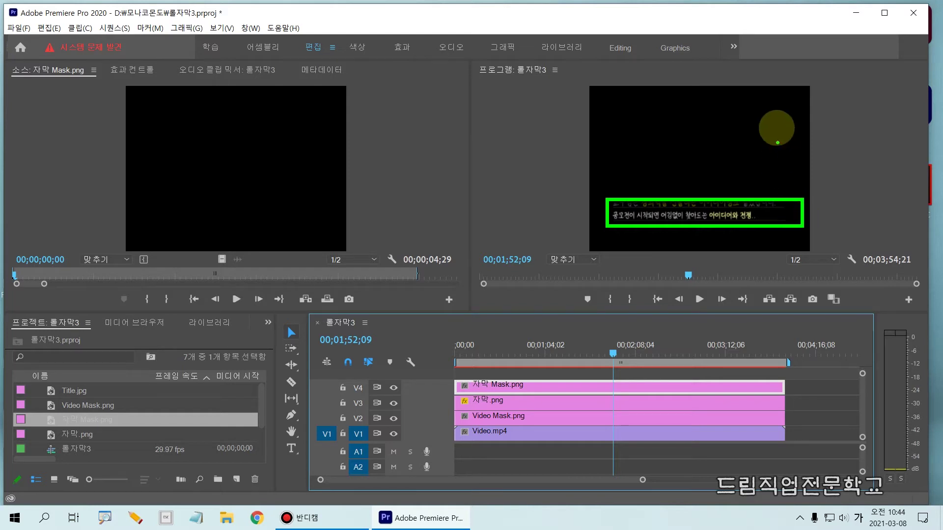
pyautogui.moveTo(725, 104)
pyautogui.mouseDown()
pyautogui.moveTo(691, 146)
pyautogui.moveTo(736, 143)
pyautogui.mouseUp()
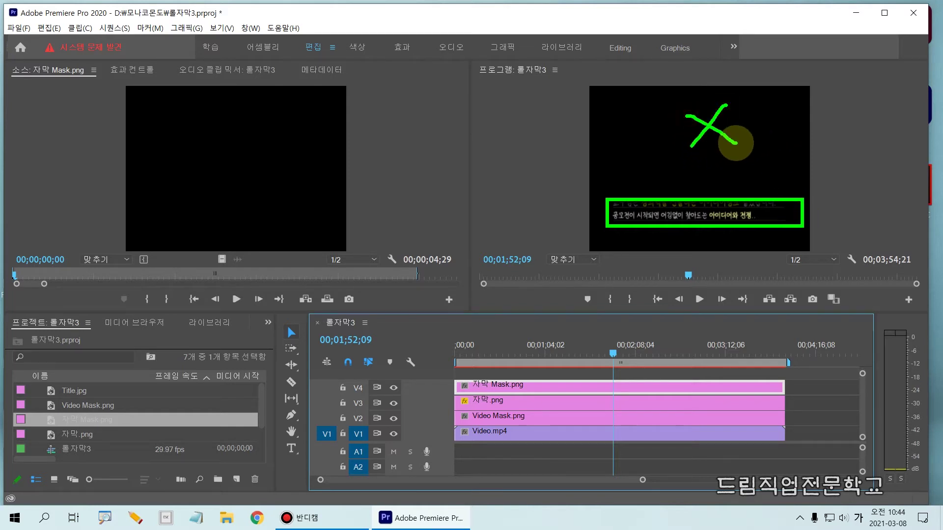
pyautogui.moveTo(760, 115)
pyautogui.mouseDown()
pyautogui.moveTo(751, 143)
pyautogui.moveTo(773, 143)
pyautogui.mouseUp()
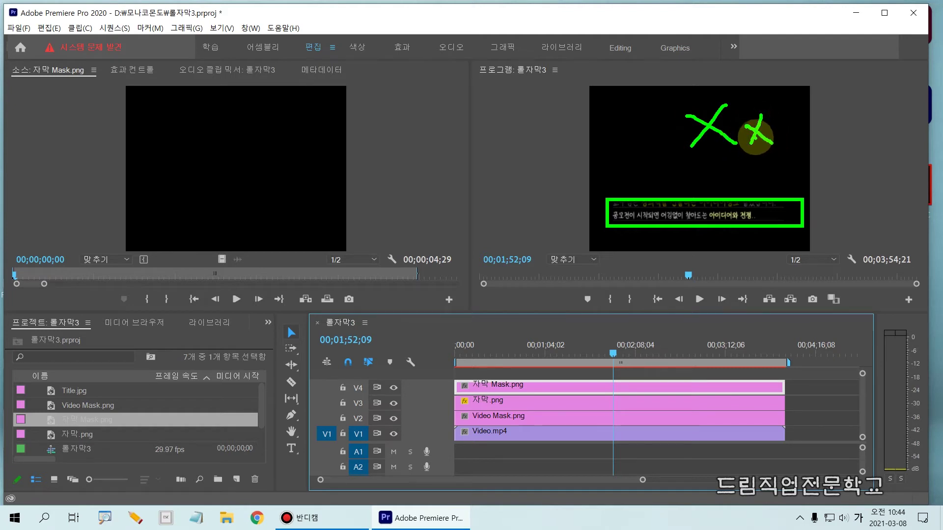
pyautogui.press('Escape')
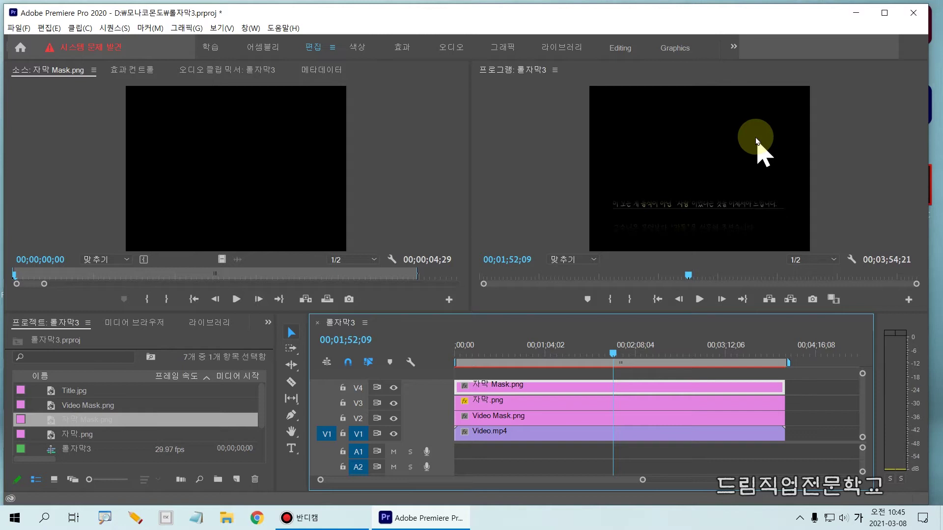
pyautogui.click(571, 350)
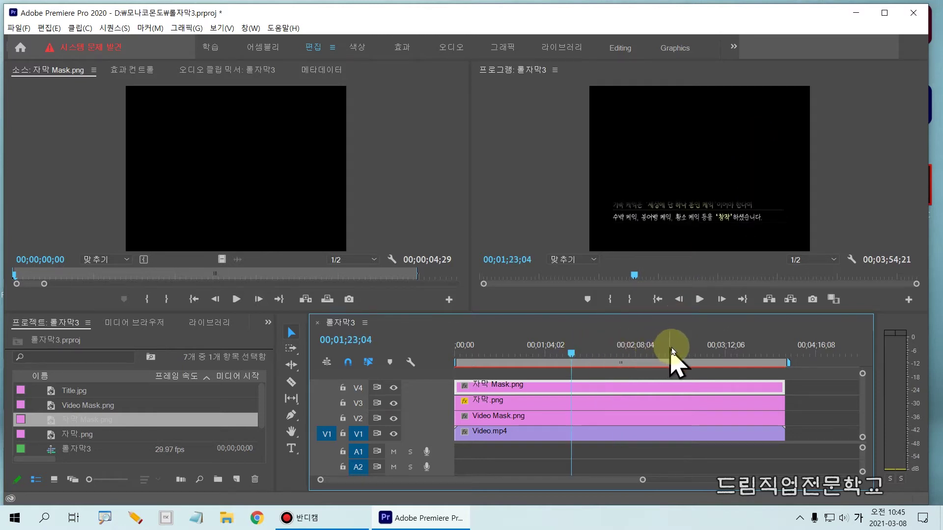
pyautogui.click(746, 352)
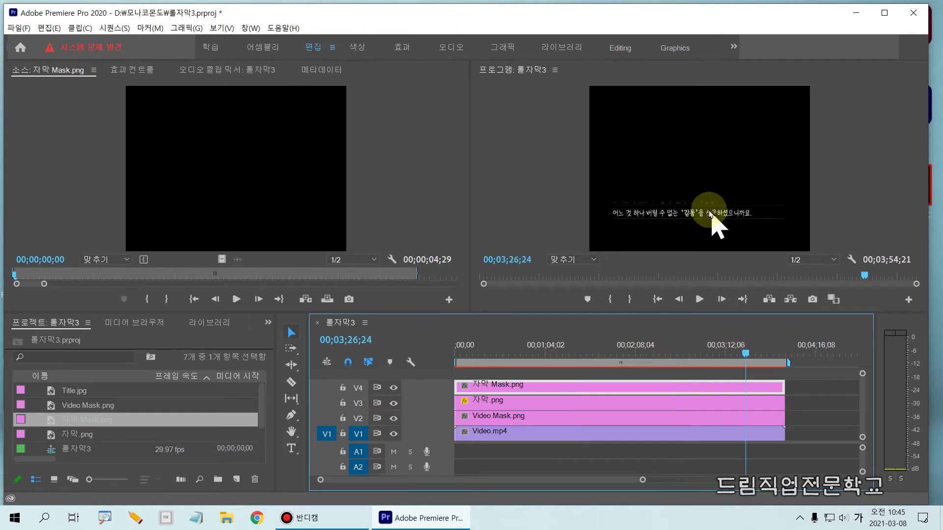
pyautogui.click(603, 358)
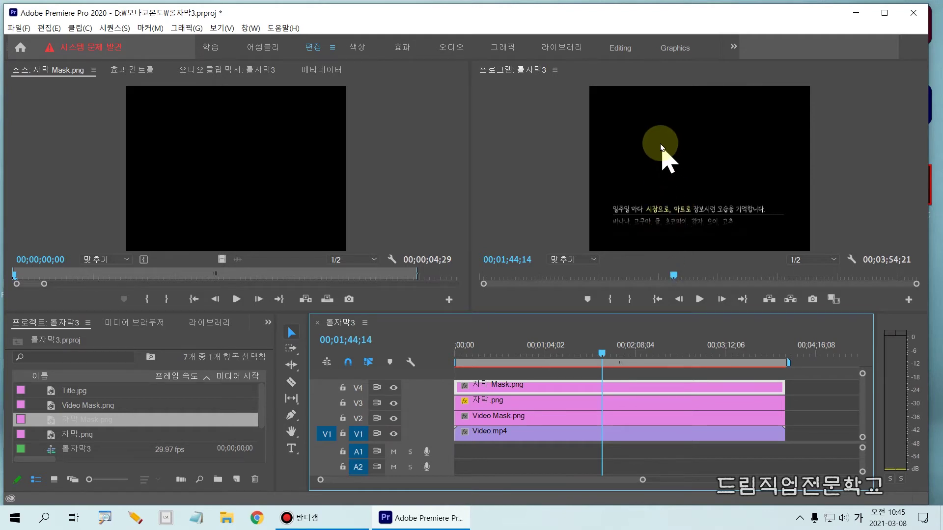
pyautogui.moveTo(591, 194)
pyautogui.mouseDown()
pyautogui.moveTo(629, 221)
pyautogui.moveTo(809, 231)
pyautogui.mouseUp()
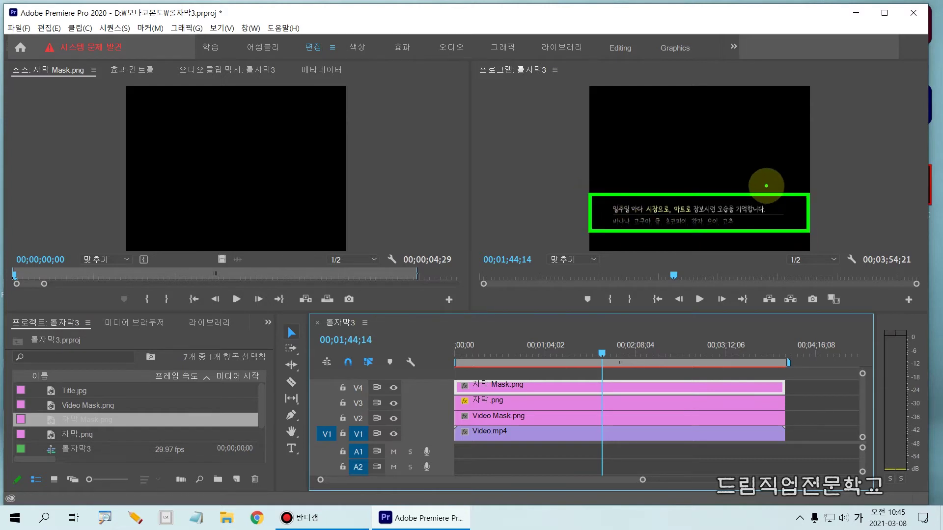
pyautogui.moveTo(695, 112)
pyautogui.mouseDown()
pyautogui.moveTo(679, 143)
pyautogui.moveTo(700, 140)
pyautogui.mouseUp()
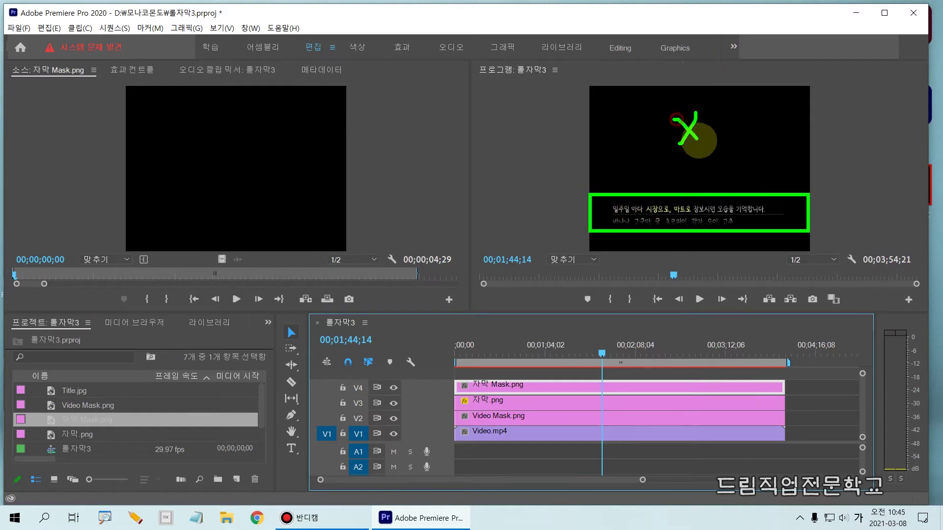
pyautogui.moveTo(748, 117)
pyautogui.mouseDown()
pyautogui.moveTo(732, 138)
pyautogui.moveTo(750, 139)
pyautogui.mouseUp()
pyautogui.moveTo(655, 120)
pyautogui.mouseDown()
pyautogui.moveTo(636, 148)
pyautogui.moveTo(656, 151)
pyautogui.mouseUp()
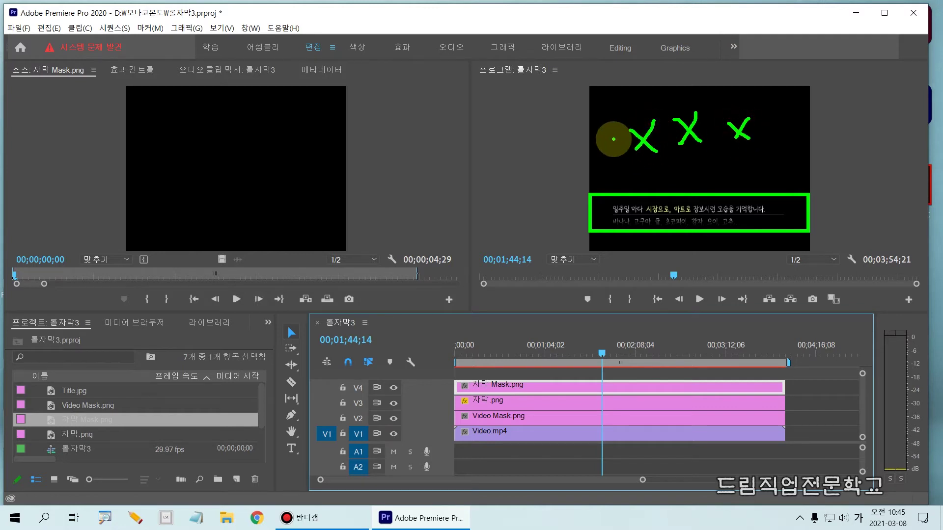
pyautogui.press('Escape')
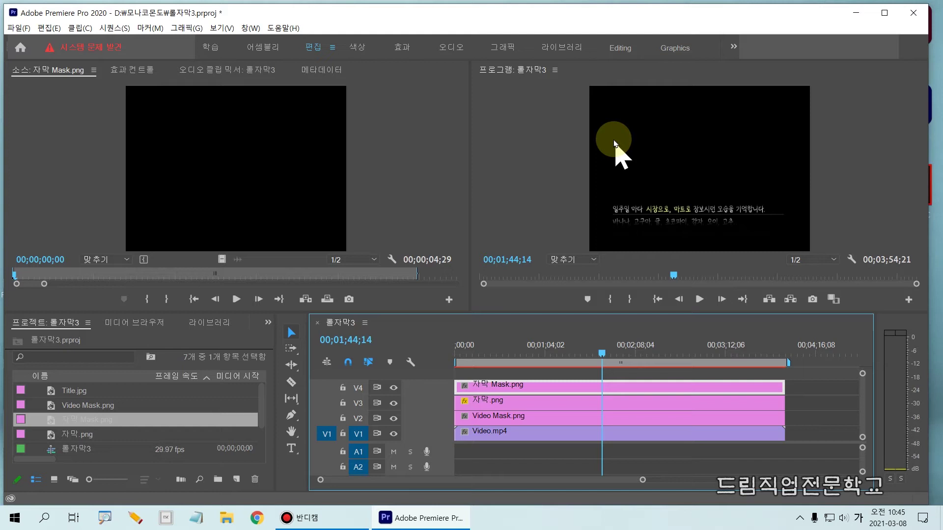
pyautogui.moveTo(599, 93); pyautogui.dragTo(801, 189)
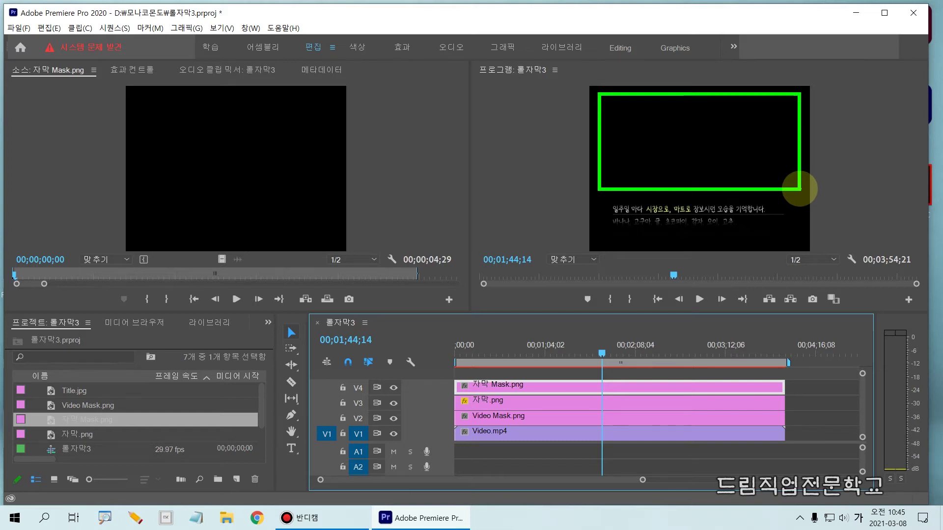
pyautogui.moveTo(799, 188); pyautogui.dragTo(801, 190)
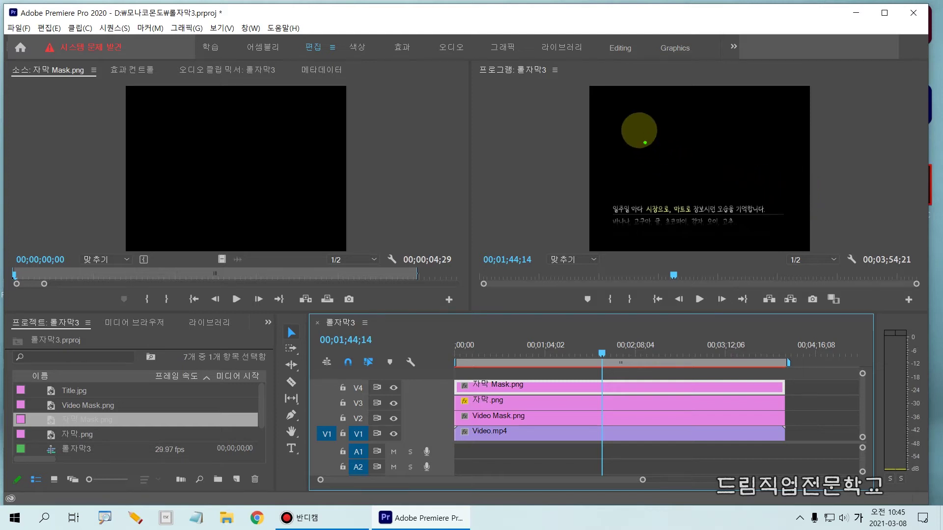
pyautogui.moveTo(589, 86)
pyautogui.mouseDown()
pyautogui.moveTo(623, 179)
pyautogui.moveTo(813, 250)
pyautogui.mouseUp()
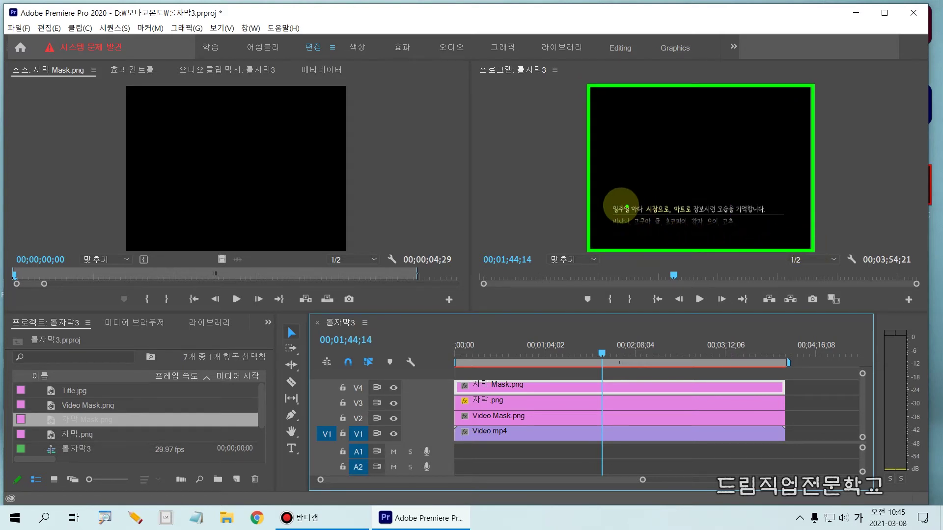
pyautogui.moveTo(599, 202); pyautogui.dragTo(791, 229)
pyautogui.moveTo(625, 91); pyautogui.dragTo(602, 136)
pyautogui.moveTo(665, 95); pyautogui.dragTo(614, 176)
pyautogui.moveTo(727, 115); pyautogui.dragTo(669, 194)
pyautogui.moveTo(807, 113)
pyautogui.mouseDown()
pyautogui.moveTo(761, 177)
pyautogui.moveTo(784, 192)
pyautogui.mouseUp()
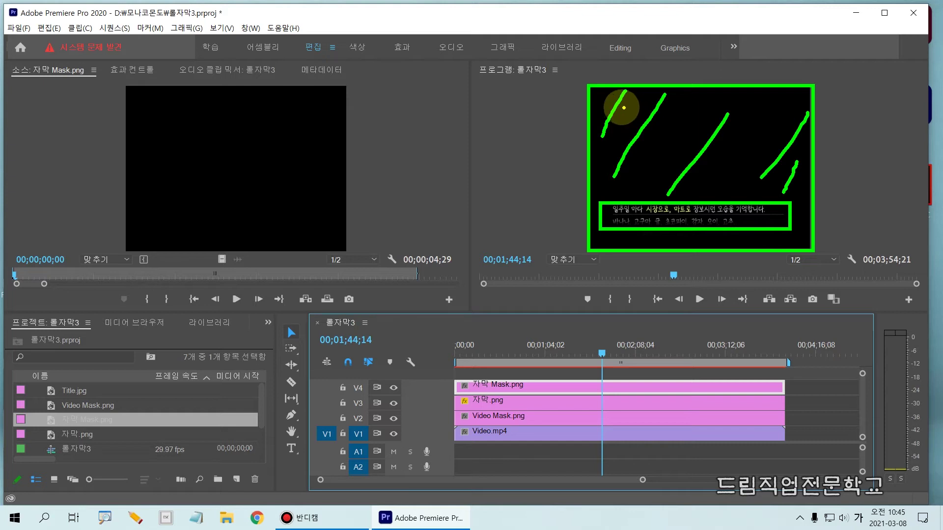
pyautogui.moveTo(619, 100)
pyautogui.mouseDown()
pyautogui.moveTo(674, 154)
pyautogui.moveTo(789, 181)
pyautogui.mouseUp()
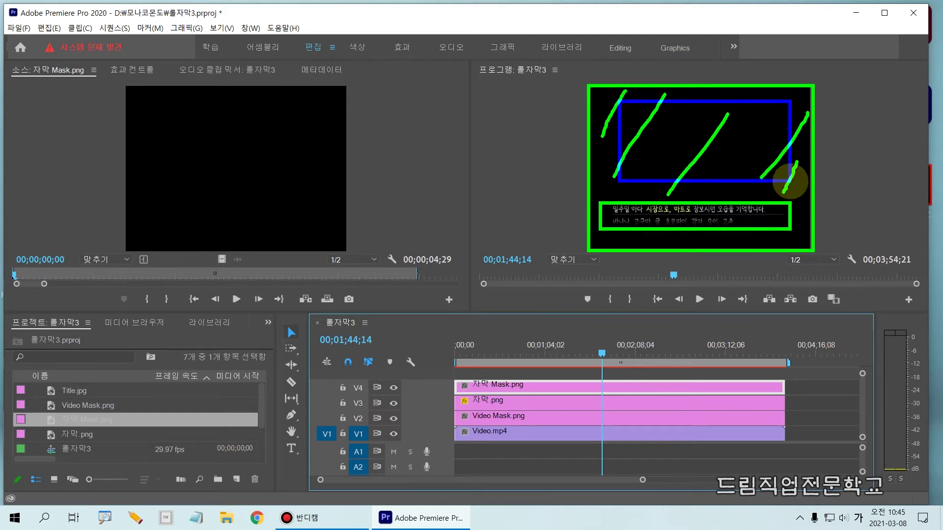
pyautogui.press('y')
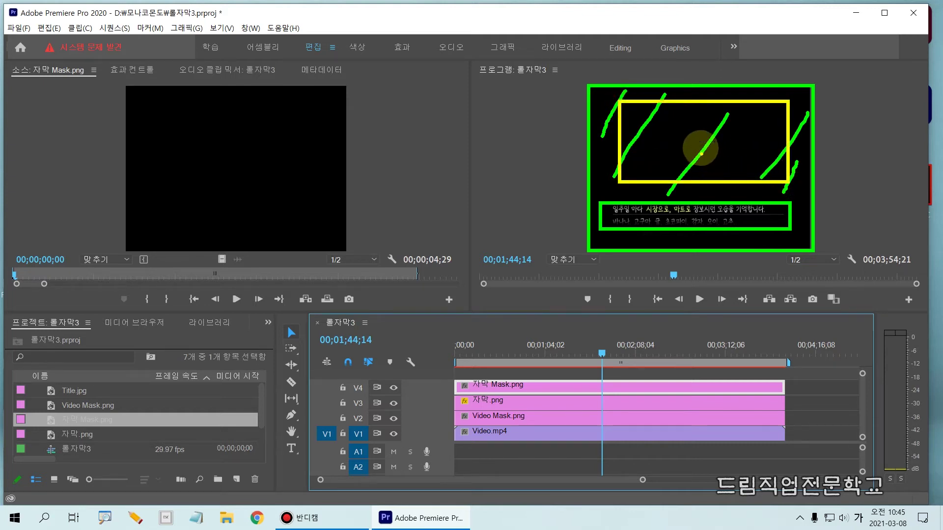
pyautogui.moveTo(625, 119); pyautogui.dragTo(765, 111)
pyautogui.moveTo(669, 129); pyautogui.dragTo(750, 130)
pyautogui.moveTo(641, 163); pyautogui.dragTo(759, 152)
pyautogui.moveTo(638, 158); pyautogui.dragTo(727, 147)
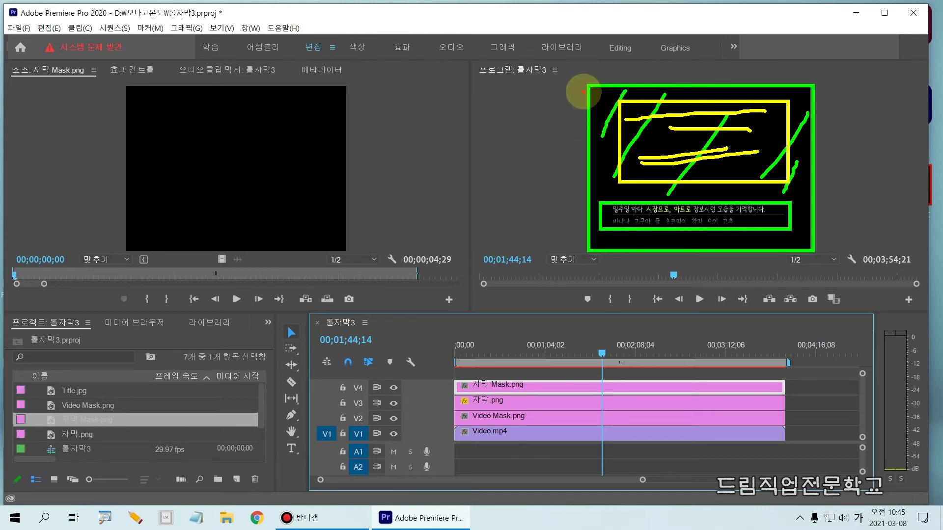
pyautogui.moveTo(587, 88)
pyautogui.mouseDown()
pyautogui.moveTo(590, 187)
pyautogui.moveTo(775, 184)
pyautogui.moveTo(816, 203)
pyautogui.moveTo(815, 196)
pyautogui.mouseUp()
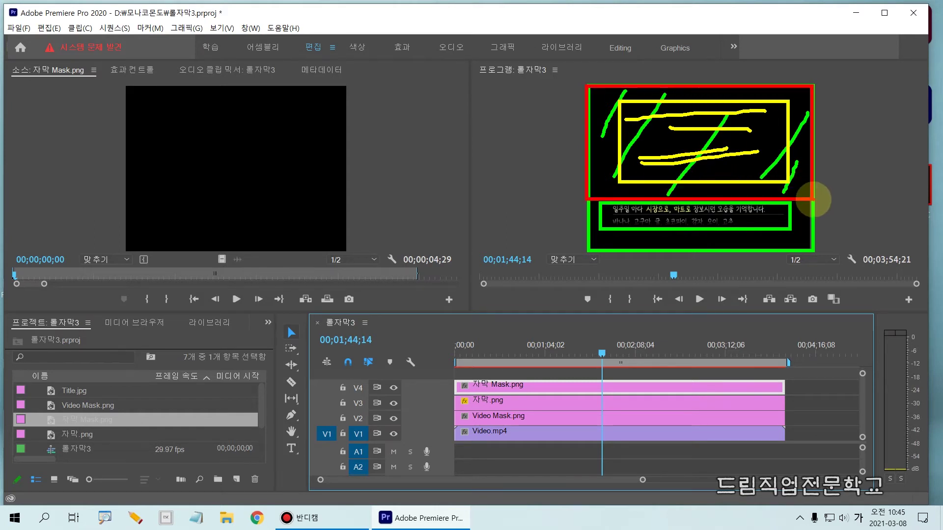
pyautogui.rightClick(806, 194)
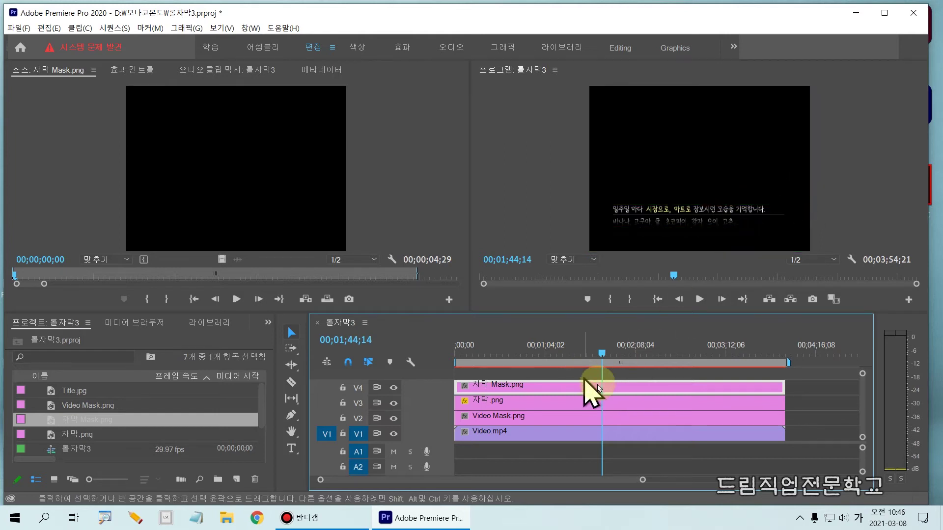
pyautogui.moveTo(440, 370)
pyautogui.mouseDown()
pyautogui.moveTo(632, 417)
pyautogui.moveTo(721, 407)
pyautogui.moveTo(794, 415)
pyautogui.mouseUp()
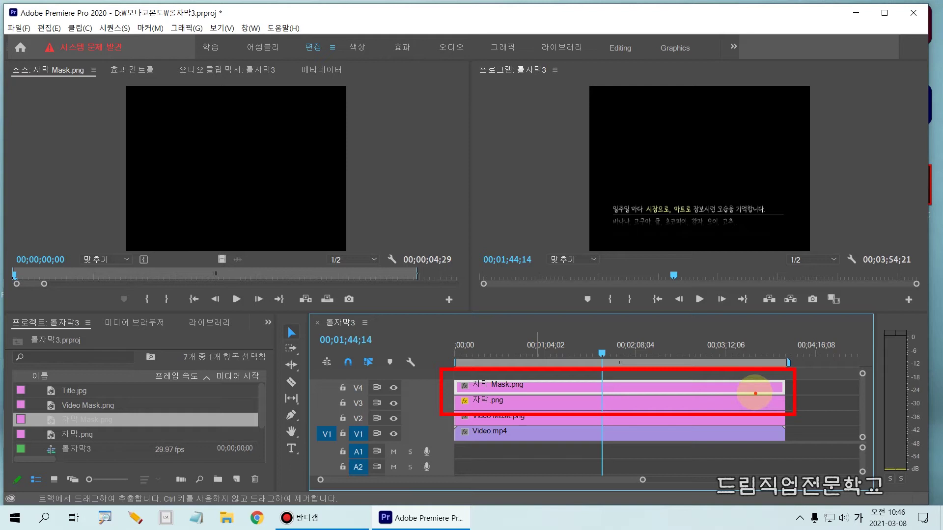
pyautogui.click(745, 390)
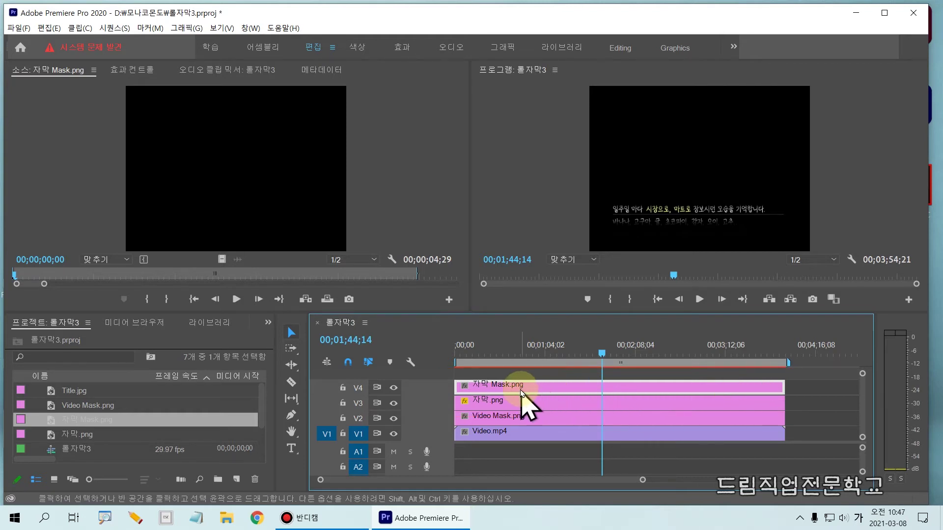
# - Nest the 자막 Mask.png and 자막.png clips on V4 and V3 into one sequence named 자막
pyautogui.keyDown('shift'); pyautogui.click(501, 402); pyautogui.keyUp('shift')
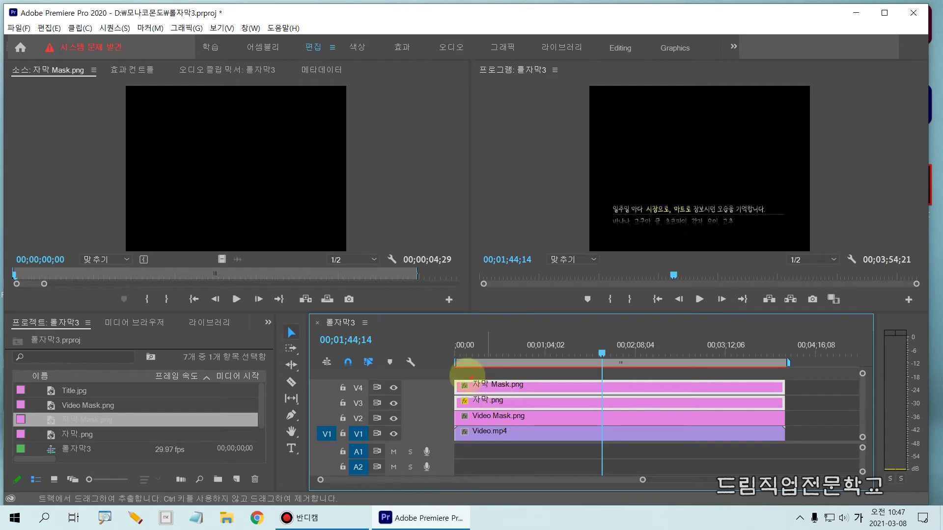
pyautogui.moveTo(441, 371)
pyautogui.mouseDown()
pyautogui.moveTo(607, 413)
pyautogui.moveTo(786, 415)
pyautogui.mouseUp()
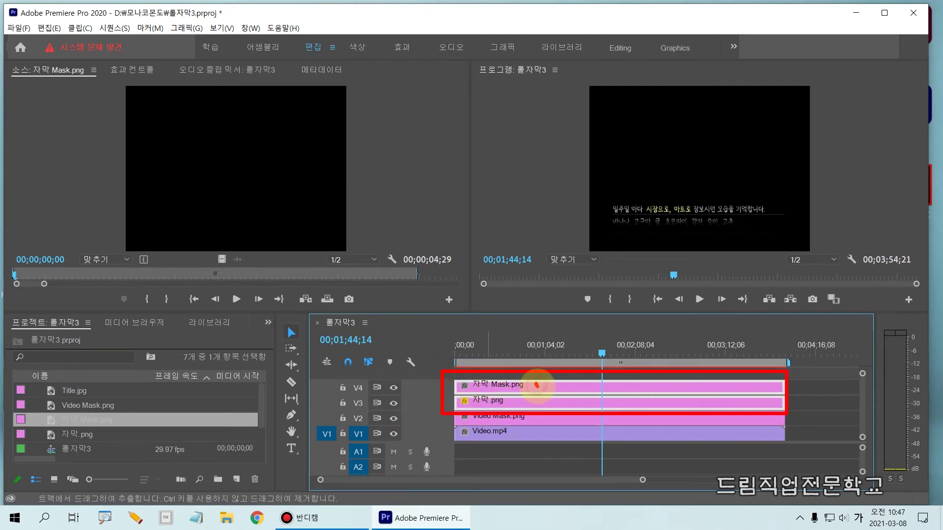
pyautogui.moveTo(537, 399); pyautogui.dragTo(554, 408)
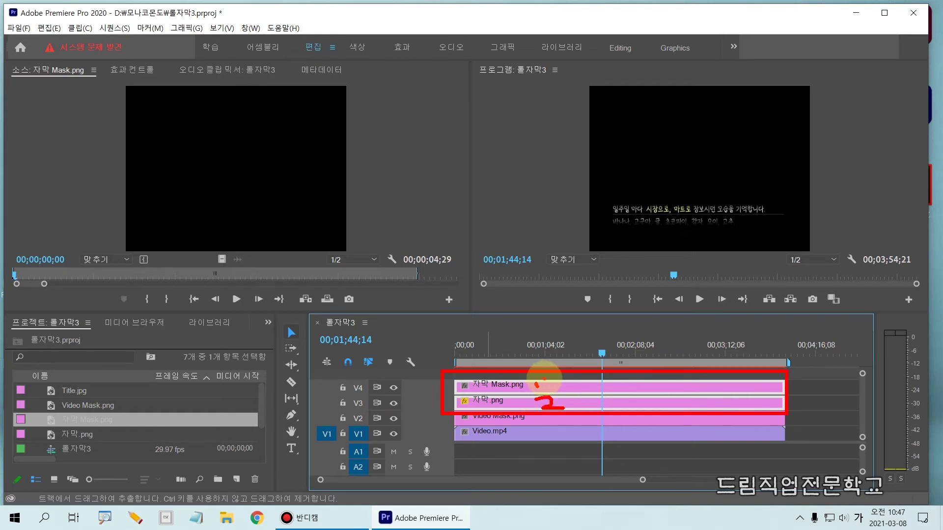
pyautogui.press('Escape')
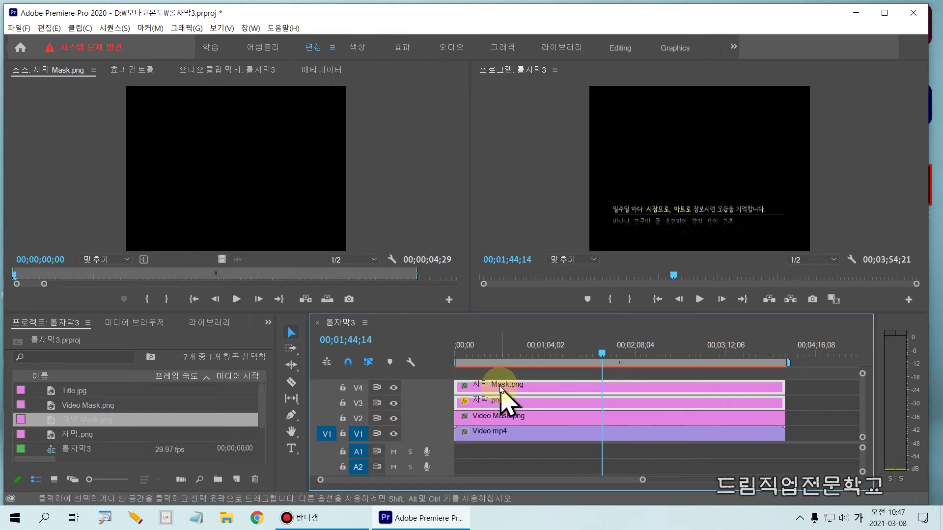
pyautogui.keyDown('shift'); pyautogui.click(492, 405); pyautogui.keyUp('shift')
pyautogui.keyDown('shift'); pyautogui.click(493, 405); pyautogui.keyUp('shift')
pyautogui.hotkey('ctrl', '2')
pyautogui.moveTo(450, 371); pyautogui.dragTo(525, 419)
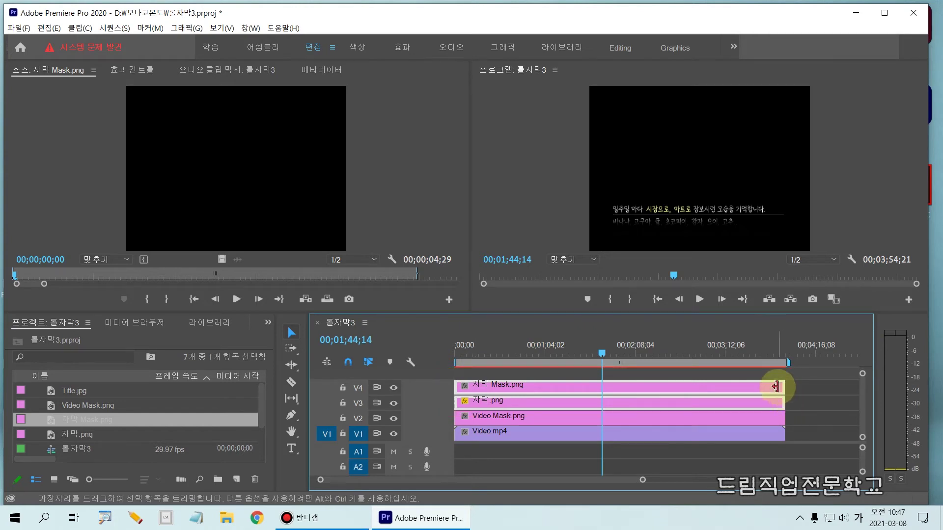
pyautogui.rightClick(531, 388)
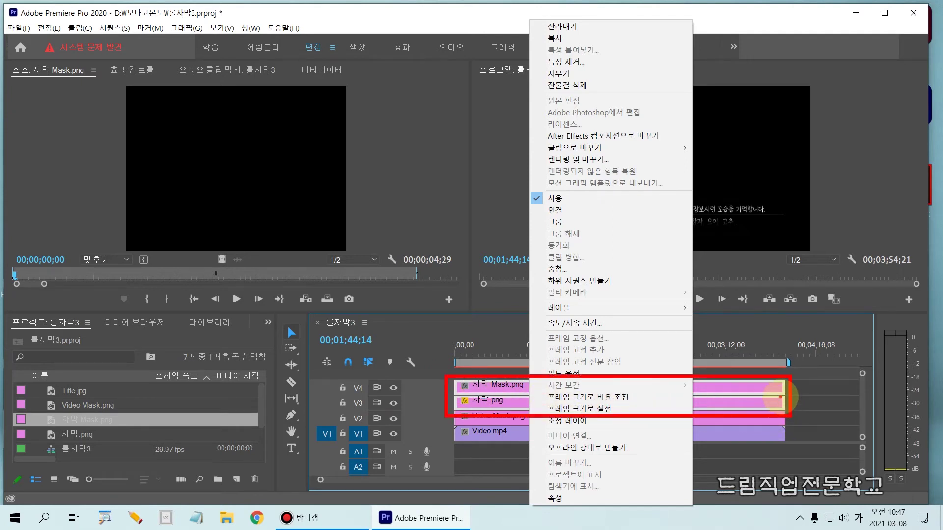
pyautogui.click(727, 353)
pyautogui.rightClick(507, 391)
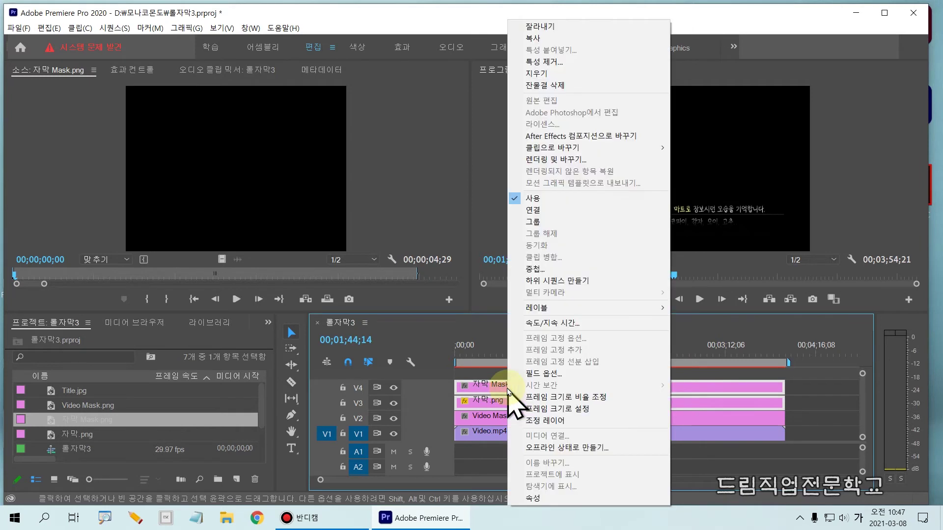
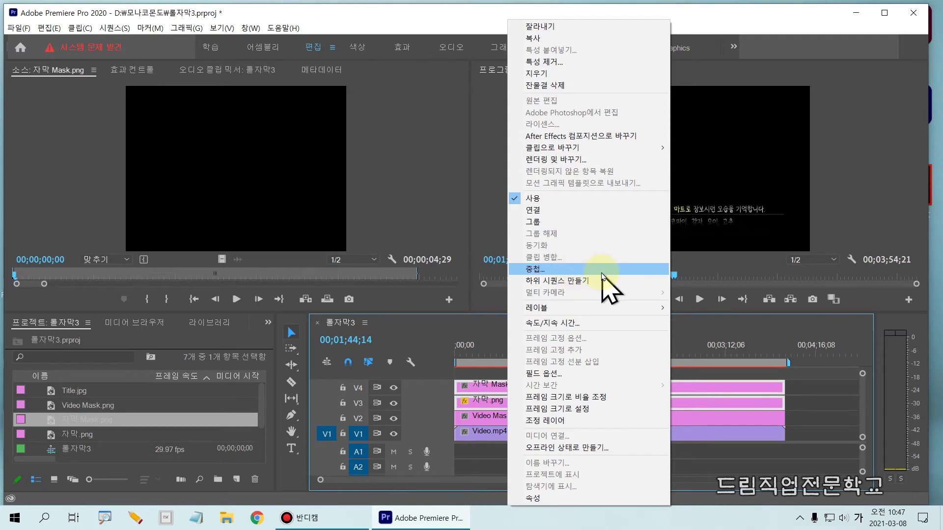
pyautogui.click(545, 270)
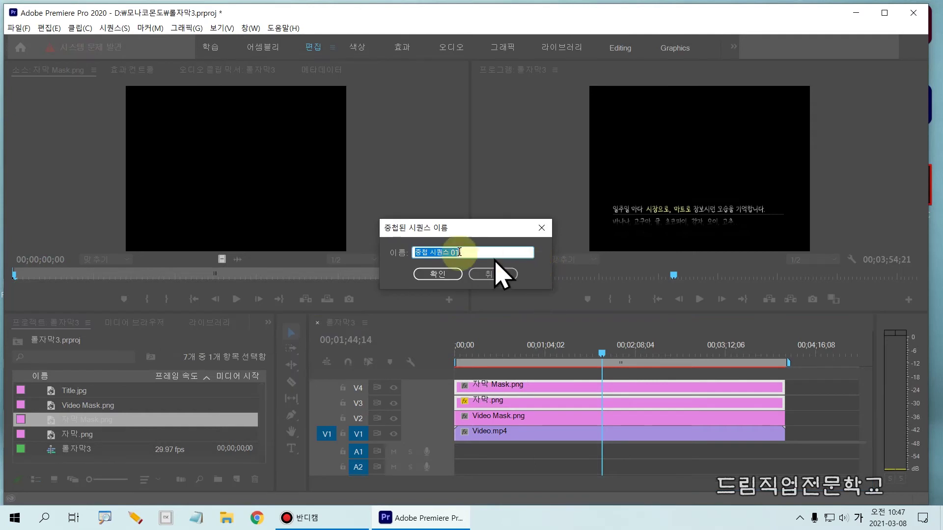
pyautogui.moveTo(435, 228); pyautogui.dragTo(538, 199)
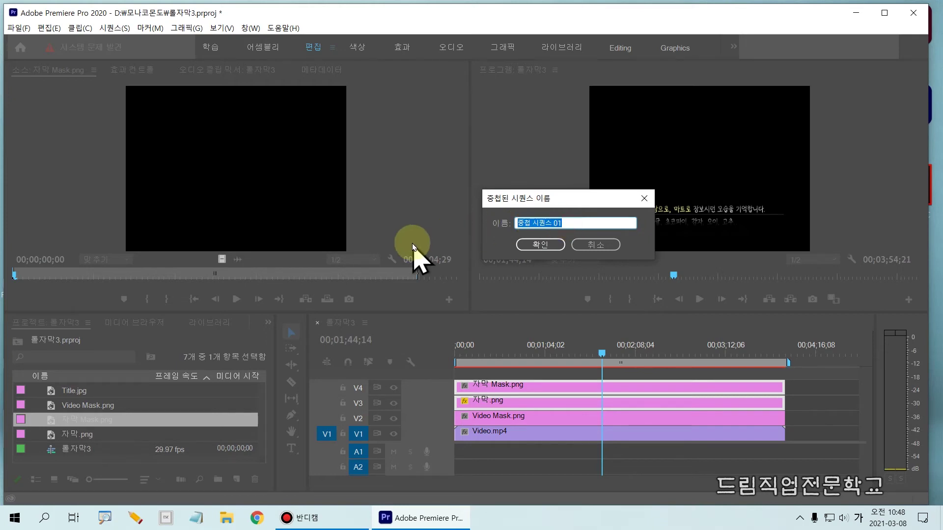
pyautogui.write('막')
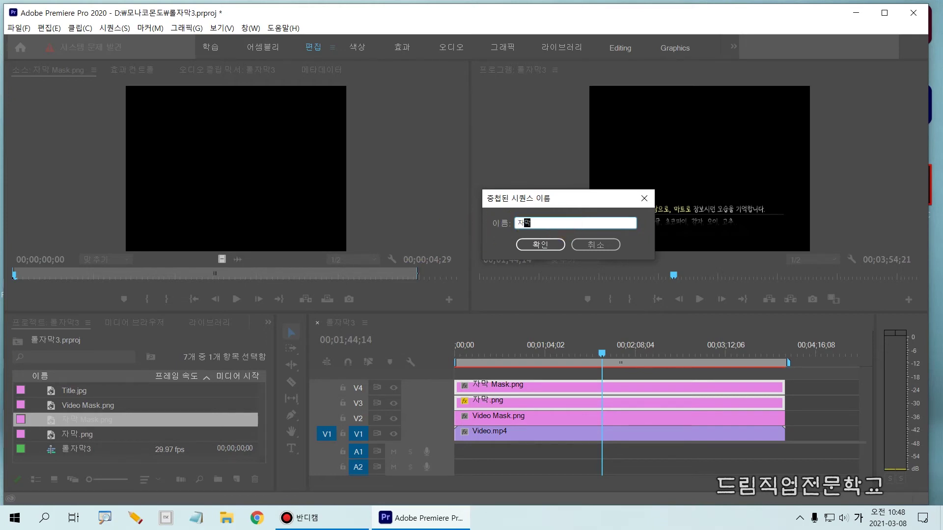
pyautogui.click(540, 244)
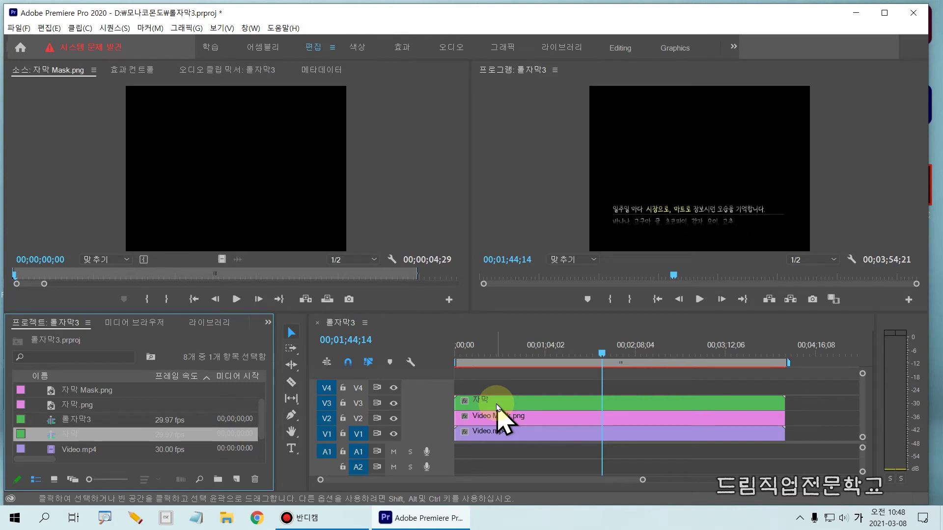
# - Open the nested 자막 sequence to examine the clips inside it, and return to the 롤자막3 sequence
pyautogui.moveTo(444, 388)
pyautogui.mouseDown()
pyautogui.moveTo(526, 406)
pyautogui.moveTo(816, 415)
pyautogui.moveTo(802, 415)
pyautogui.mouseUp()
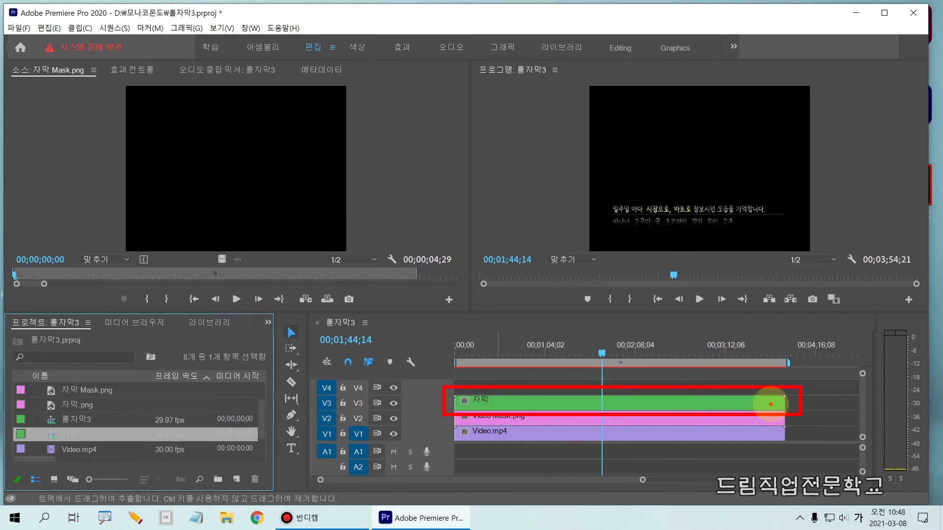
pyautogui.press('Escape')
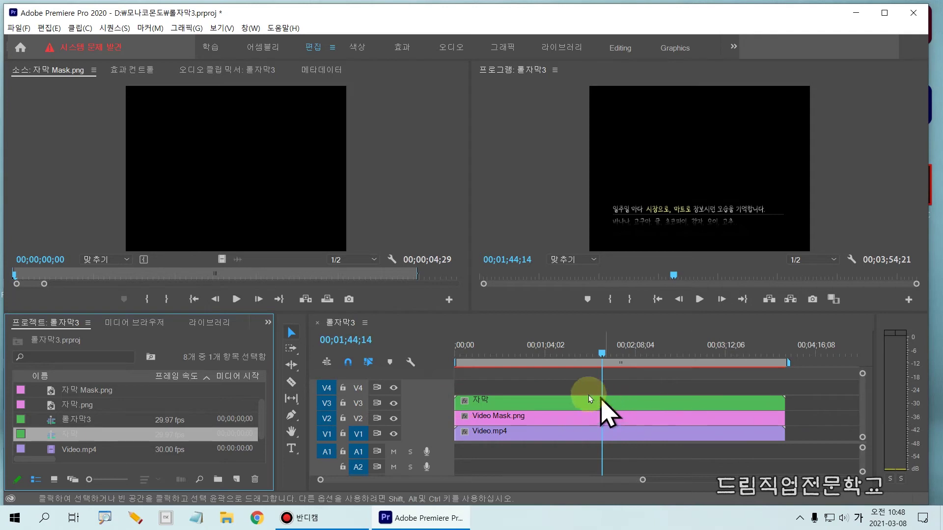
pyautogui.doubleClick(515, 407)
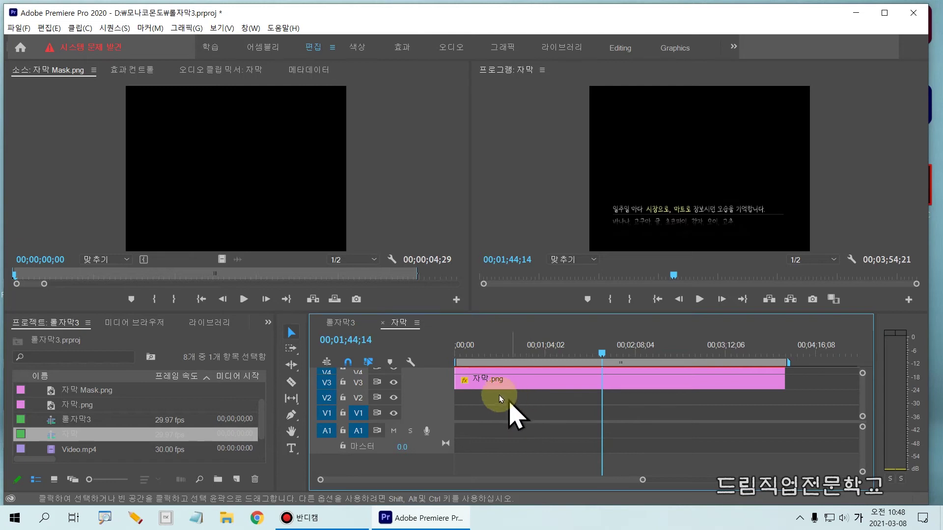
pyautogui.moveTo(449, 352); pyautogui.dragTo(798, 406)
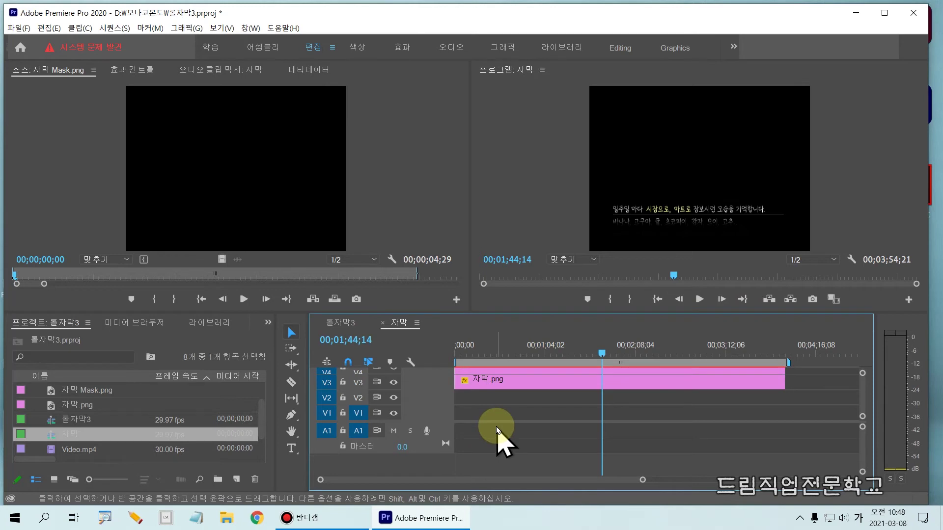
pyautogui.moveTo(400, 325); pyautogui.dragTo(433, 332)
pyautogui.moveTo(370, 317); pyautogui.dragTo(433, 338)
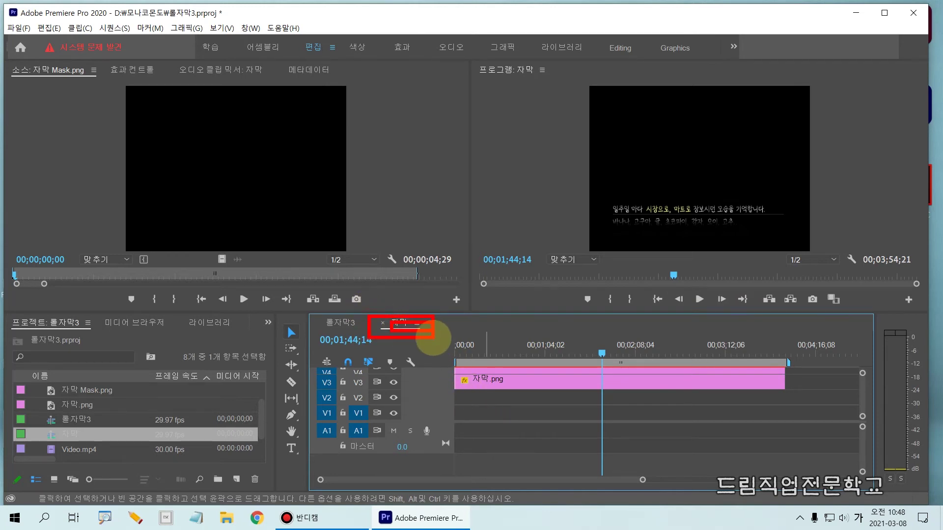
pyautogui.press('Escape')
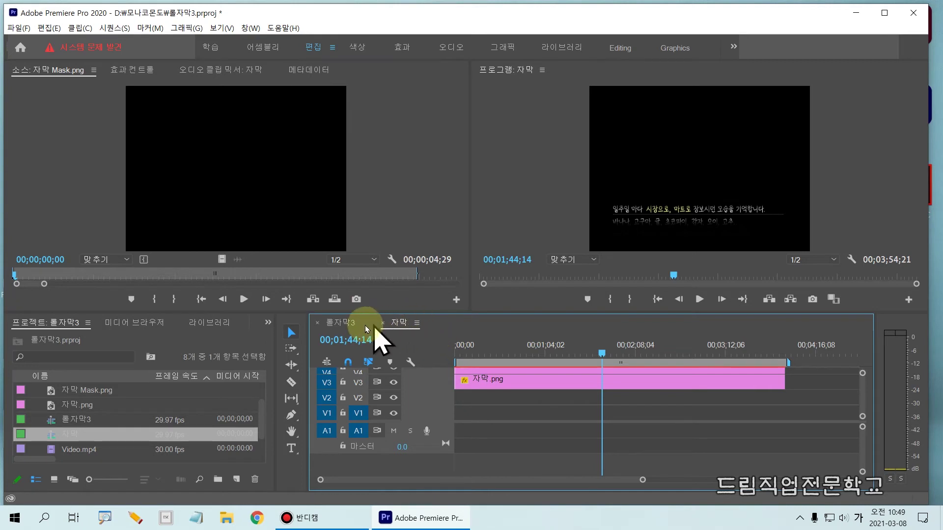
pyautogui.hotkey('ctrl', '2')
pyautogui.moveTo(312, 311)
pyautogui.mouseDown()
pyautogui.moveTo(358, 320)
pyautogui.moveTo(354, 327)
pyautogui.mouseUp()
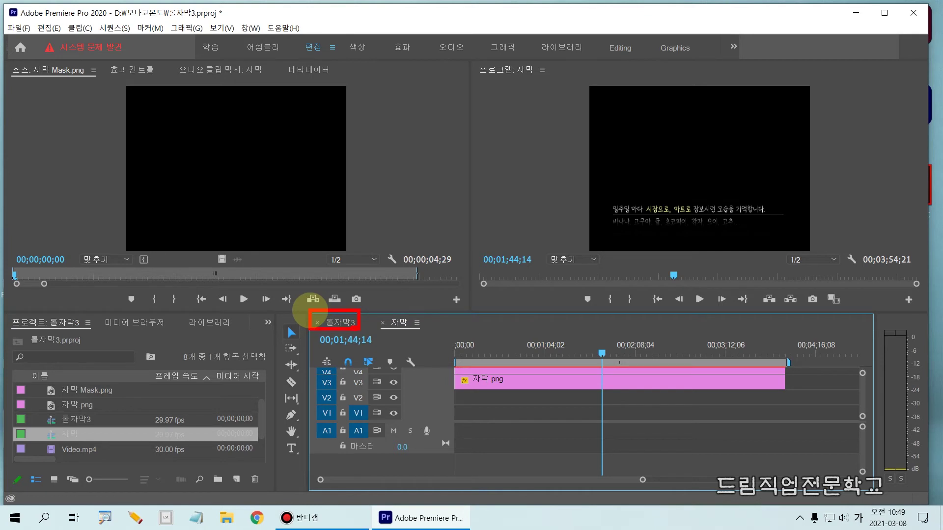
pyautogui.click(339, 323)
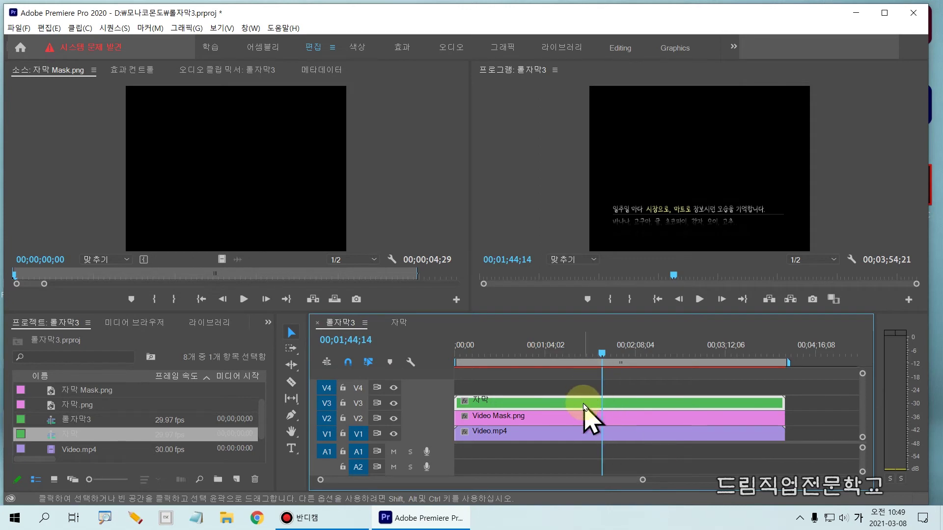
# - With the nested 자막 clip on V3 as target, select the 자르기 effect in the 변형 group of 비디오 효과
pyautogui.moveTo(583, 388); pyautogui.dragTo(589, 406)
pyautogui.moveTo(434, 386)
pyautogui.mouseDown()
pyautogui.moveTo(450, 398)
pyautogui.moveTo(830, 410)
pyautogui.moveTo(801, 408)
pyautogui.mouseUp()
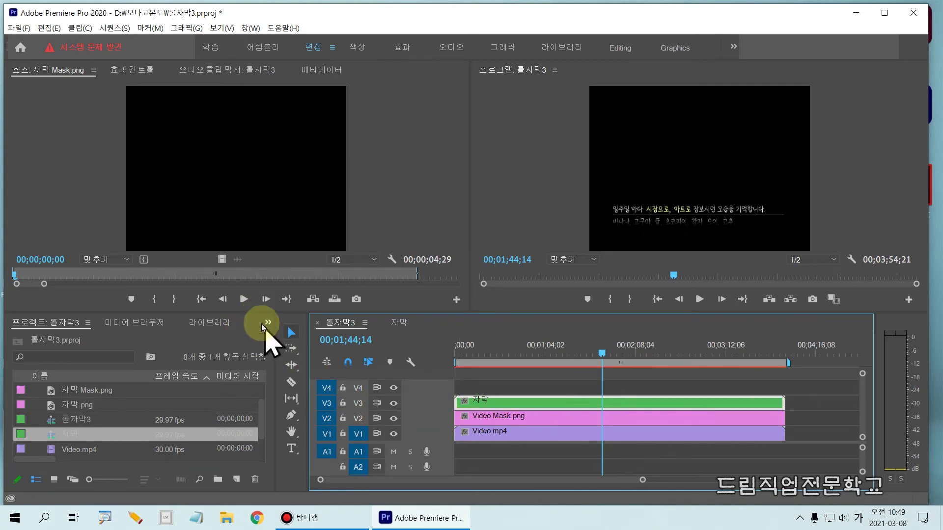
pyautogui.moveTo(251, 309); pyautogui.dragTo(285, 338)
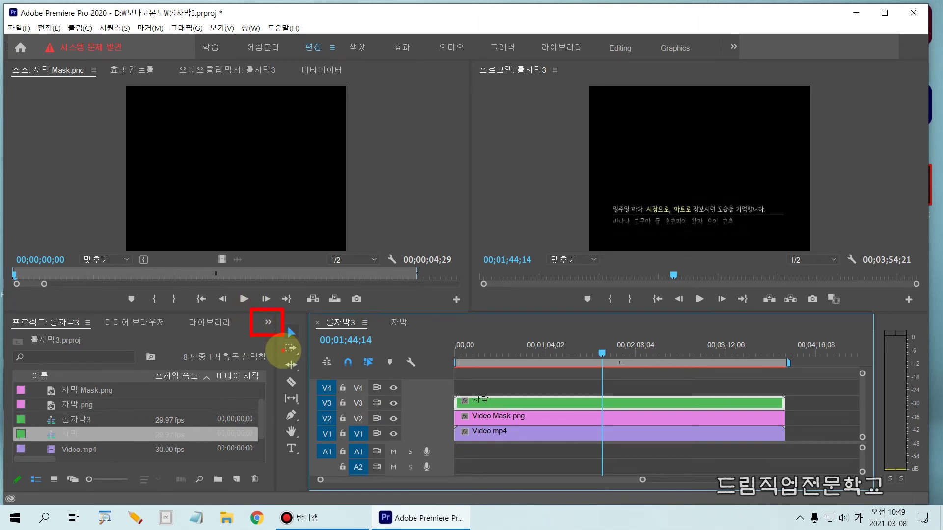
pyautogui.click(269, 324)
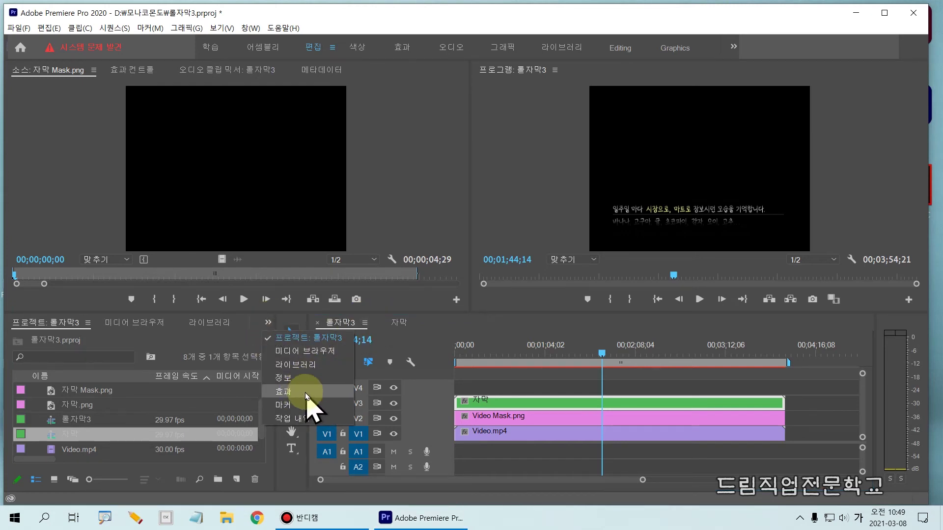
pyautogui.click(306, 392)
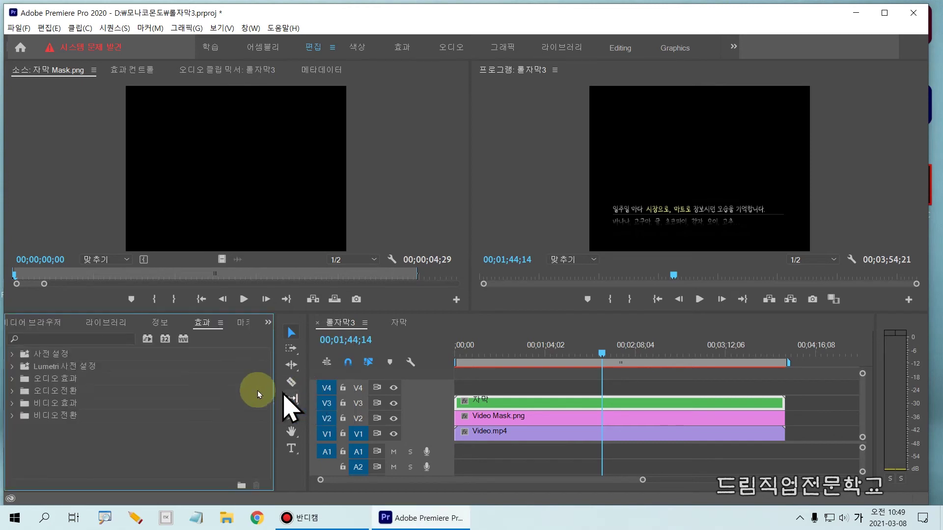
pyautogui.click(56, 407)
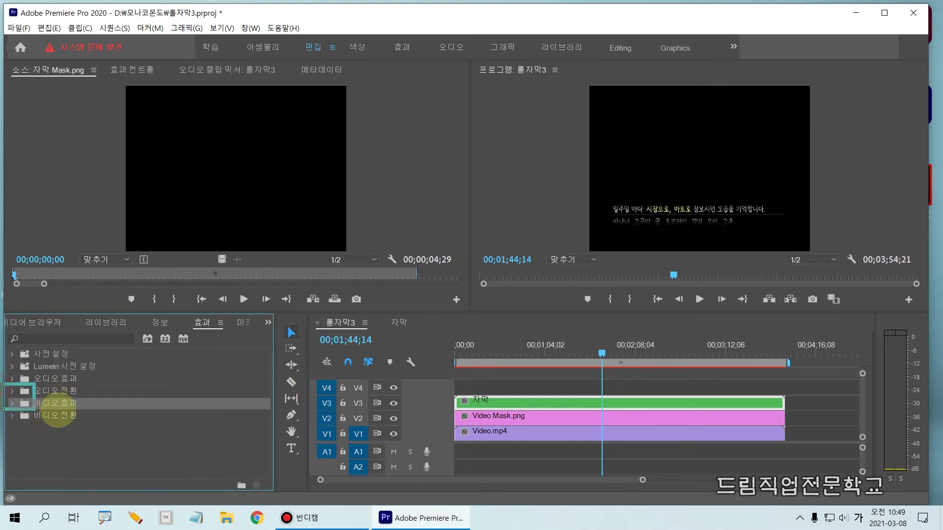
pyautogui.click(12, 403)
pyautogui.scroll(-1, 163, 395)
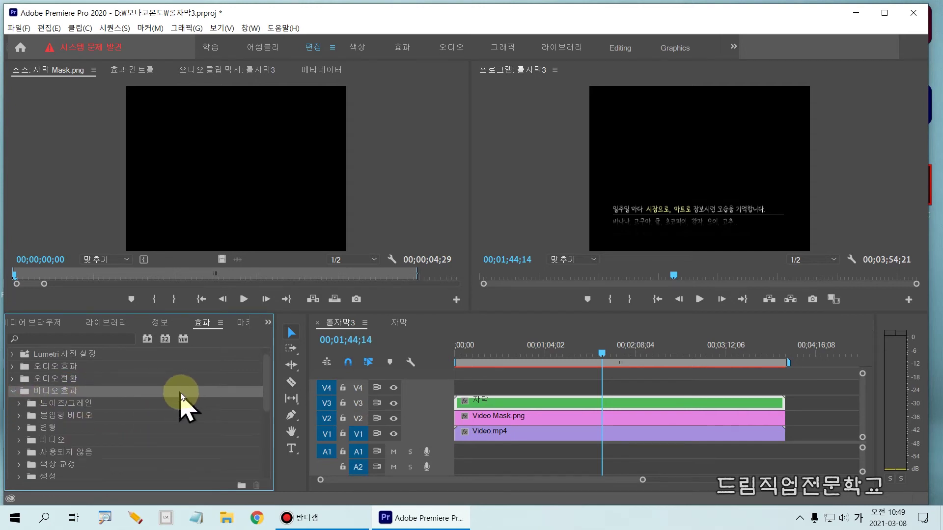
pyautogui.click(19, 431)
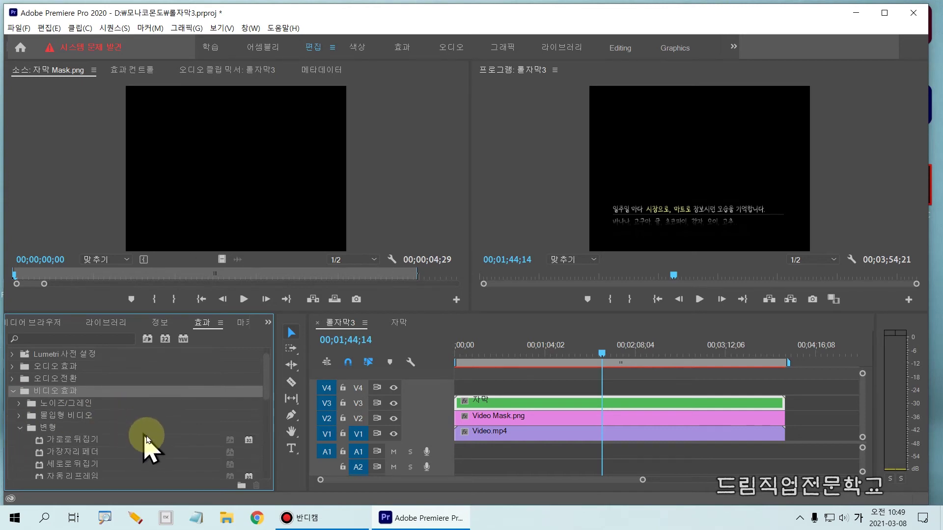
pyautogui.scroll(-1, 147, 438)
pyautogui.scroll(-1, 148, 439)
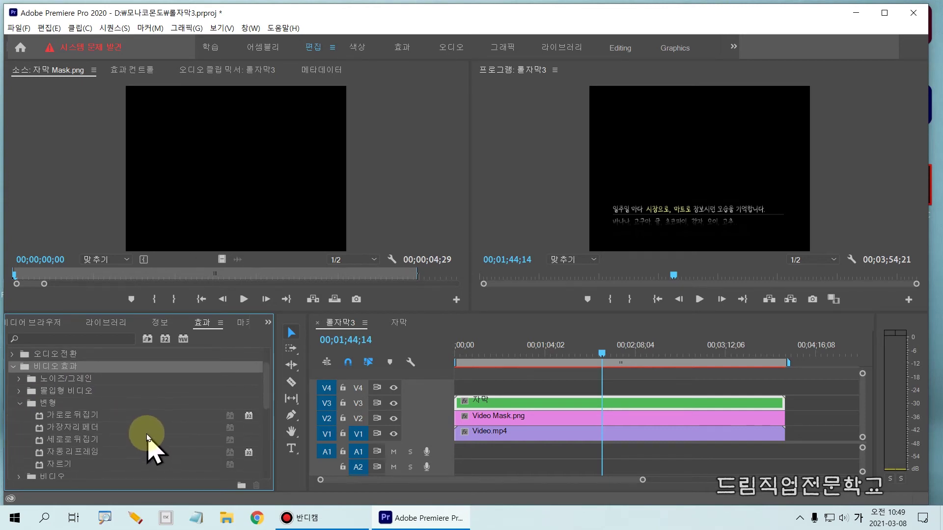
pyautogui.scroll(-1, 79, 466)
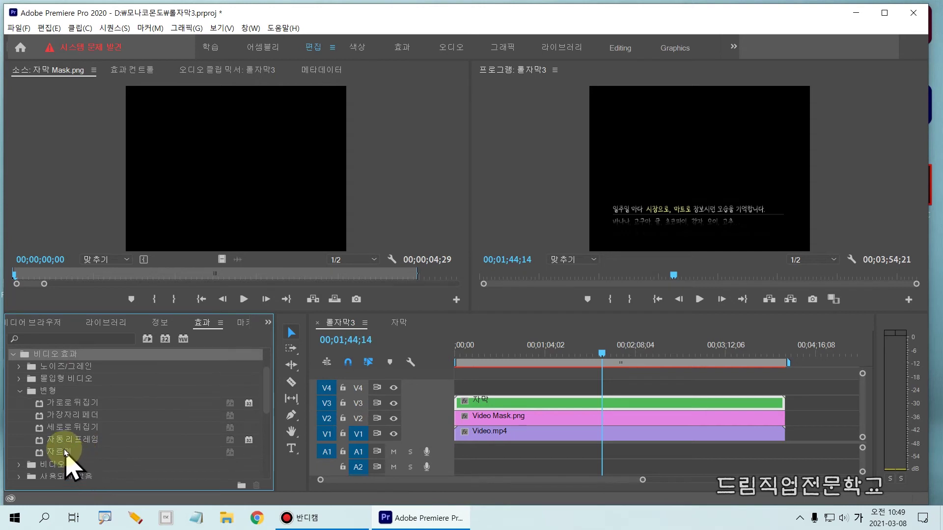
pyautogui.click(65, 450)
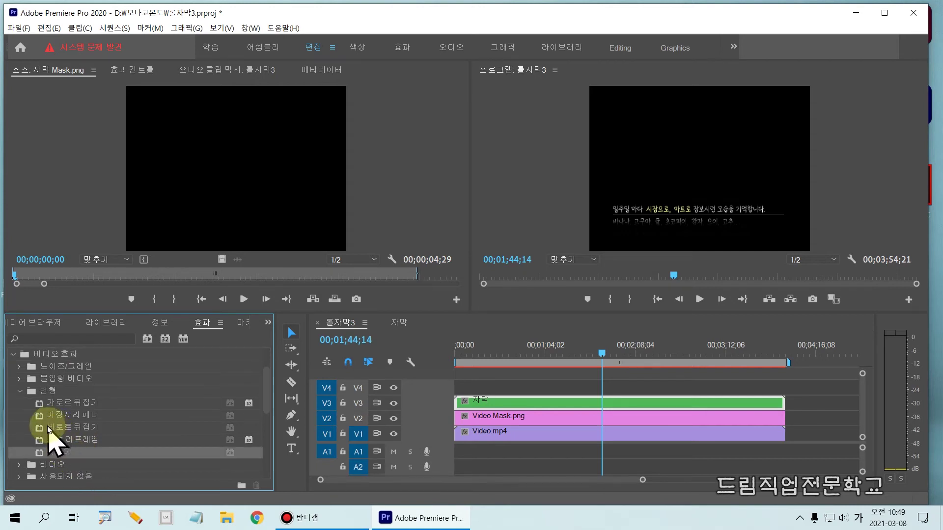
pyautogui.moveTo(1, 376); pyautogui.dragTo(75, 398)
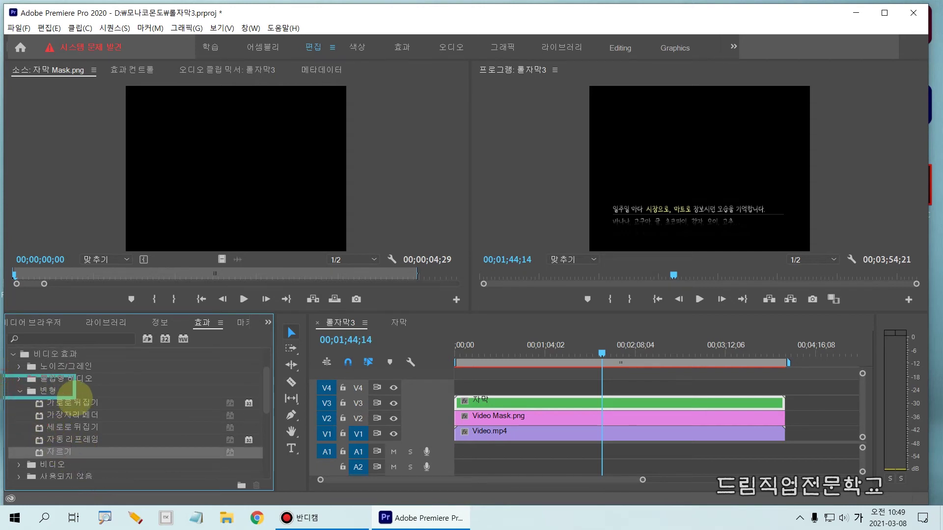
pyautogui.moveTo(25, 440); pyautogui.dragTo(99, 460)
pyautogui.press('Escape')
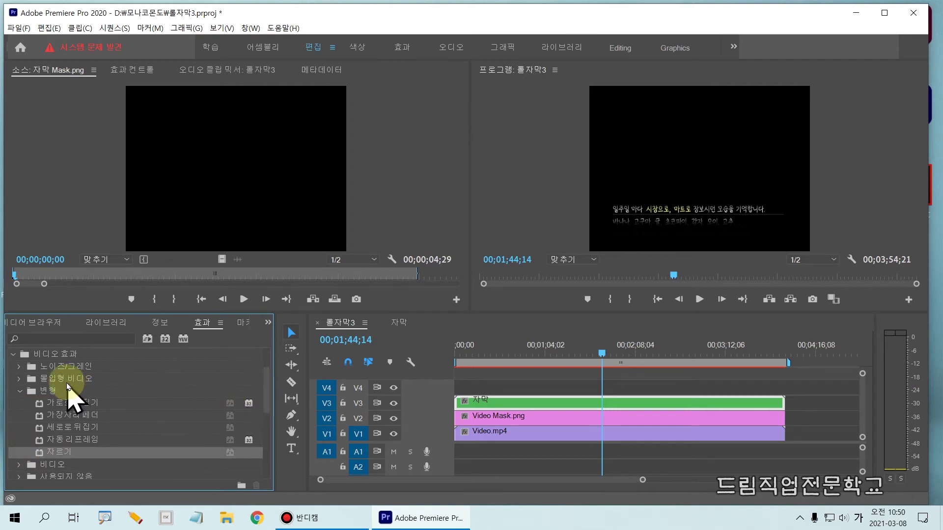
pyautogui.moveTo(2, 385); pyautogui.dragTo(82, 396)
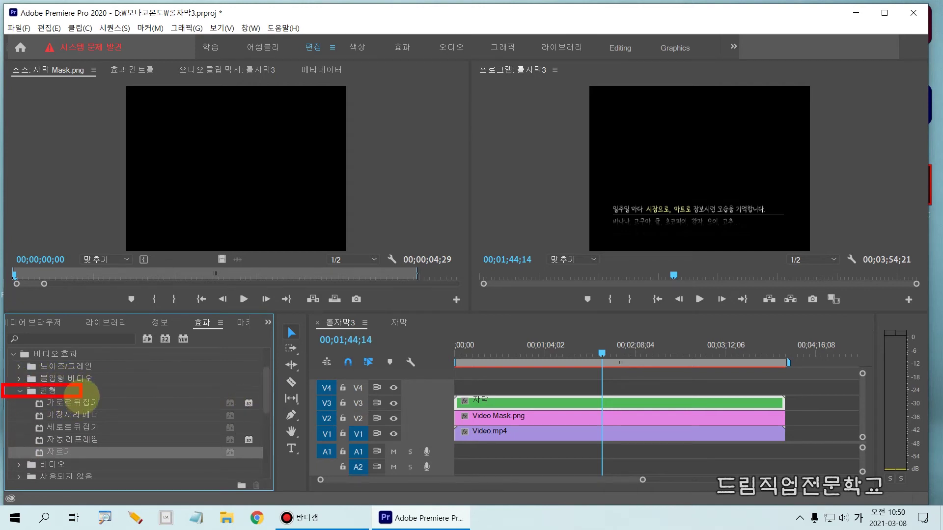
pyautogui.moveTo(22, 440); pyautogui.dragTo(97, 462)
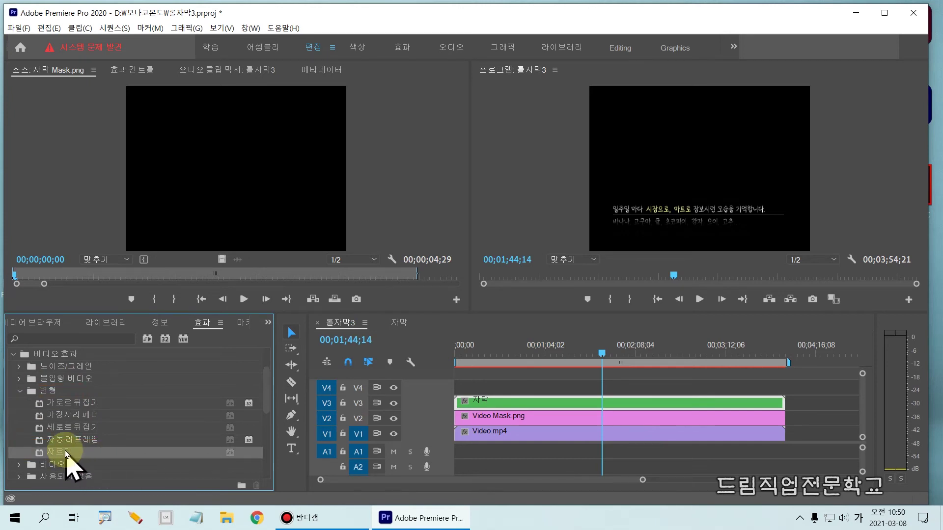
pyautogui.click(47, 392)
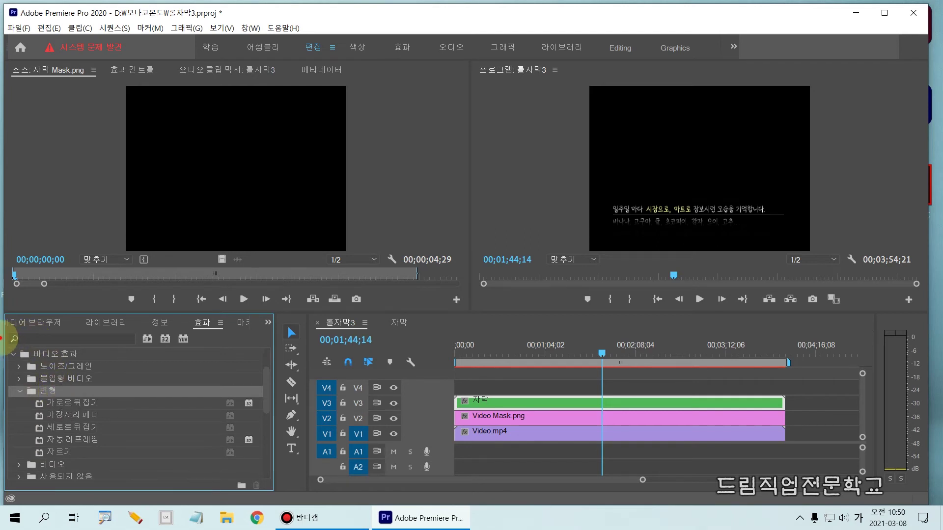
# - Apply the 자르기 effect from the 변형 group of 비디오 효과 to the nested 자막 clip on V3
pyautogui.moveTo(5, 339); pyautogui.dragTo(95, 358)
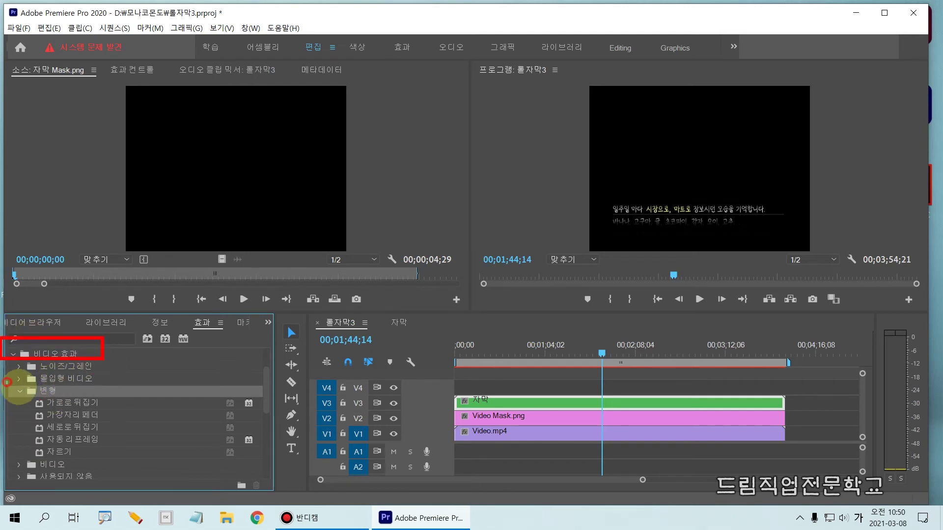
pyautogui.moveTo(7, 382); pyautogui.dragTo(62, 397)
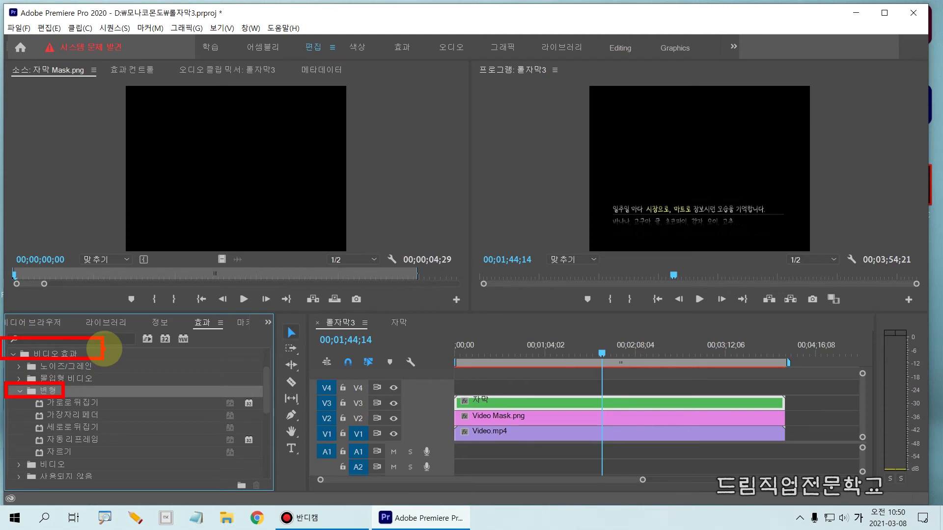
pyautogui.moveTo(265, 388)
pyautogui.mouseDown()
pyautogui.moveTo(265, 366)
pyautogui.moveTo(267, 373)
pyautogui.mouseUp()
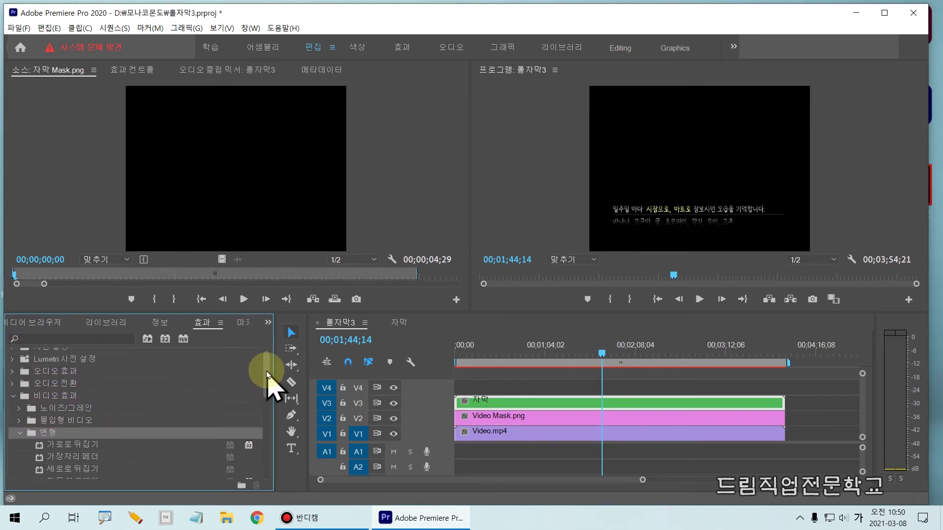
pyautogui.moveTo(5, 381); pyautogui.dragTo(99, 404)
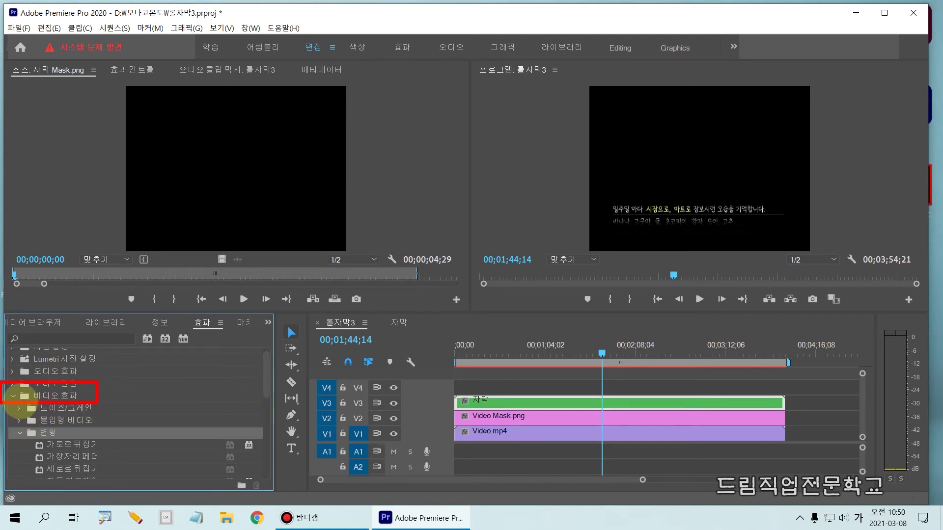
pyautogui.moveTo(11, 426); pyautogui.dragTo(71, 440)
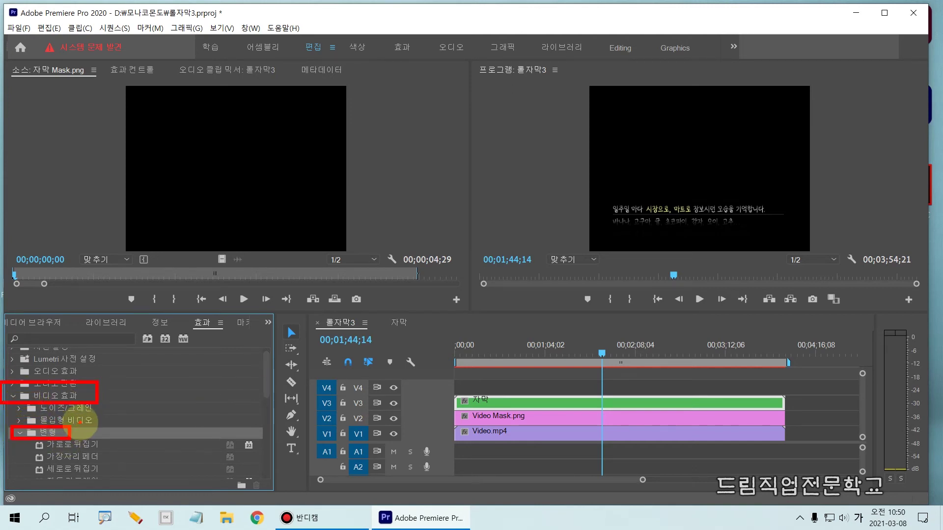
pyautogui.moveTo(267, 366); pyautogui.dragTo(273, 411)
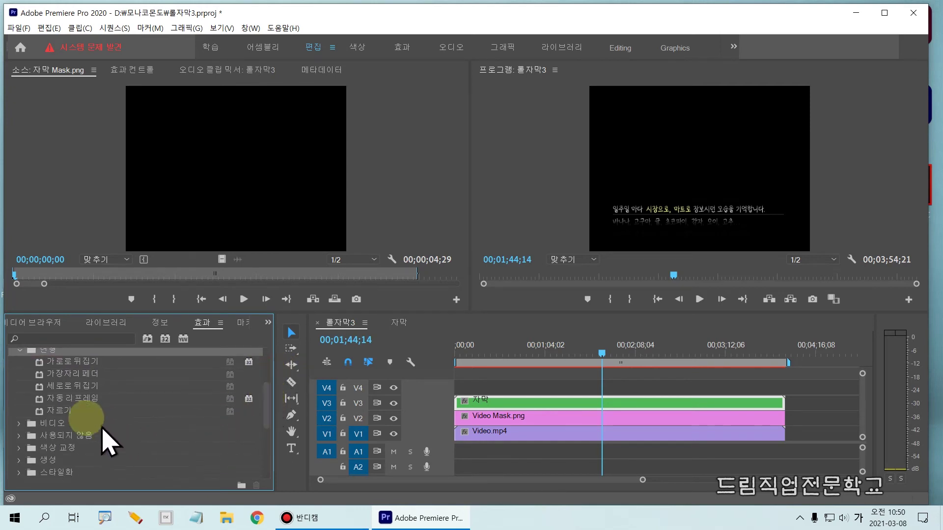
pyautogui.moveTo(6, 401); pyautogui.dragTo(97, 418)
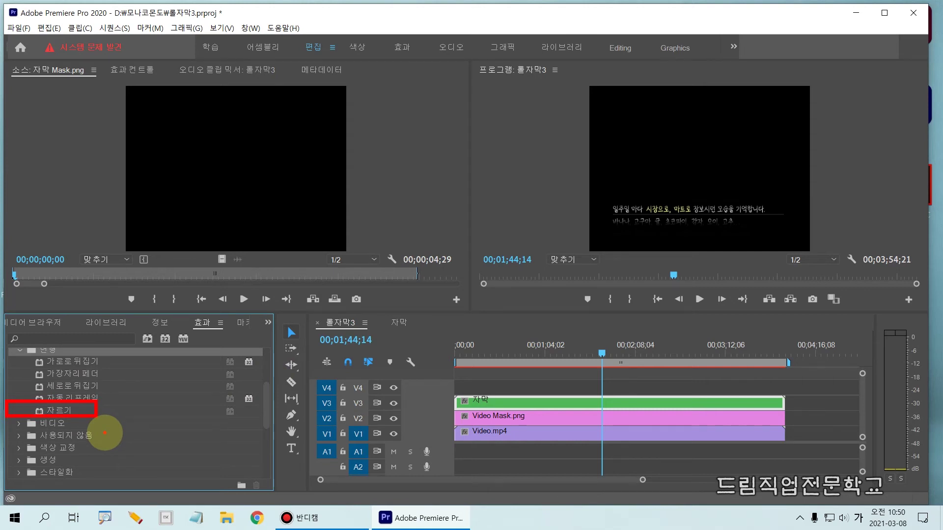
pyautogui.moveTo(518, 393)
pyautogui.mouseDown()
pyautogui.moveTo(169, 424)
pyautogui.moveTo(84, 413)
pyautogui.moveTo(93, 405)
pyautogui.moveTo(258, 412)
pyautogui.moveTo(488, 391)
pyautogui.moveTo(481, 381)
pyautogui.moveTo(465, 396)
pyautogui.moveTo(465, 373)
pyautogui.mouseUp()
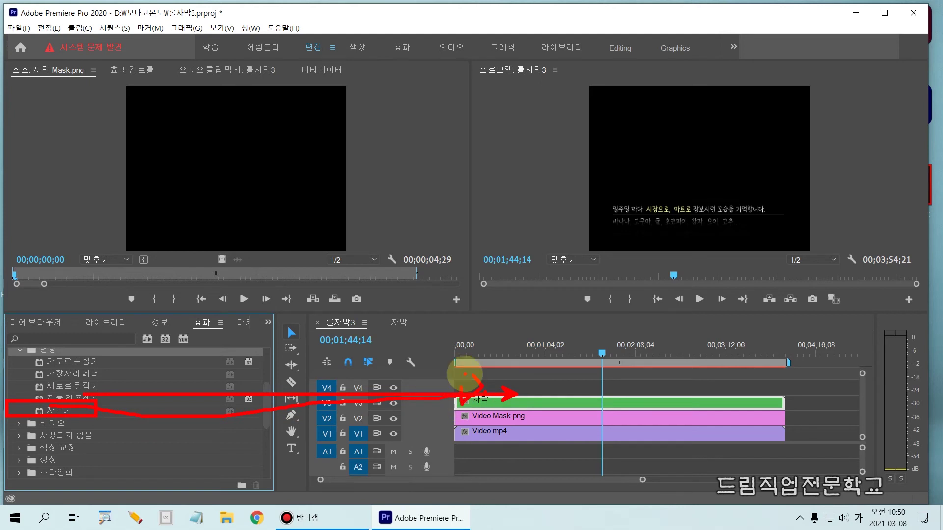
pyautogui.click(56, 413)
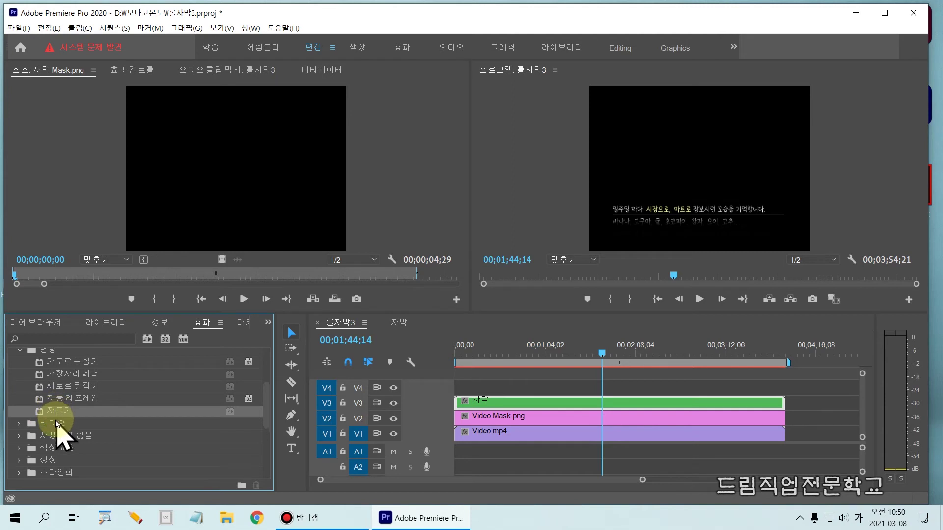
pyautogui.moveTo(52, 414); pyautogui.dragTo(500, 407)
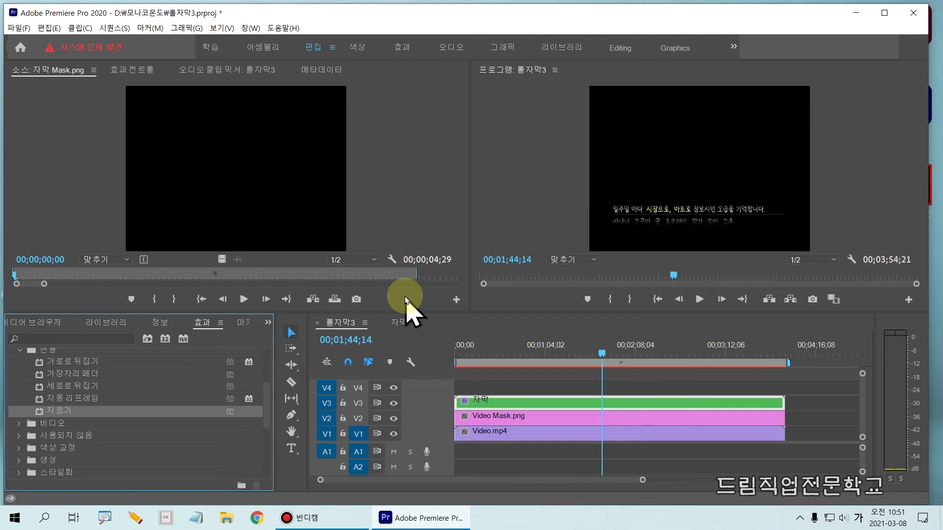
# - Open the effect controls of the nested 자막 clip and bring its 자르기 properties into view
pyautogui.click(103, 54)
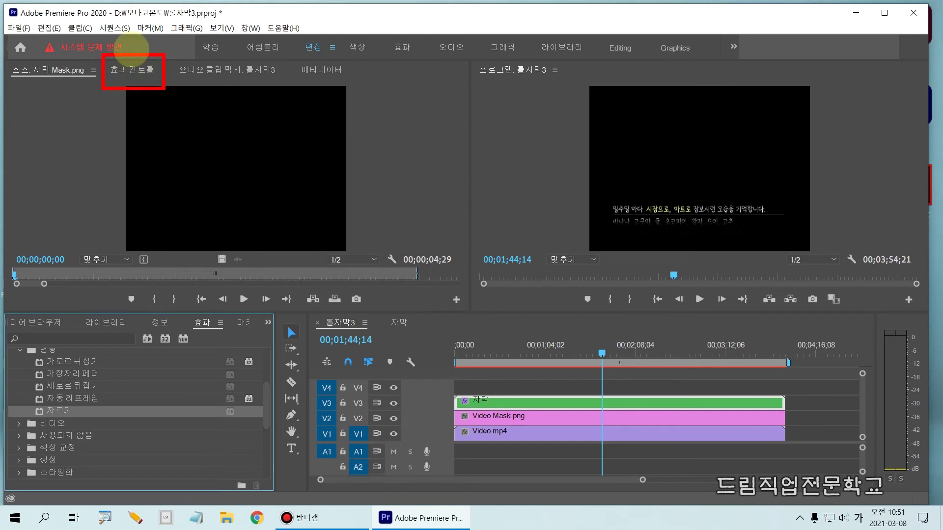
pyautogui.click(127, 73)
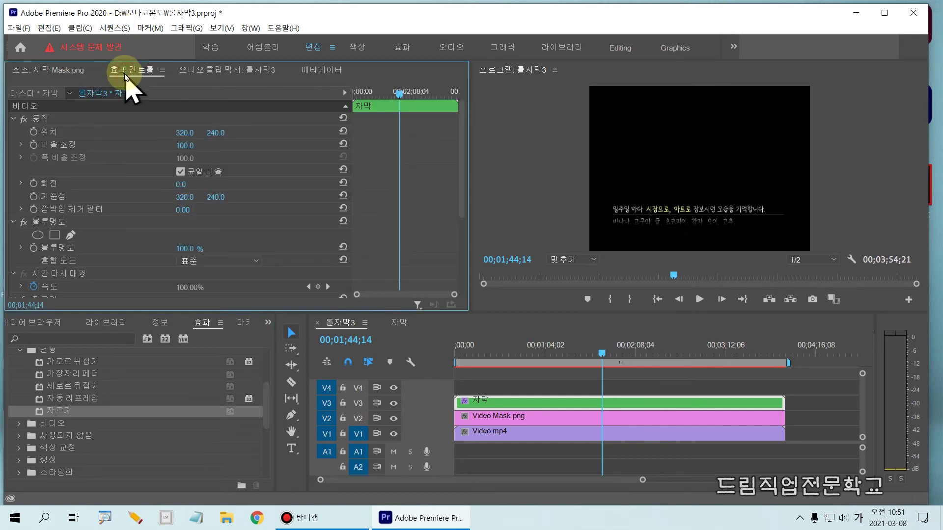
pyautogui.click(460, 200)
pyautogui.moveTo(460, 199); pyautogui.dragTo(454, 236)
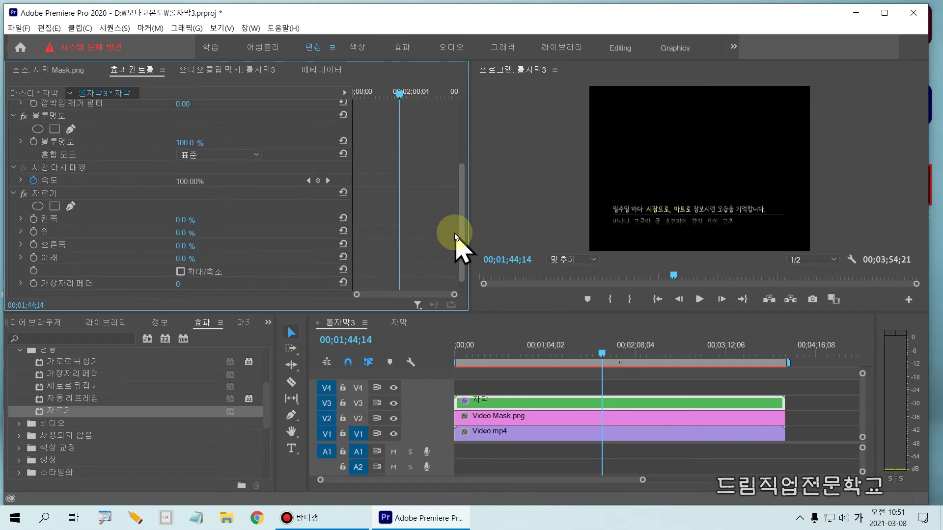
pyautogui.moveTo(5, 184); pyautogui.dragTo(135, 296)
pyautogui.moveTo(199, 297); pyautogui.dragTo(462, 296)
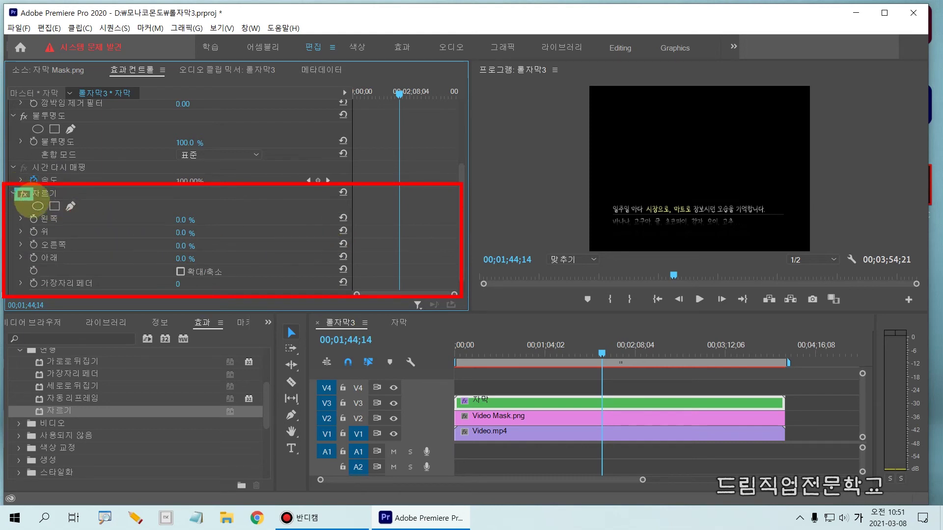
pyautogui.moveTo(28, 201); pyautogui.dragTo(31, 202)
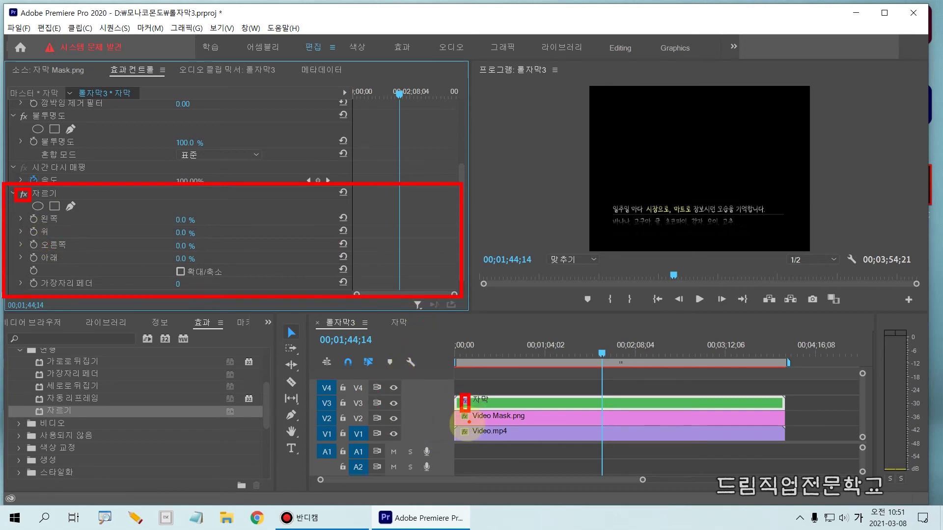
pyautogui.moveTo(458, 414); pyautogui.dragTo(469, 441)
pyautogui.press('Escape')
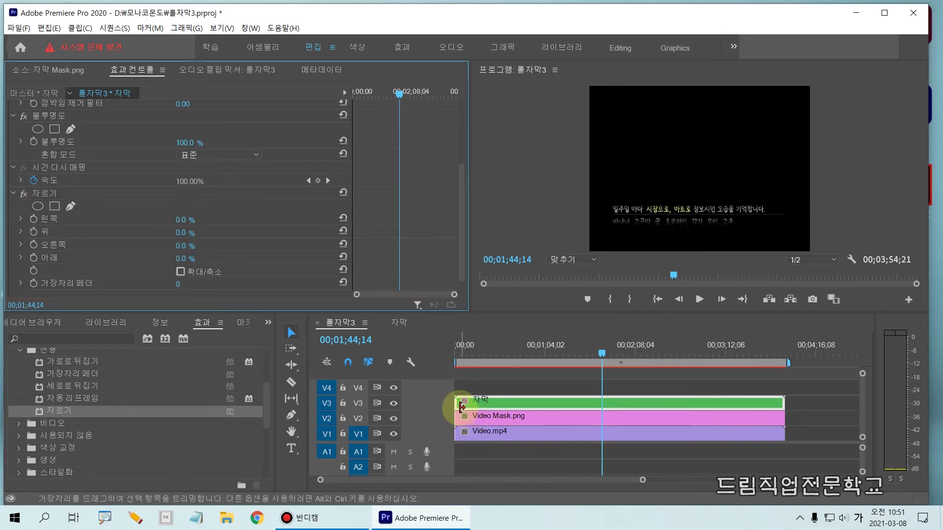
# - Check the effects listed under the fx badge of the nested 자막 clip on V3
pyautogui.click(465, 402)
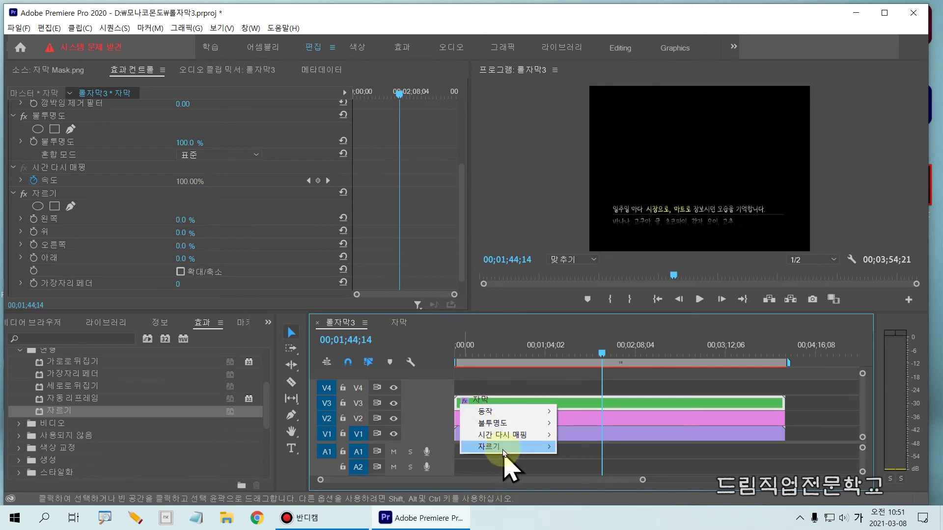
pyautogui.click(510, 411)
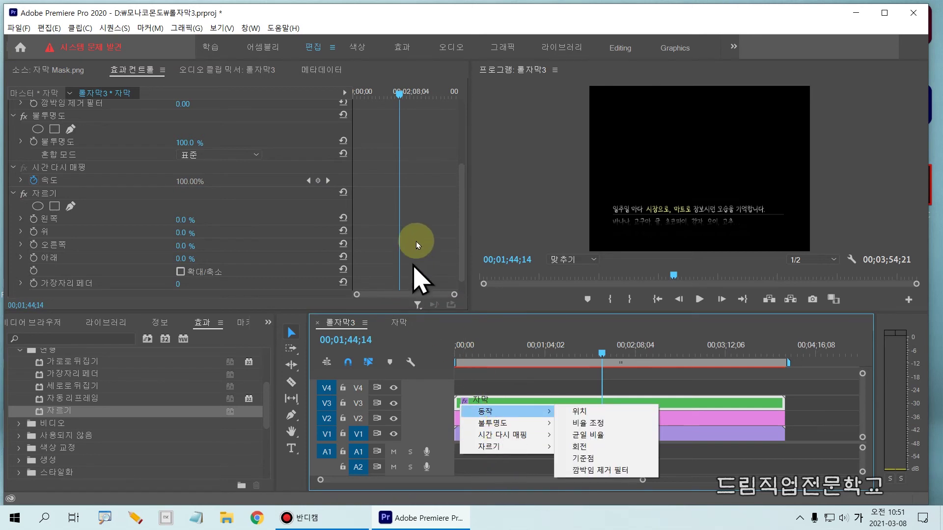
pyautogui.click(493, 220)
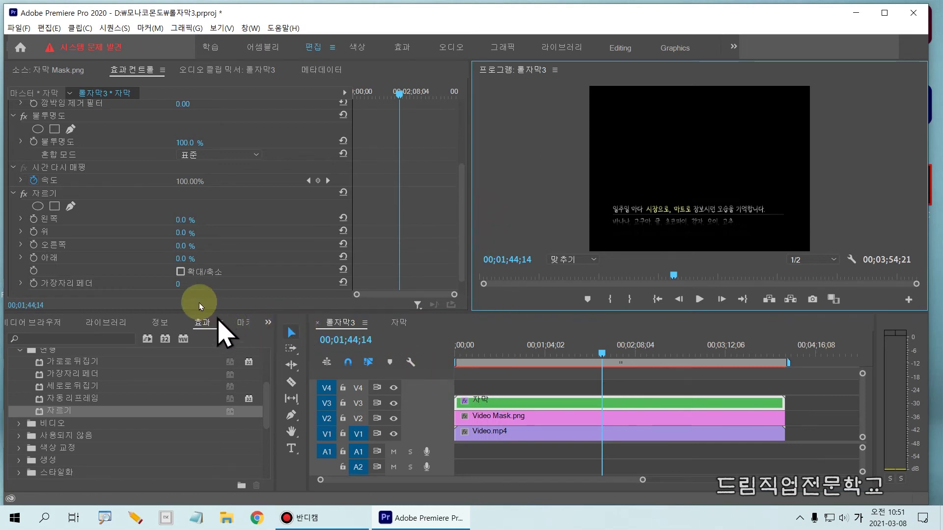
# - Select the 자르기 effect to show its crop frame and go through its 왼쪽, 위, 오른쪽 and 아래 properties
pyautogui.moveTo(4, 181); pyautogui.dragTo(214, 253)
pyautogui.moveTo(269, 264); pyautogui.dragTo(417, 304)
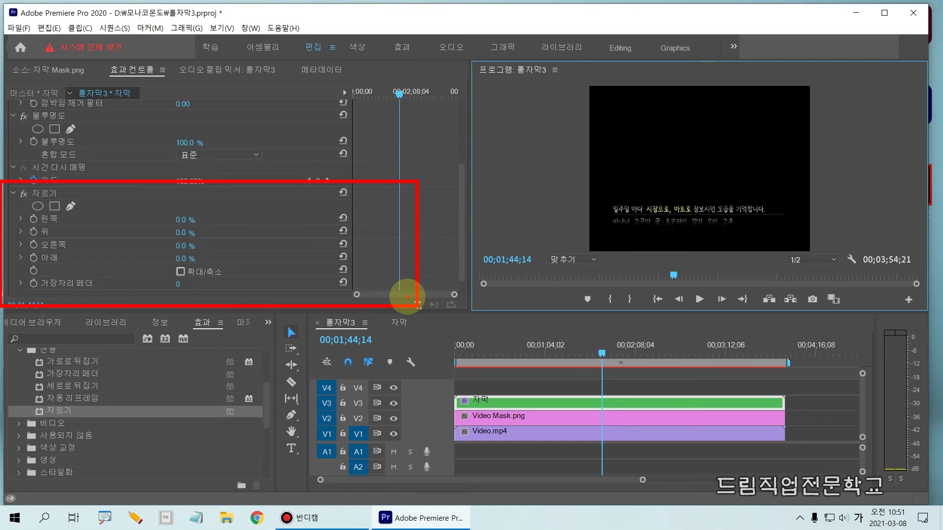
pyautogui.press('Escape')
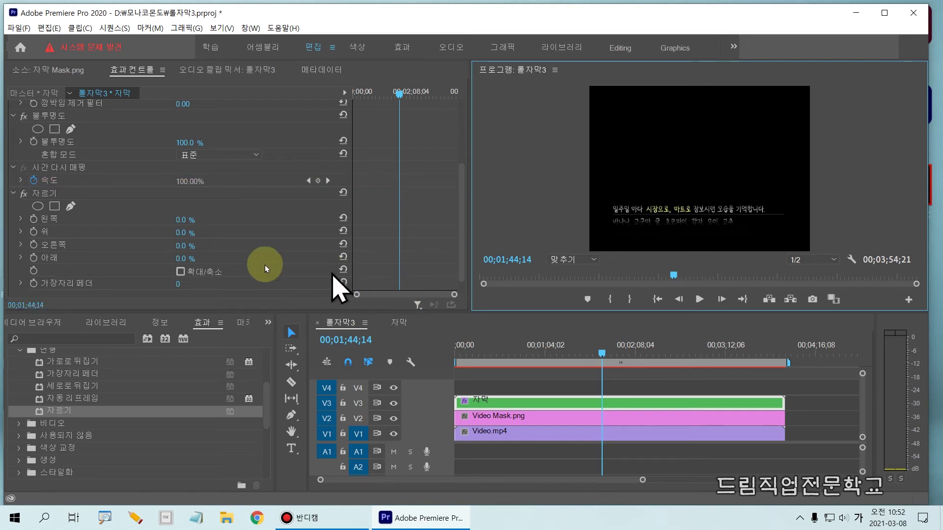
pyautogui.click(54, 196)
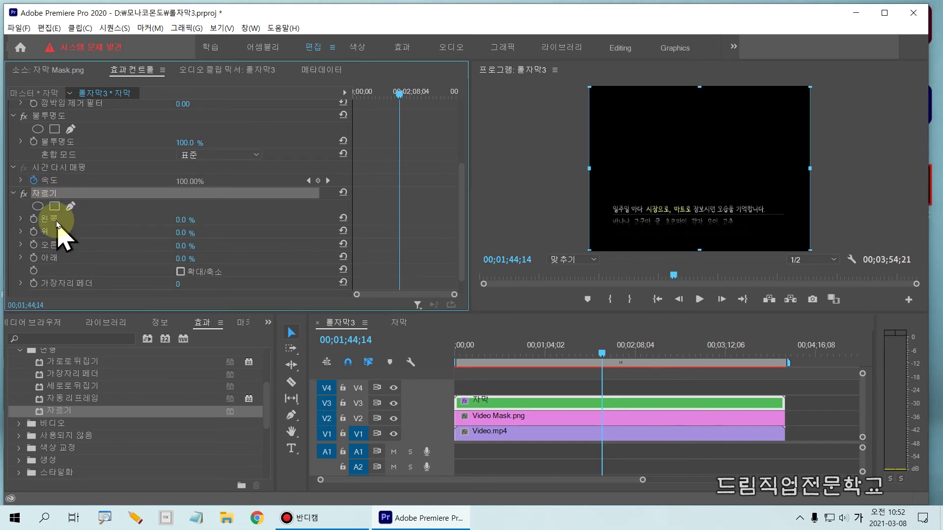
pyautogui.click(59, 220)
pyautogui.click(58, 232)
pyautogui.click(58, 246)
pyautogui.click(57, 259)
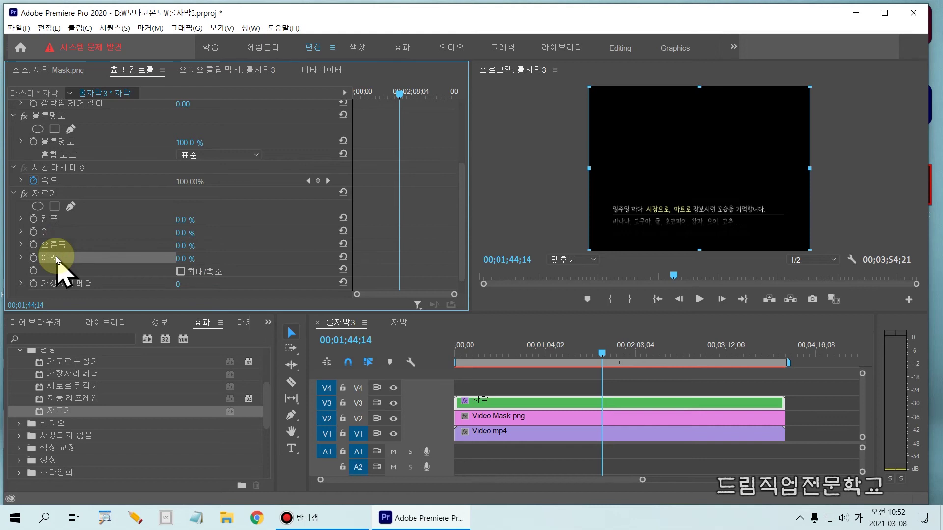
pyautogui.moveTo(578, 82)
pyautogui.mouseDown()
pyautogui.moveTo(783, 248)
pyautogui.moveTo(817, 251)
pyautogui.mouseUp()
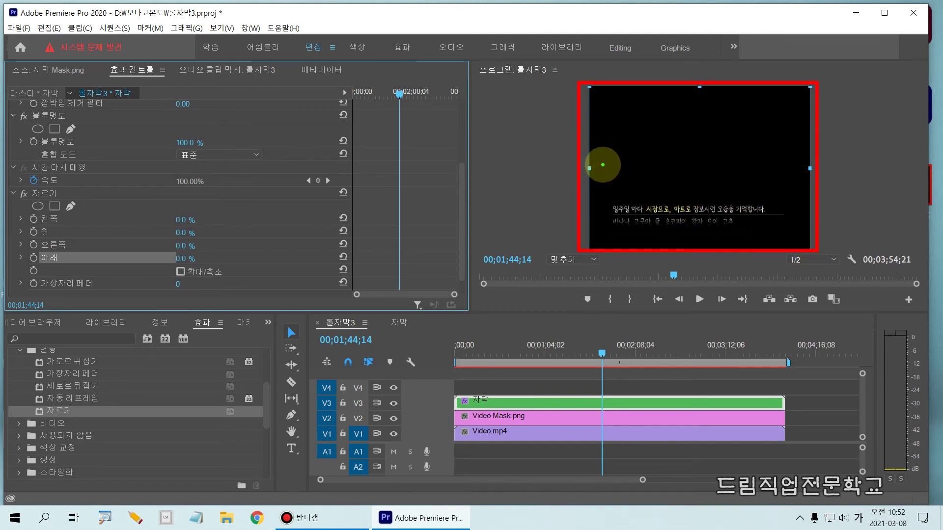
pyautogui.moveTo(587, 86); pyautogui.dragTo(658, 259)
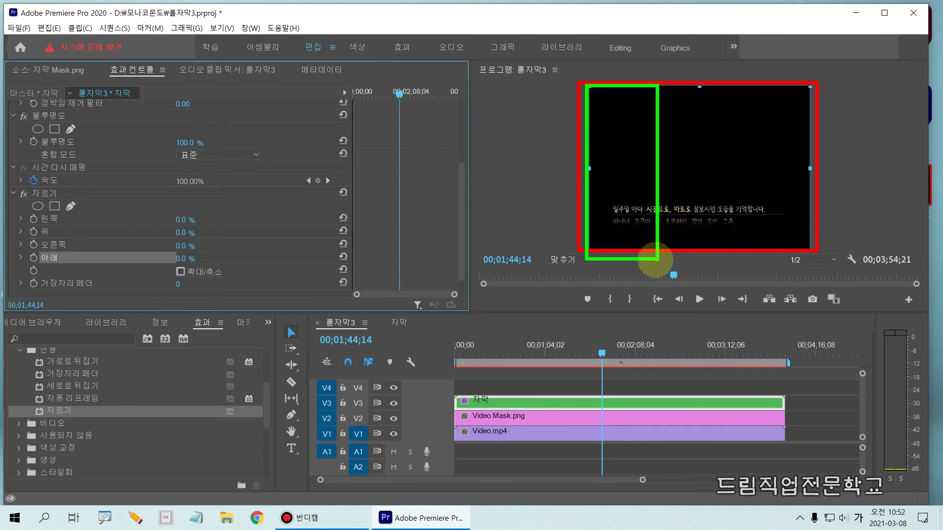
pyautogui.moveTo(595, 157)
pyautogui.mouseDown()
pyautogui.moveTo(657, 157)
pyautogui.moveTo(644, 146)
pyautogui.moveTo(640, 173)
pyautogui.mouseUp()
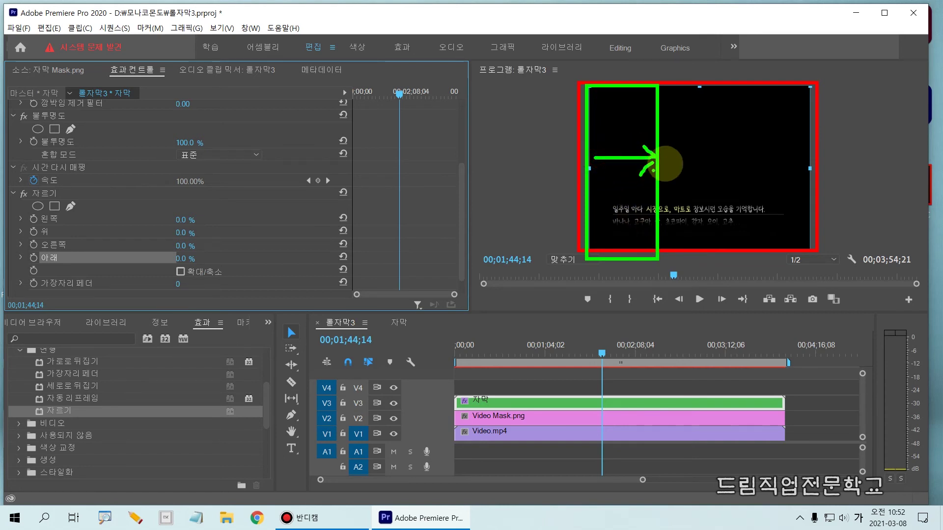
pyautogui.moveTo(735, 91); pyautogui.dragTo(818, 245)
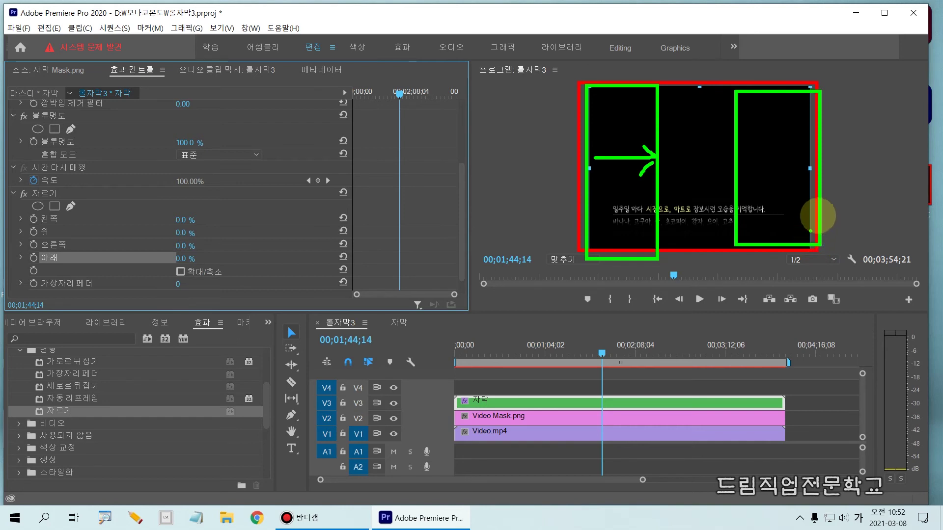
pyautogui.moveTo(743, 165); pyautogui.dragTo(813, 165)
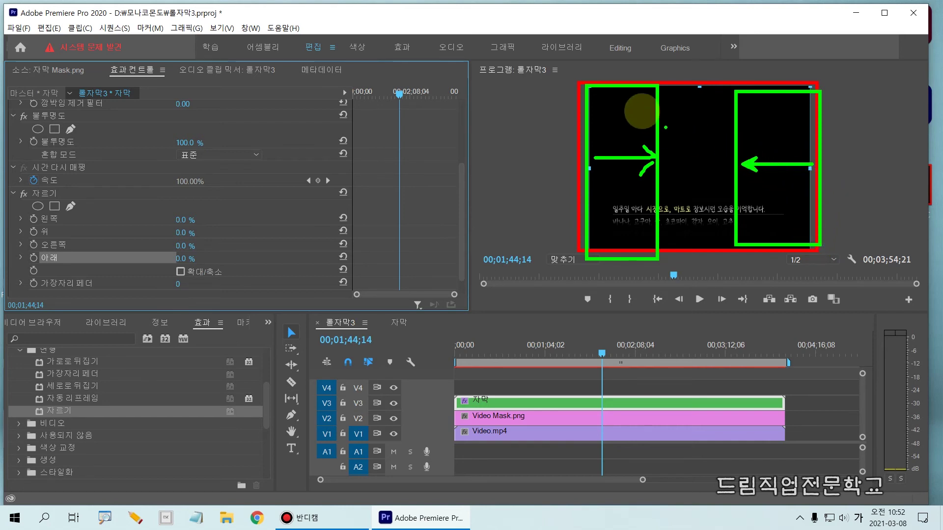
pyautogui.moveTo(580, 75); pyautogui.dragTo(818, 122)
pyautogui.moveTo(702, 120); pyautogui.dragTo(701, 63)
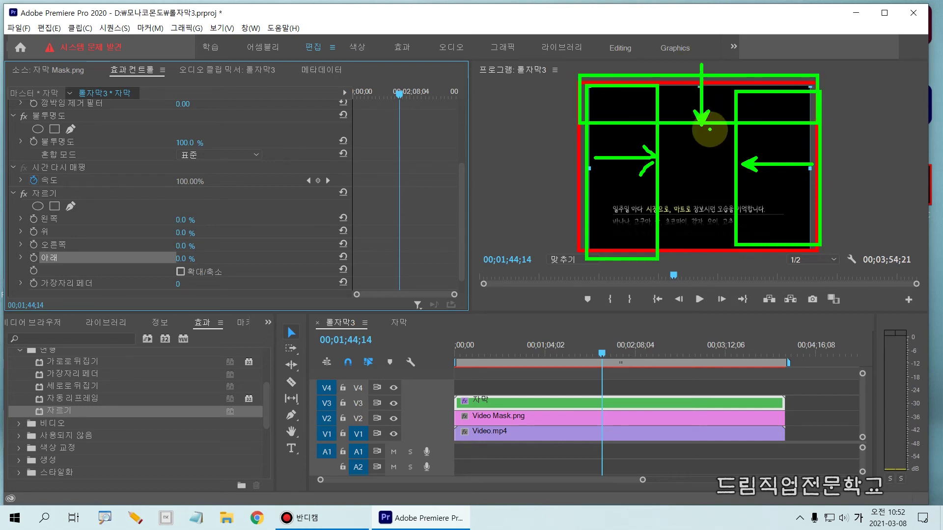
pyautogui.moveTo(571, 215); pyautogui.dragTo(798, 237)
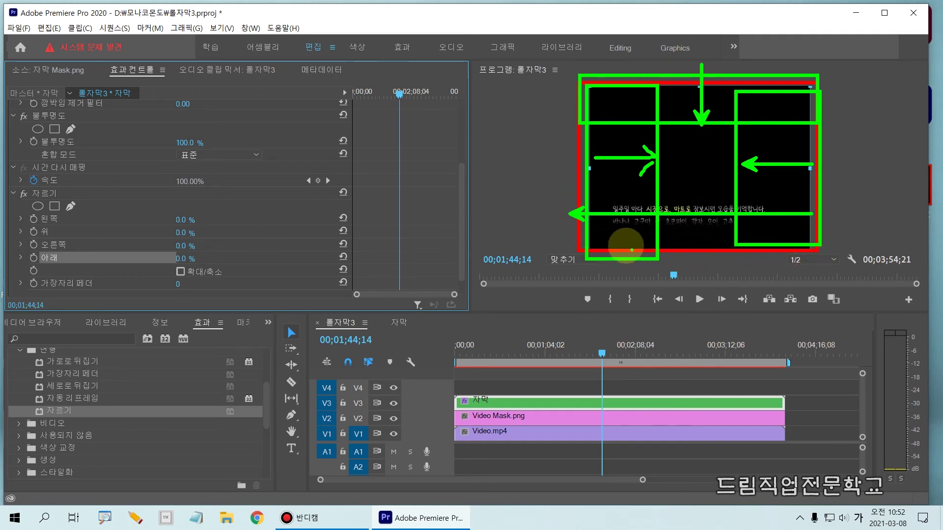
pyautogui.moveTo(569, 208); pyautogui.dragTo(816, 255)
pyautogui.moveTo(692, 213)
pyautogui.mouseDown()
pyautogui.moveTo(693, 270)
pyautogui.moveTo(711, 216)
pyautogui.mouseUp()
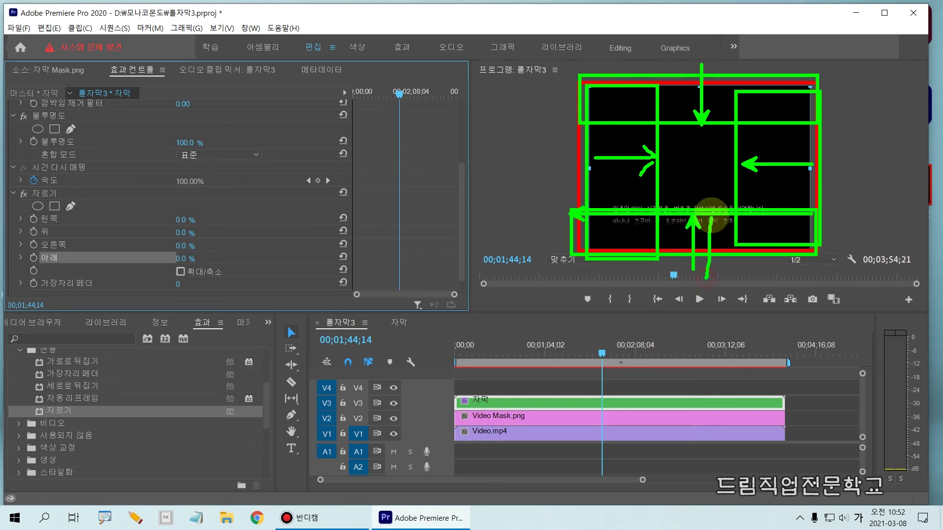
pyautogui.moveTo(671, 62)
pyautogui.mouseDown()
pyautogui.moveTo(674, 127)
pyautogui.moveTo(666, 119)
pyautogui.moveTo(683, 110)
pyautogui.mouseUp()
pyautogui.press('Escape')
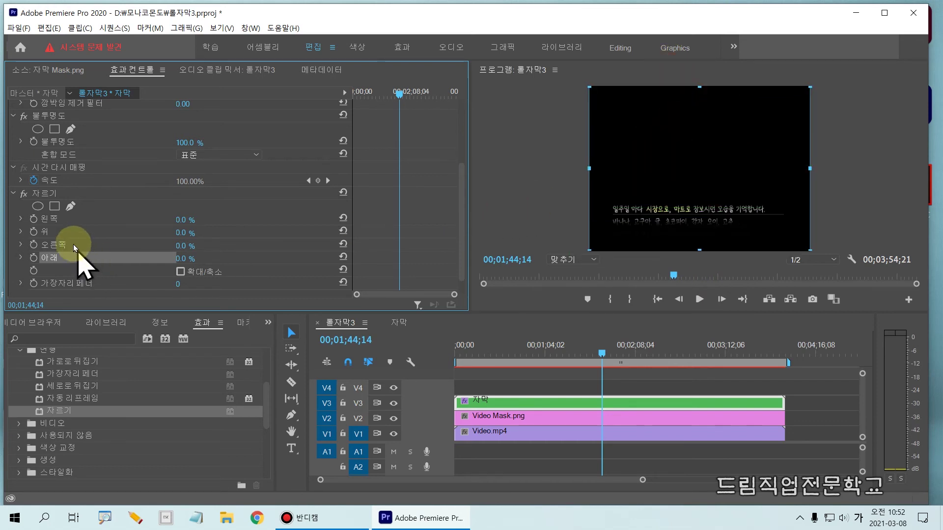
# - Set the 왼쪽 crop value of the 자막 clip's 자르기 effect to 45.0 %
pyautogui.click(55, 242)
pyautogui.click(54, 217)
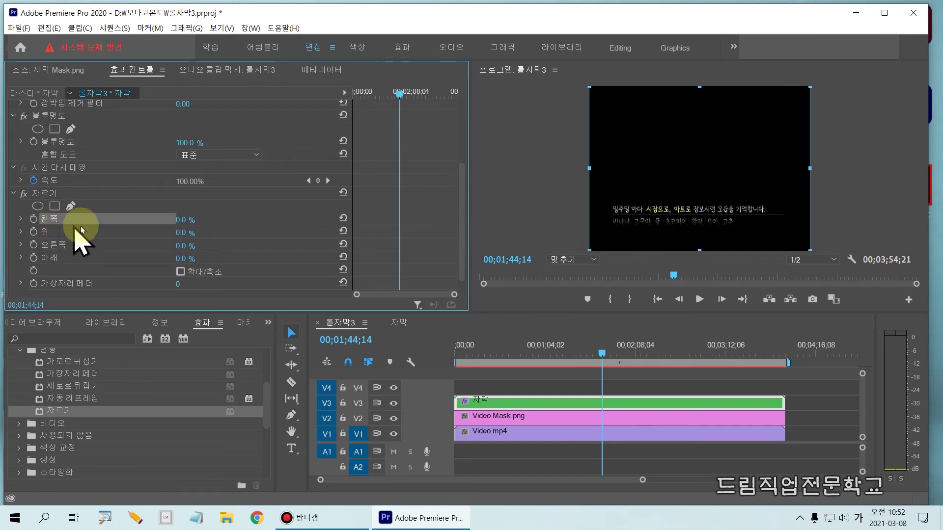
pyautogui.moveTo(191, 220); pyautogui.dragTo(217, 228)
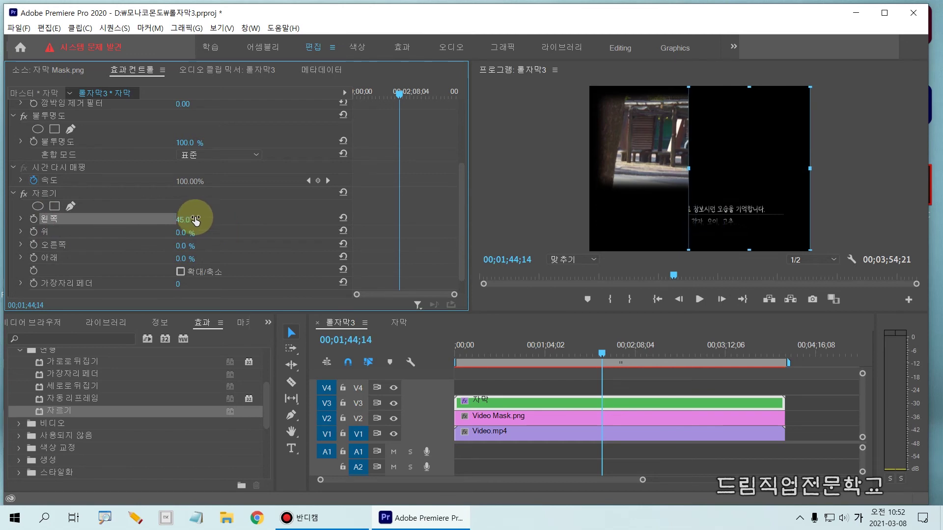
pyautogui.moveTo(586, 85)
pyautogui.mouseDown()
pyautogui.moveTo(610, 167)
pyautogui.moveTo(688, 253)
pyautogui.mouseUp()
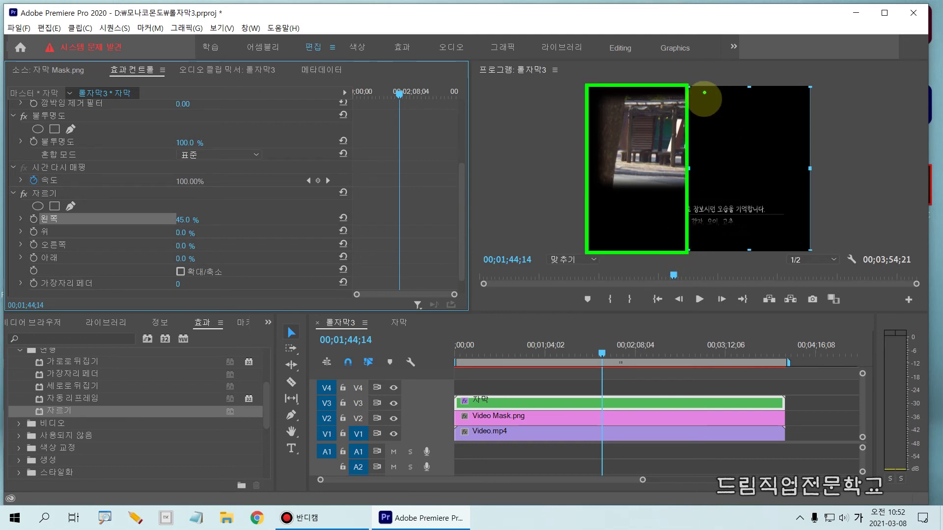
# - Reset the 왼쪽 crop value of the 자막 clip's 자르기 effect to 0.0 %
pyautogui.moveTo(694, 86); pyautogui.dragTo(811, 249)
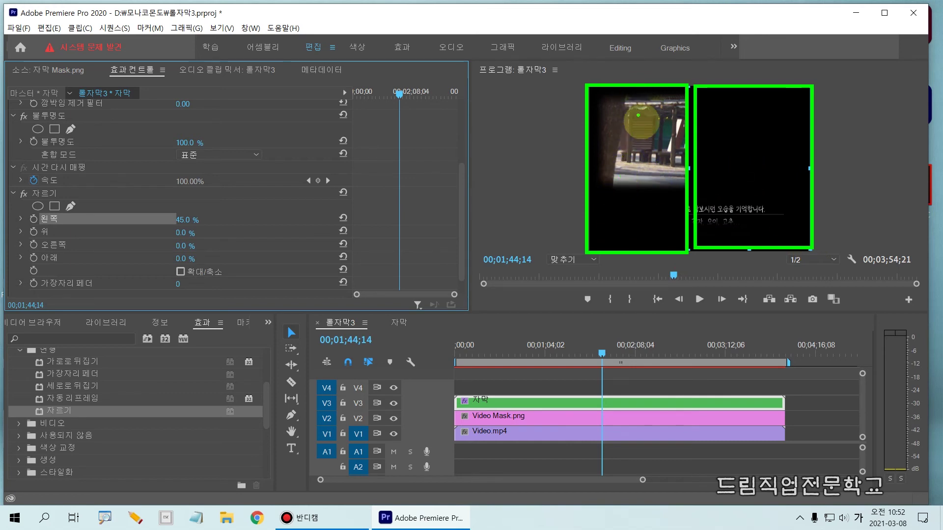
pyautogui.moveTo(603, 146)
pyautogui.mouseDown()
pyautogui.moveTo(707, 137)
pyautogui.moveTo(685, 129)
pyautogui.moveTo(710, 137)
pyautogui.moveTo(693, 171)
pyautogui.mouseUp()
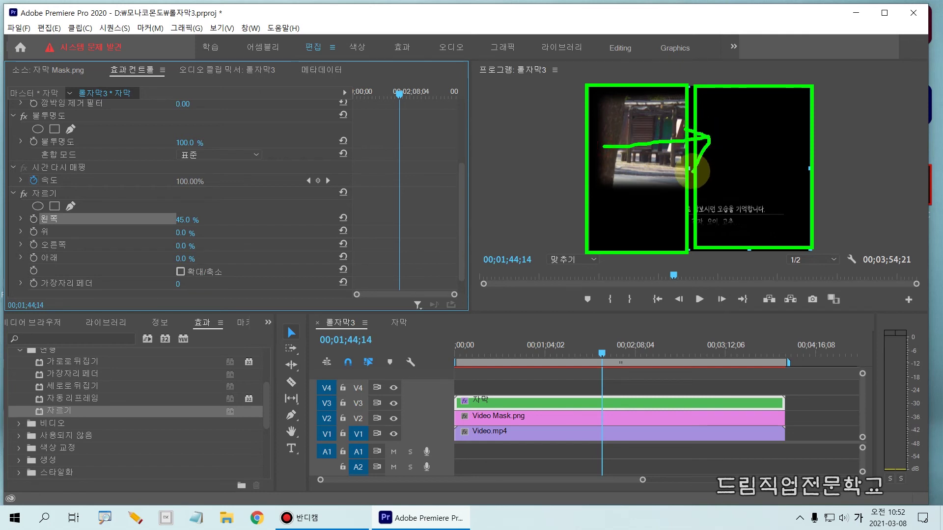
pyautogui.moveTo(185, 219); pyautogui.dragTo(114, 225)
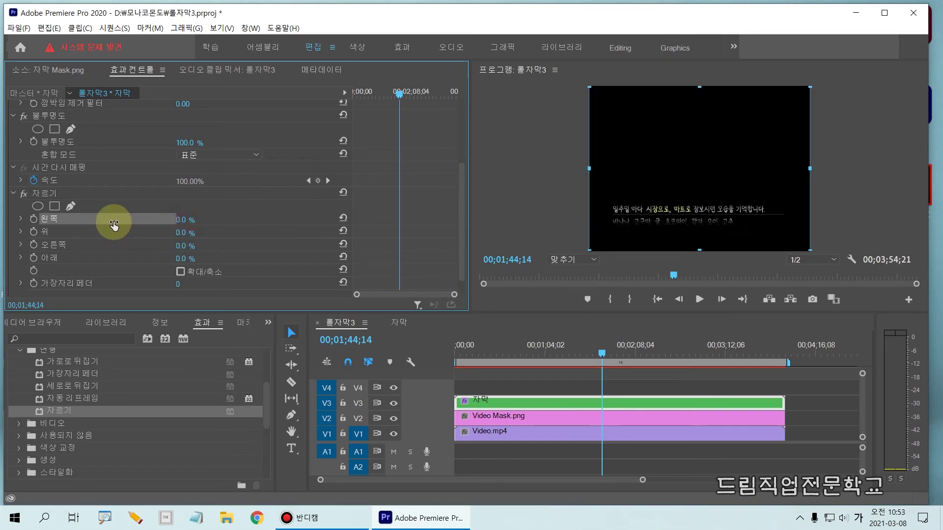
pyautogui.moveTo(578, 85); pyautogui.dragTo(810, 255)
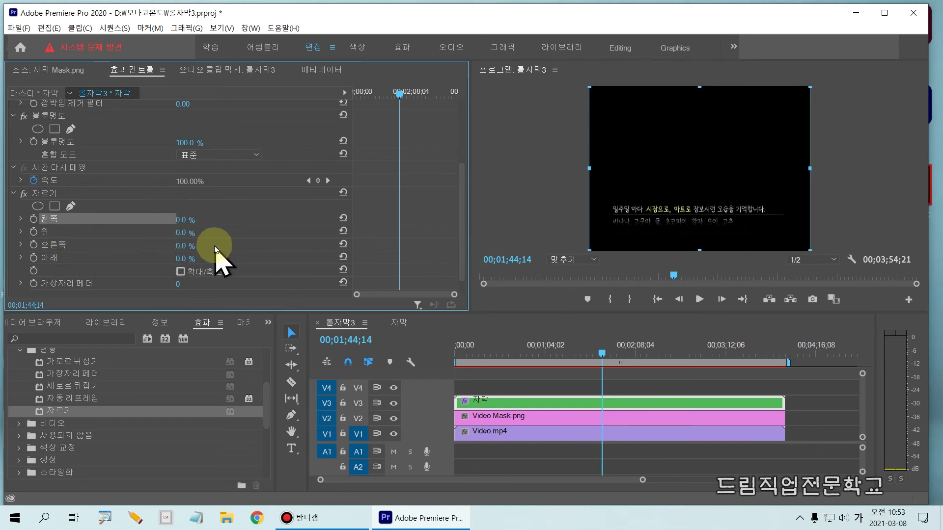
# - Try a 9.0 % 오른쪽 crop on the 자막 clip and return the value to 0.0 %
pyautogui.moveTo(182, 251); pyautogui.dragTo(325, 253)
pyautogui.click(748, 231)
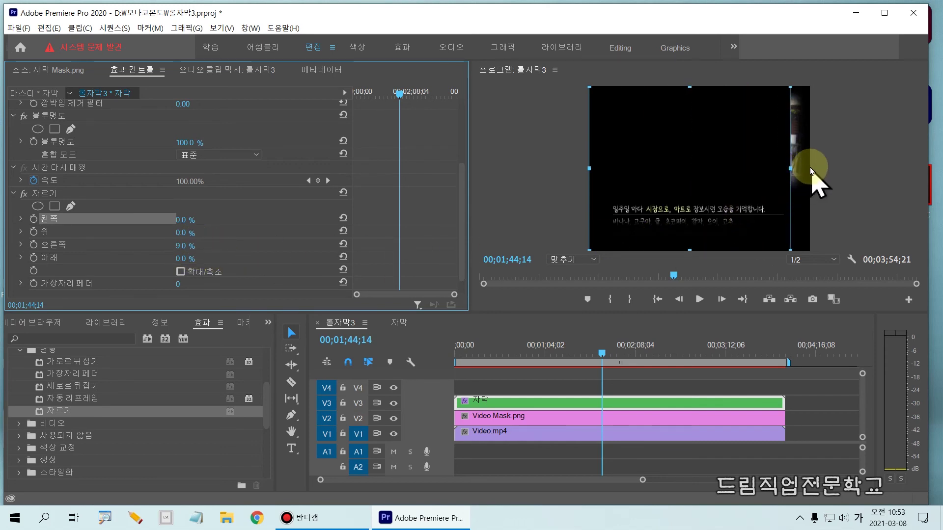
pyautogui.click(791, 167)
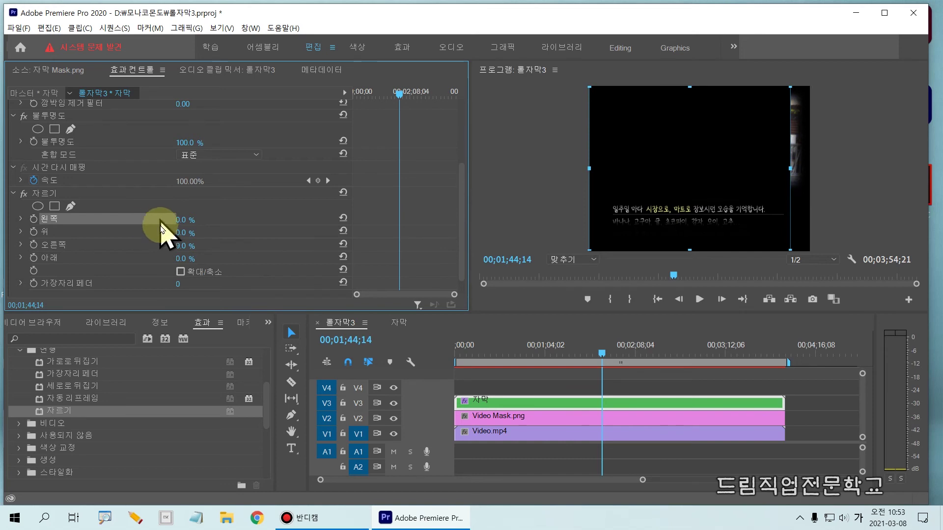
pyautogui.click(181, 246)
pyautogui.write('0')
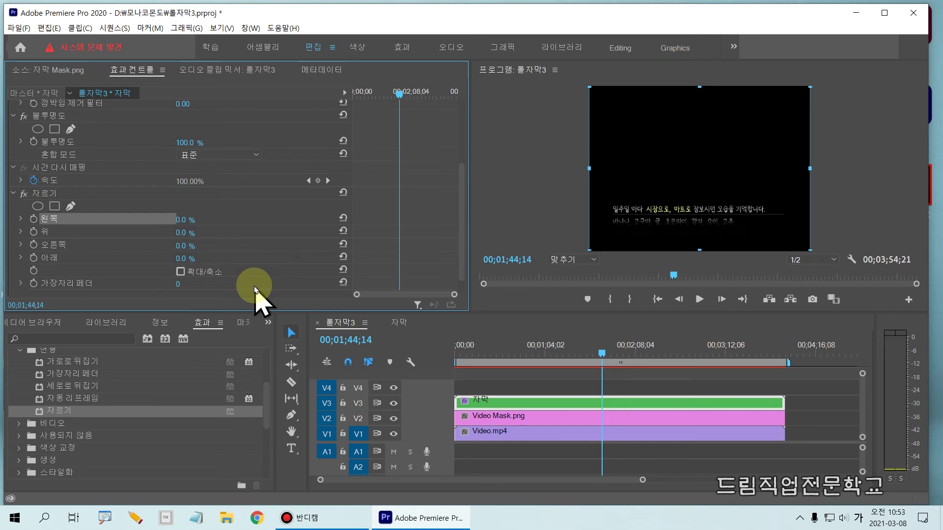
# - Set the 위 crop value of the 자막 clip's 자르기 effect to 65.0 %, keeping only the caption area below the video
pyautogui.click(43, 233)
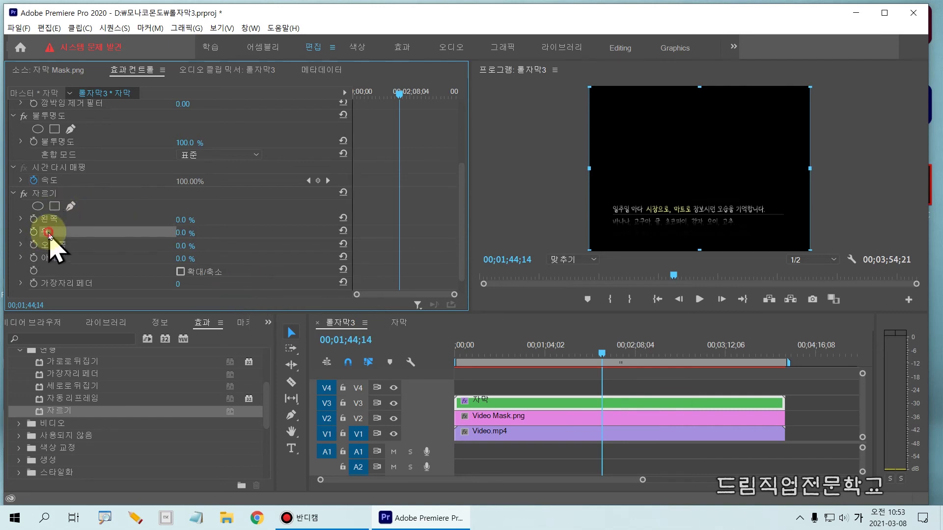
pyautogui.moveTo(179, 235); pyautogui.dragTo(231, 240)
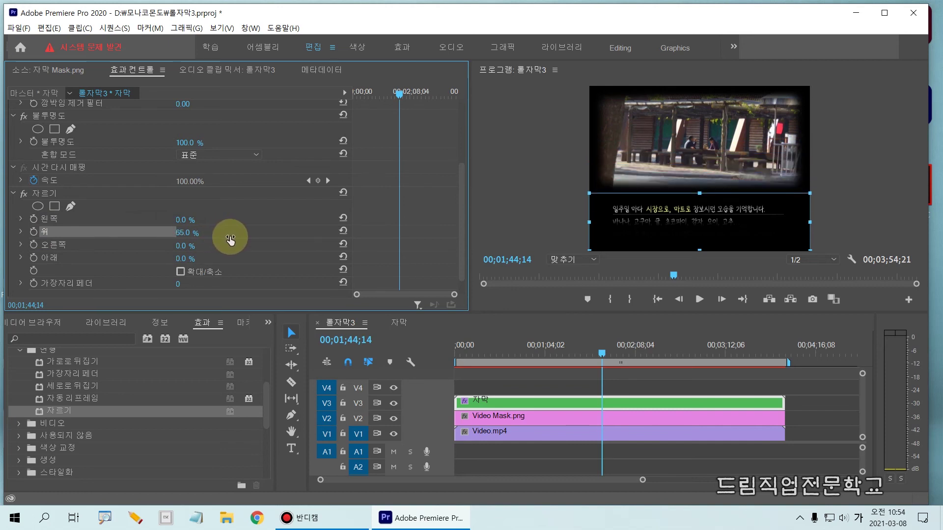
pyautogui.moveTo(230, 239); pyautogui.dragTo(185, 231)
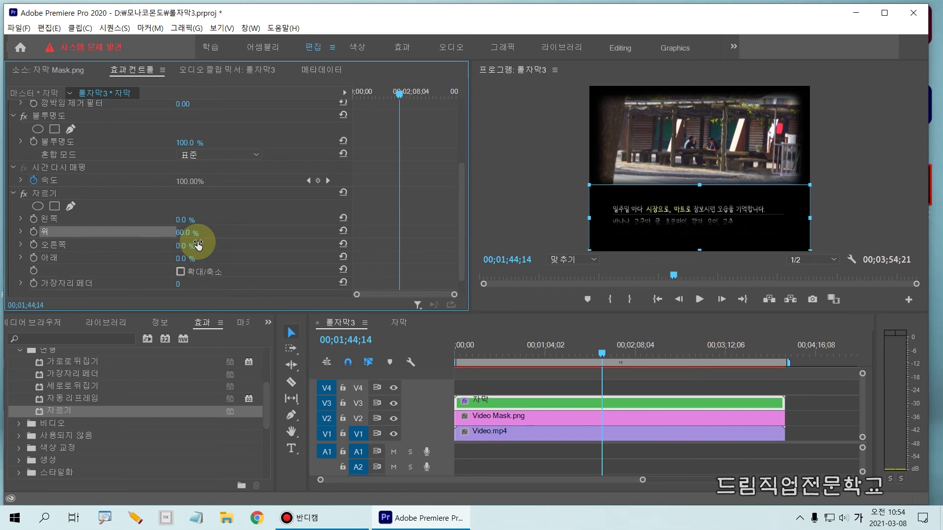
pyautogui.click(184, 233)
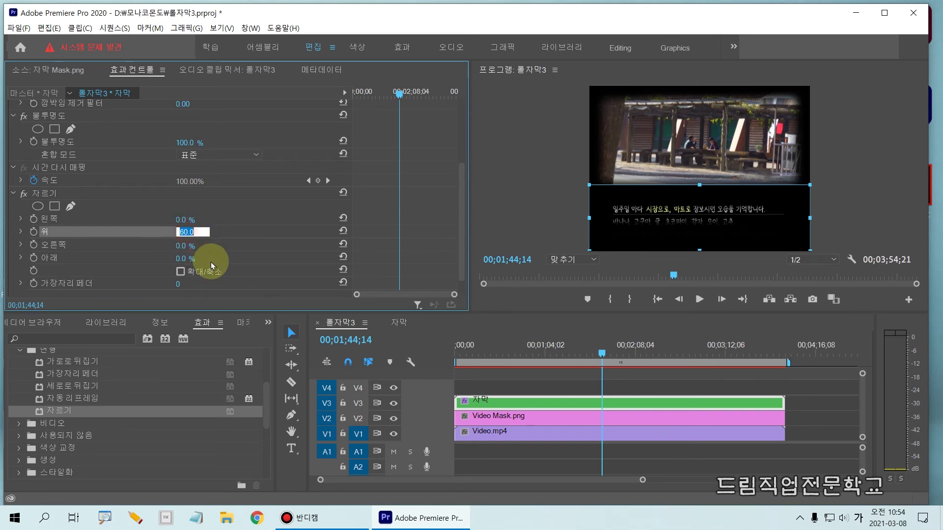
pyautogui.write('62')
pyautogui.press('Return')
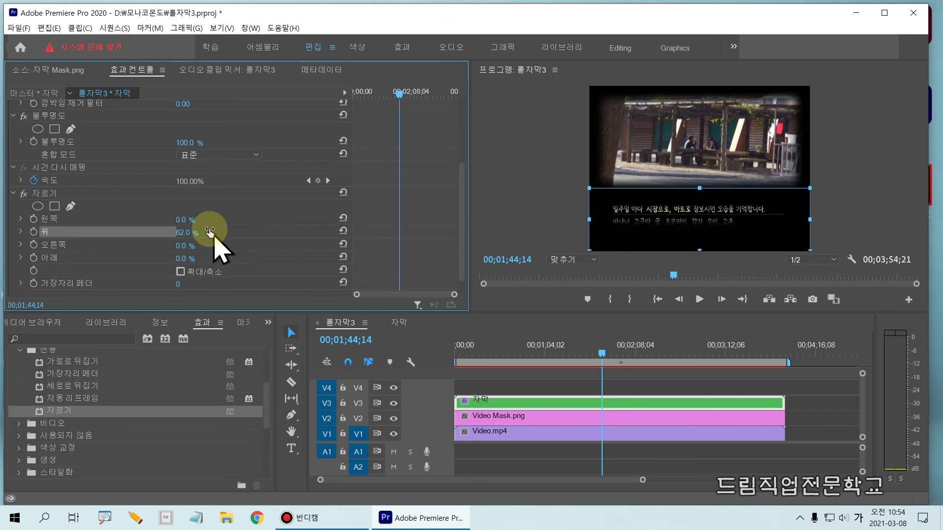
pyautogui.write('65')
pyautogui.press('Return')
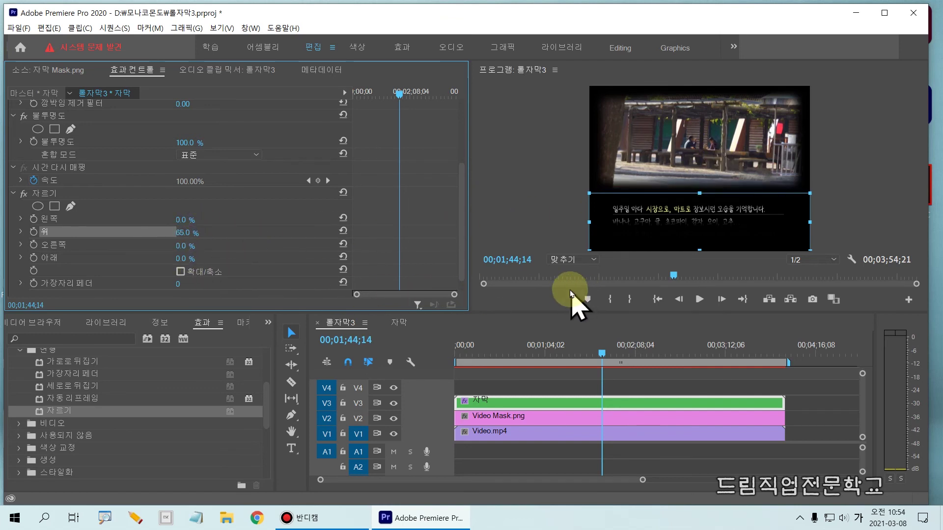
pyautogui.moveTo(590, 196)
pyautogui.mouseDown()
pyautogui.moveTo(685, 226)
pyautogui.moveTo(808, 241)
pyautogui.moveTo(808, 251)
pyautogui.mouseUp()
pyautogui.press('g')
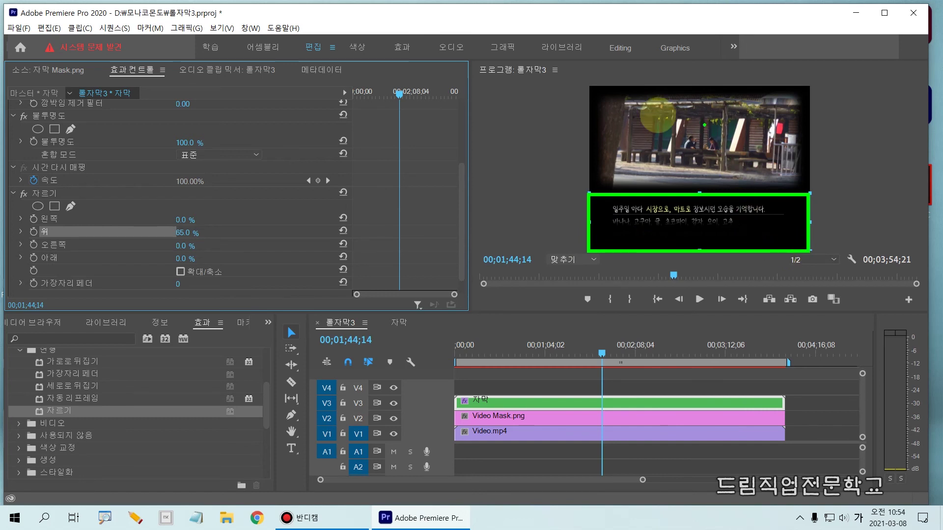
pyautogui.moveTo(577, 84)
pyautogui.mouseDown()
pyautogui.moveTo(666, 158)
pyautogui.moveTo(773, 188)
pyautogui.mouseUp()
pyautogui.moveTo(764, 88)
pyautogui.mouseDown()
pyautogui.moveTo(593, 169)
pyautogui.moveTo(584, 187)
pyautogui.mouseUp()
pyautogui.moveTo(703, 117); pyautogui.dragTo(623, 173)
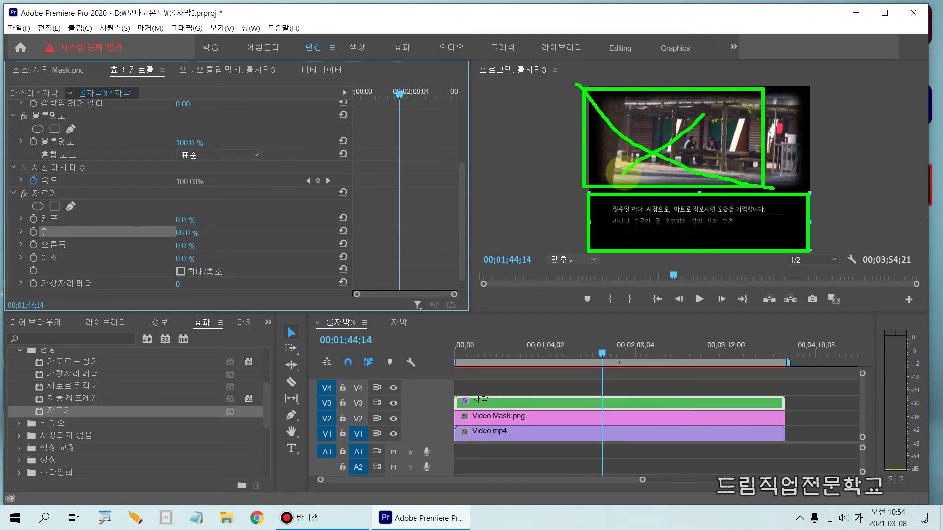
pyautogui.press('Escape')
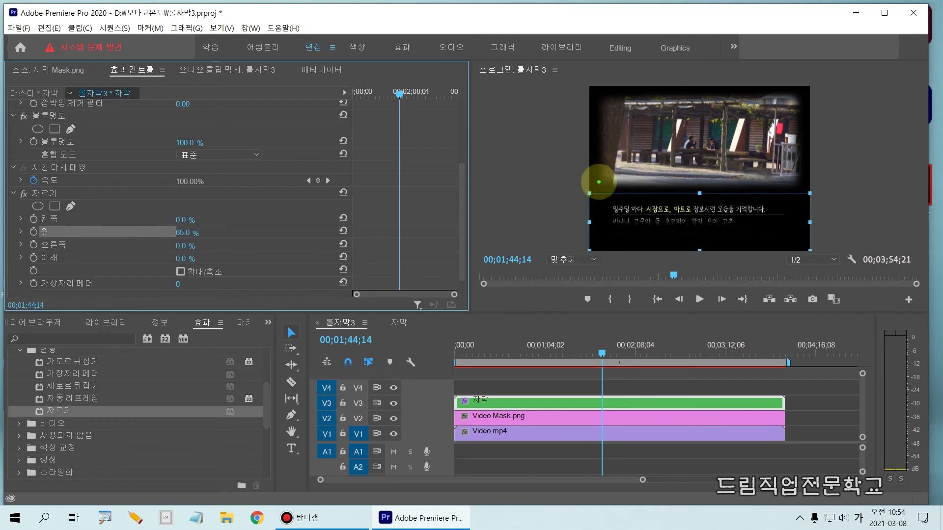
pyautogui.moveTo(598, 191); pyautogui.dragTo(597, 83)
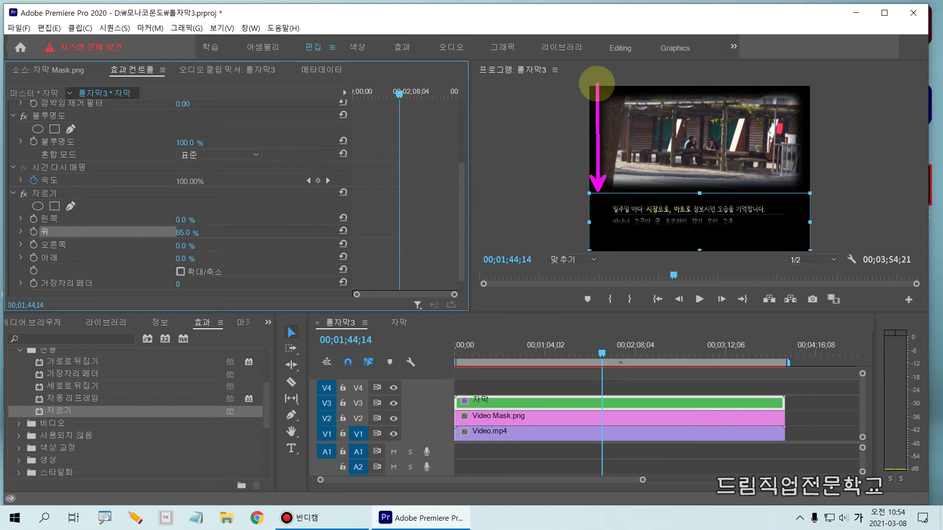
pyautogui.moveTo(625, 132)
pyautogui.mouseDown()
pyautogui.moveTo(623, 157)
pyautogui.moveTo(637, 153)
pyautogui.moveTo(638, 164)
pyautogui.moveTo(658, 134)
pyautogui.moveTo(688, 161)
pyautogui.moveTo(699, 150)
pyautogui.moveTo(732, 164)
pyautogui.mouseUp()
pyautogui.moveTo(581, 92); pyautogui.dragTo(579, 203)
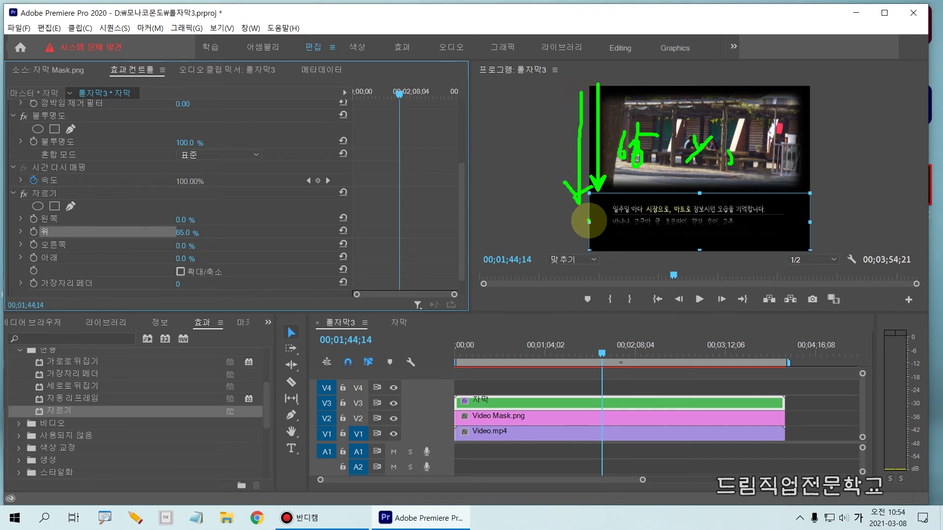
pyautogui.moveTo(584, 189); pyautogui.dragTo(815, 253)
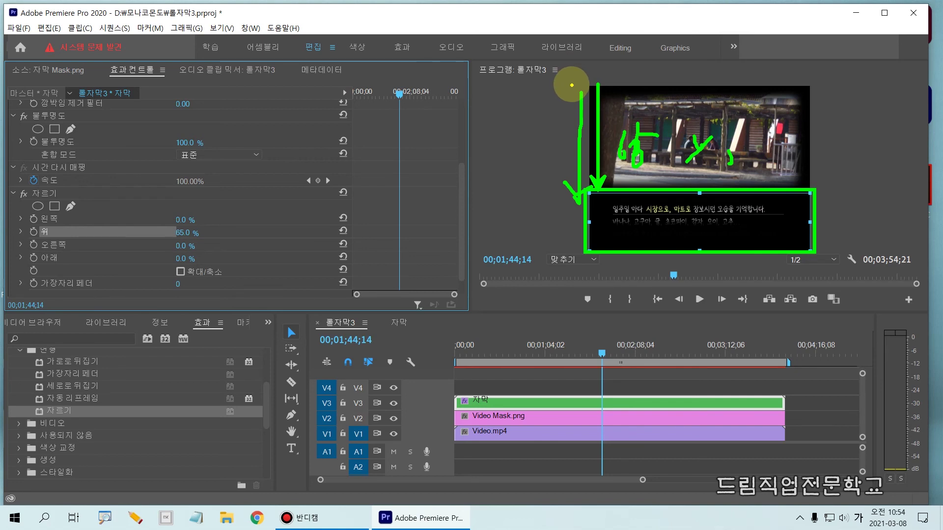
pyautogui.moveTo(573, 75); pyautogui.dragTo(818, 189)
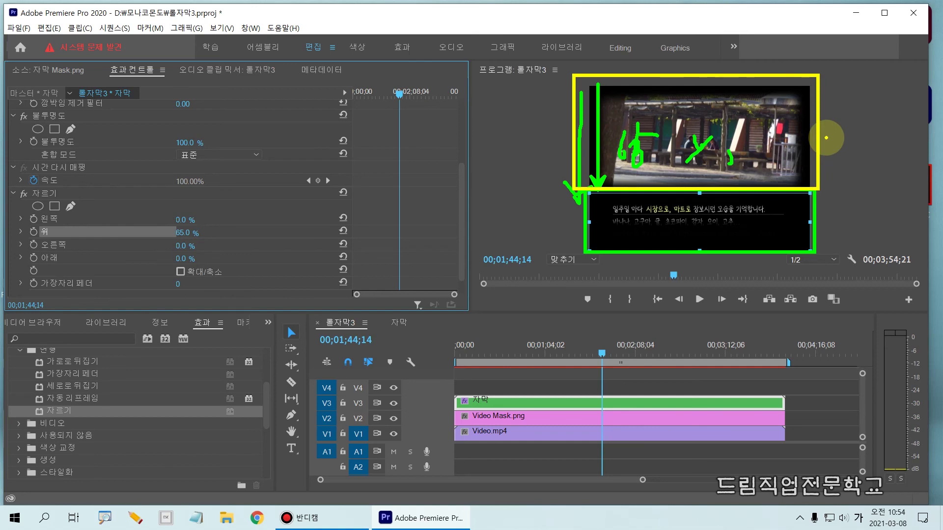
# - Play the 롤자막3 sequence from the start, skipping ahead to check the cropped scrolling captions, and return the playhead to 00;00;00;00
pyautogui.moveTo(602, 355); pyautogui.dragTo(450, 334)
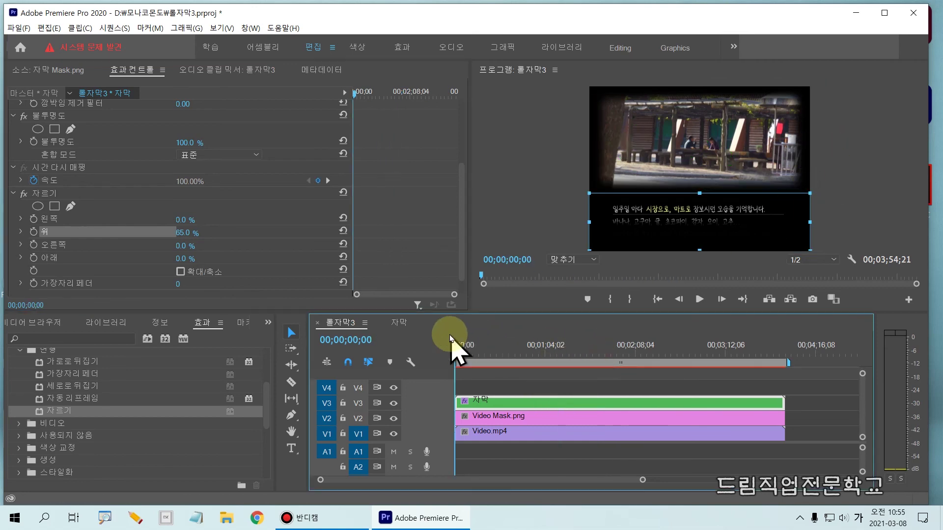
pyautogui.press('space')
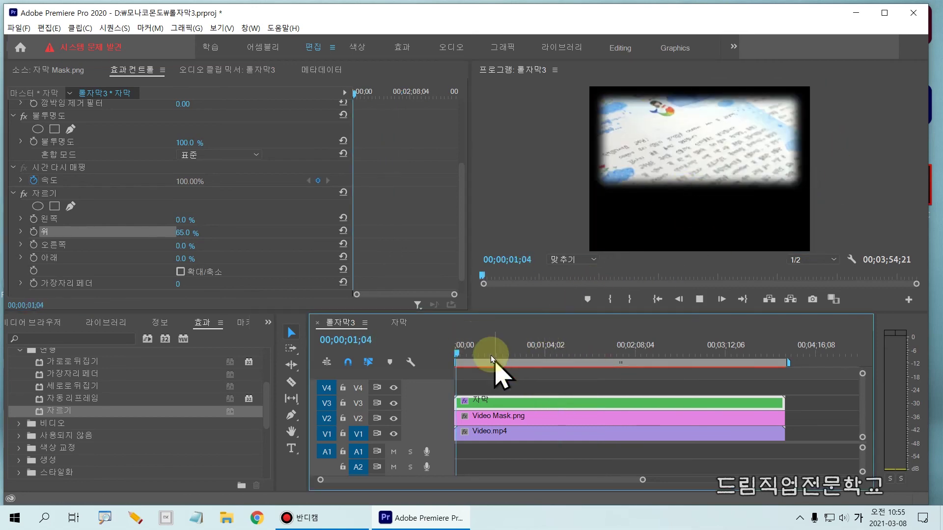
pyautogui.moveTo(491, 355); pyautogui.dragTo(543, 354)
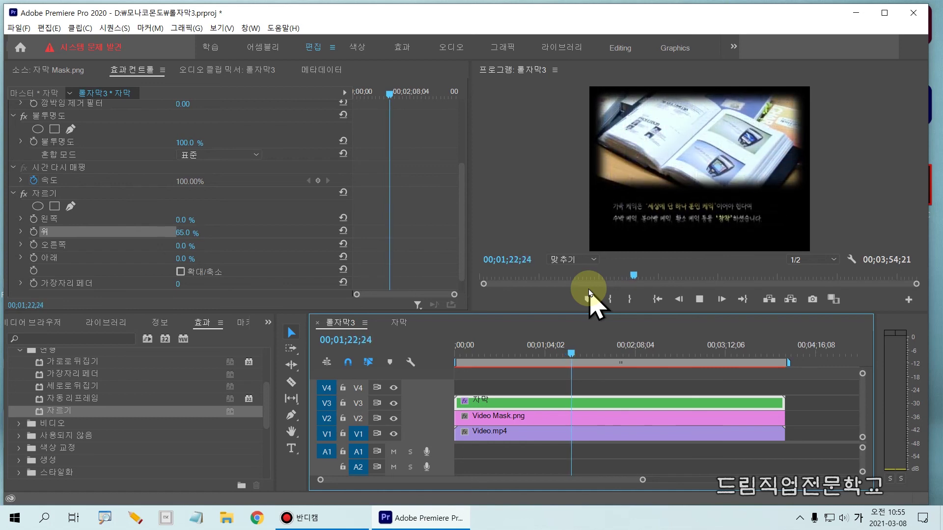
pyautogui.press('space')
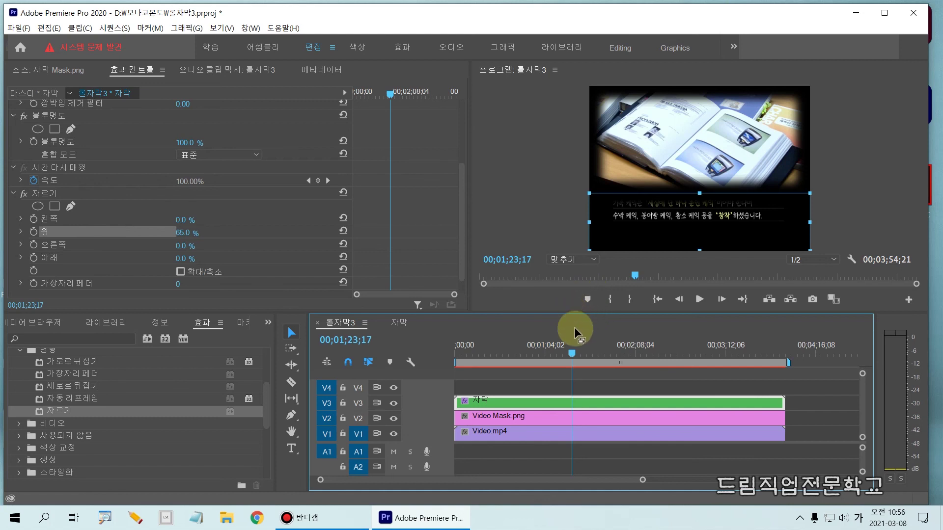
pyautogui.click(567, 301)
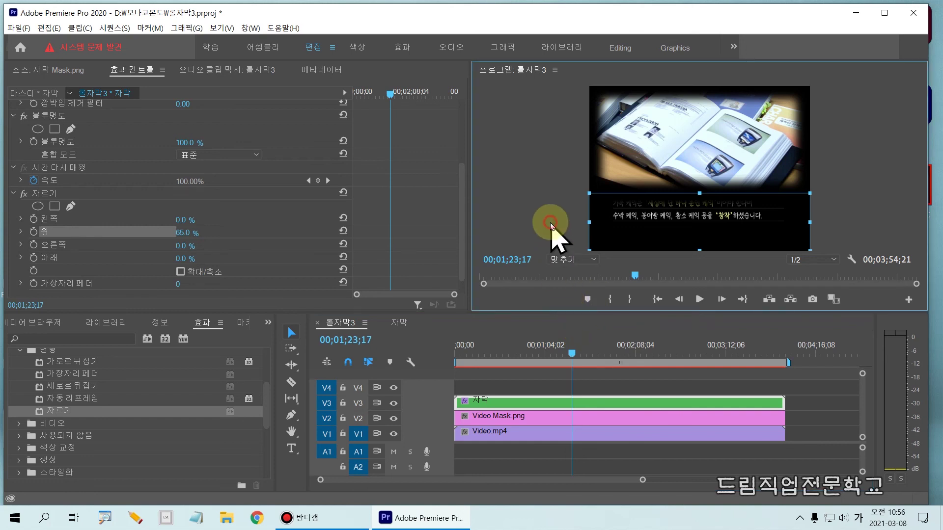
pyautogui.click(572, 362)
pyautogui.press('Home')
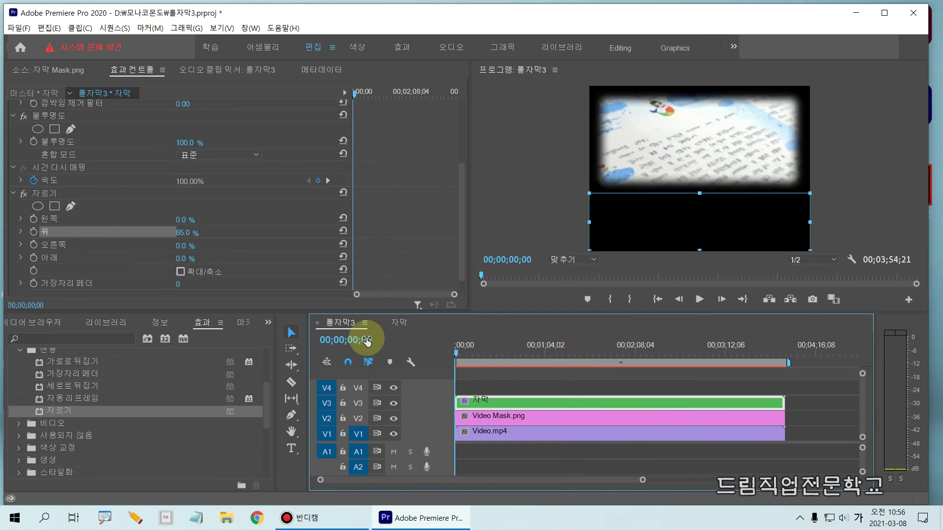
pyautogui.moveTo(807, 373)
pyautogui.mouseDown()
pyautogui.moveTo(660, 464)
pyautogui.moveTo(459, 448)
pyautogui.moveTo(457, 457)
pyautogui.mouseUp()
pyautogui.moveTo(426, 383); pyautogui.dragTo(454, 459)
pyautogui.press('Escape')
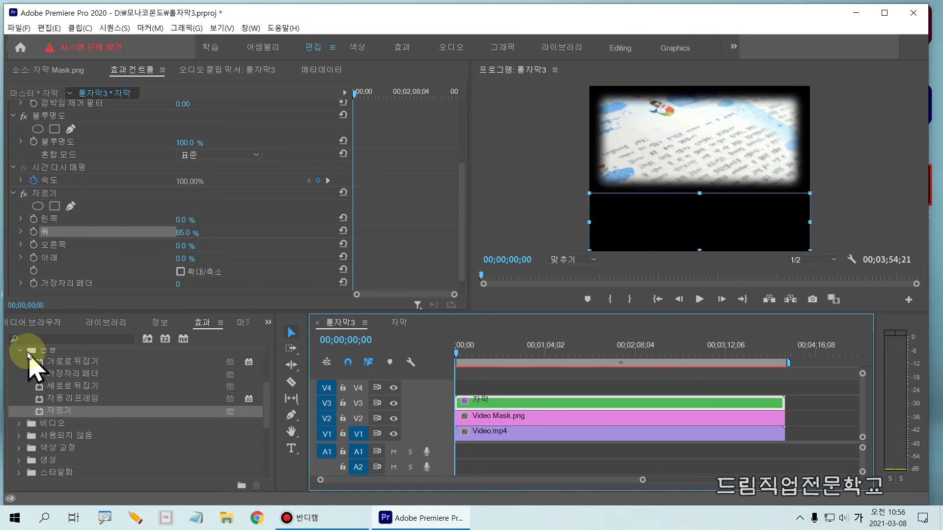
# - Switch from the effects list to the media items of the 롤자막3 project
pyautogui.click(268, 323)
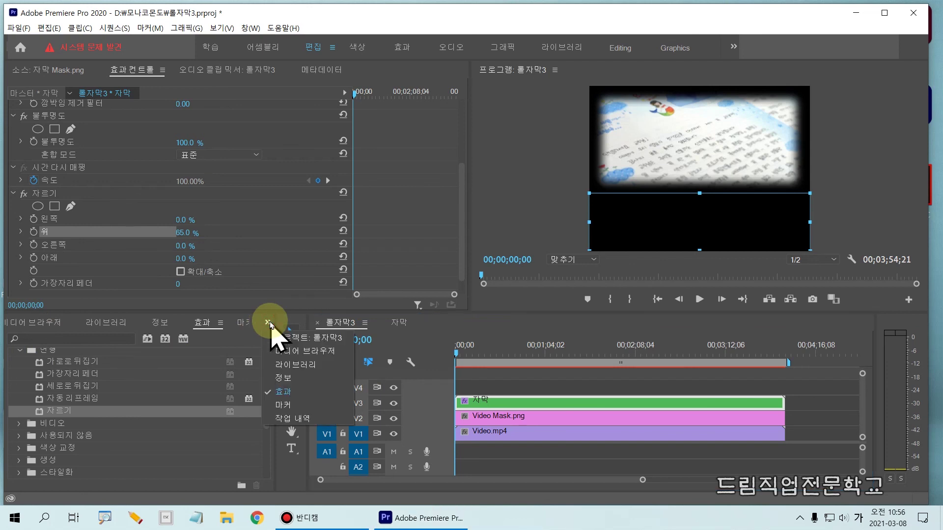
pyautogui.click(287, 338)
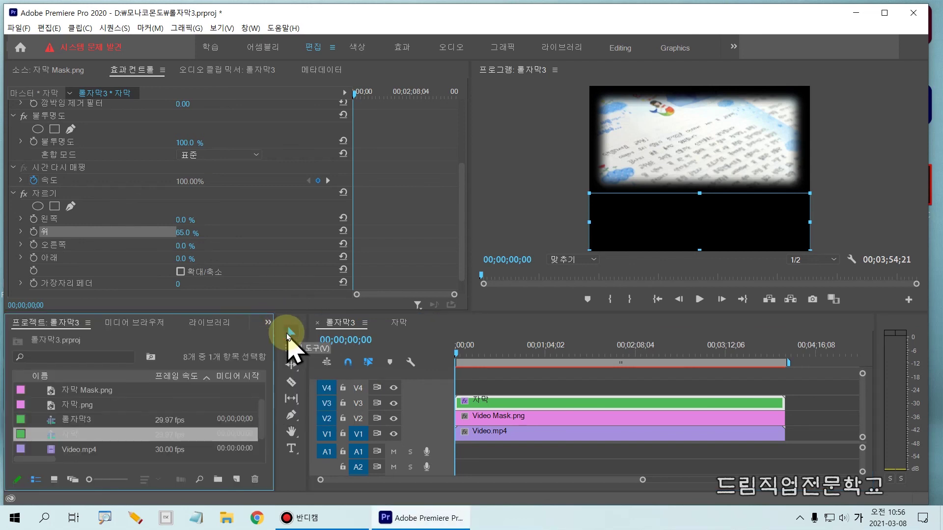
pyautogui.click(268, 324)
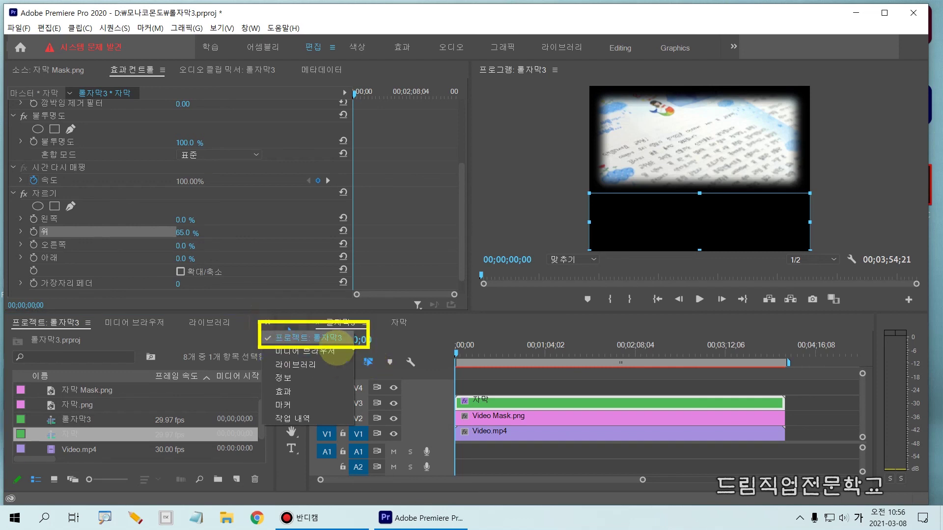
pyautogui.moveTo(308, 335); pyautogui.dragTo(336, 324)
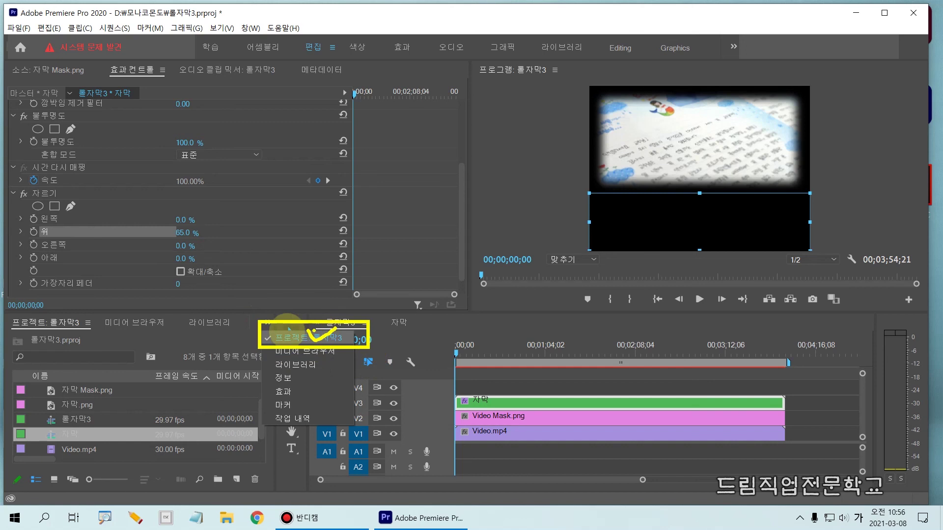
pyautogui.click(284, 339)
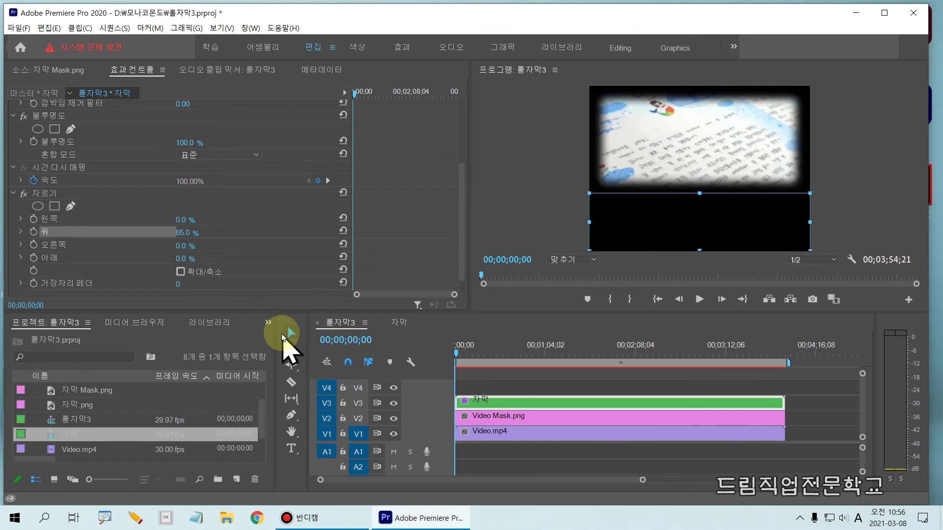
pyautogui.moveTo(256, 308)
pyautogui.mouseDown()
pyautogui.moveTo(283, 332)
pyautogui.moveTo(271, 326)
pyautogui.moveTo(283, 310)
pyautogui.mouseUp()
pyautogui.click(277, 317)
pyautogui.click(267, 323)
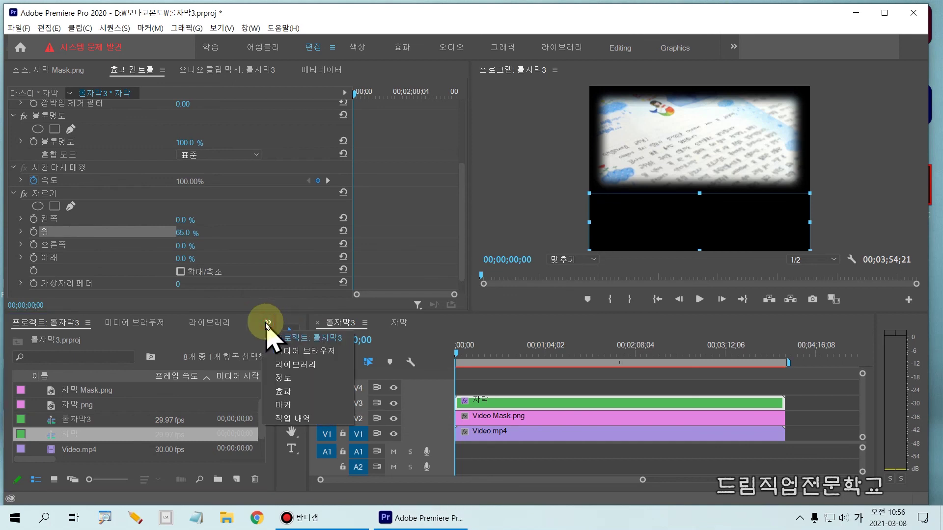
pyautogui.moveTo(264, 331); pyautogui.dragTo(346, 347)
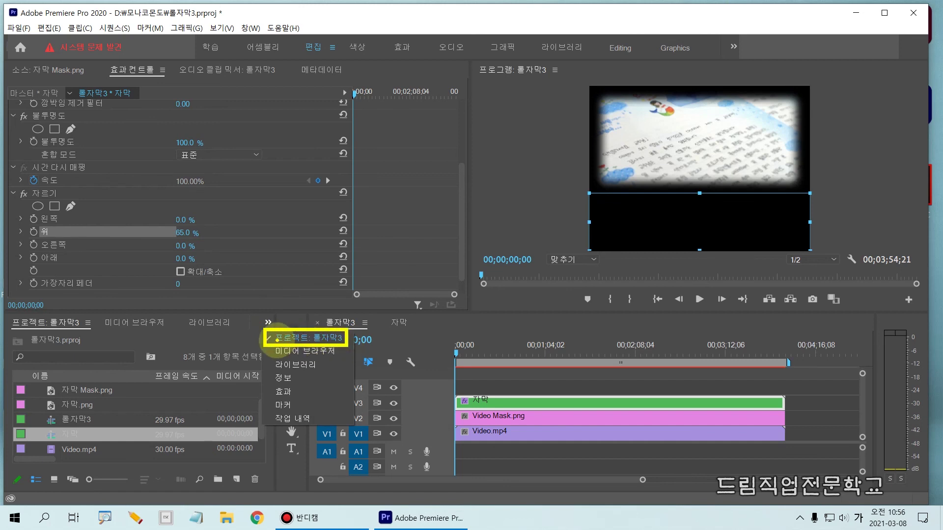
pyautogui.moveTo(273, 334); pyautogui.dragTo(313, 332)
pyautogui.click(305, 326)
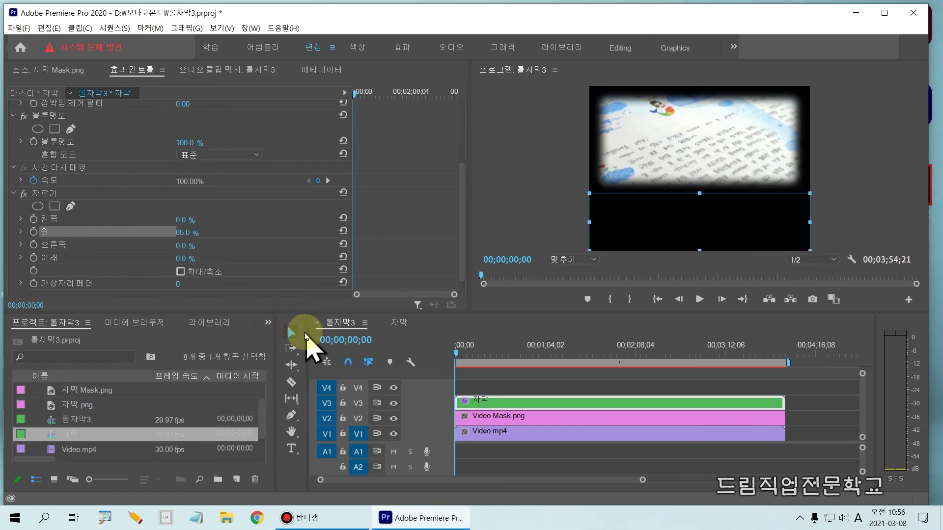
# - Load Title.jpg from the project's media items into the source monitor
pyautogui.click(271, 322)
pyautogui.click(286, 330)
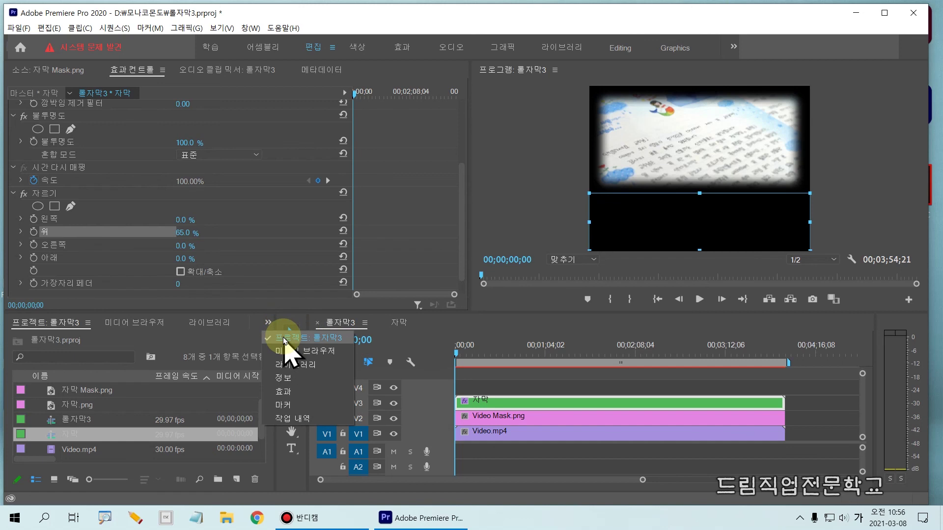
pyautogui.scroll(2, 110, 418)
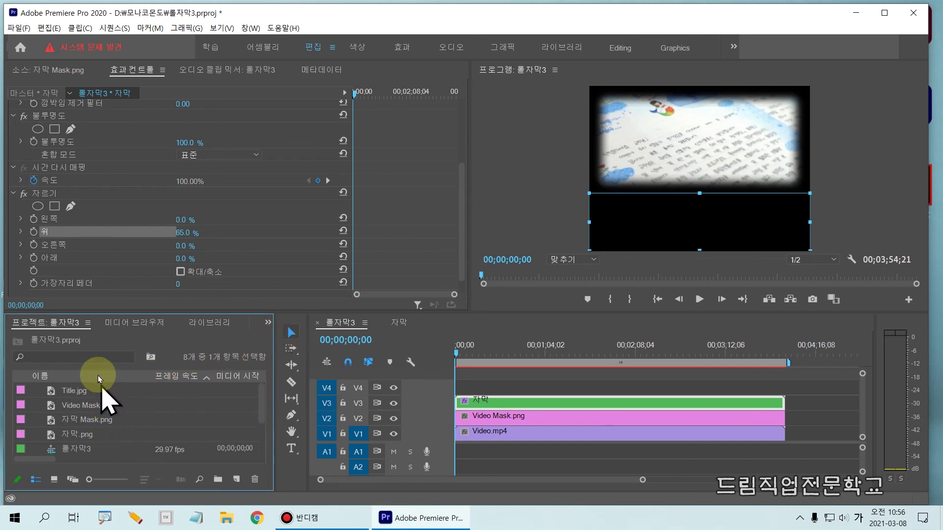
pyautogui.moveTo(69, 393); pyautogui.dragTo(22, 391)
pyautogui.doubleClick(21, 390)
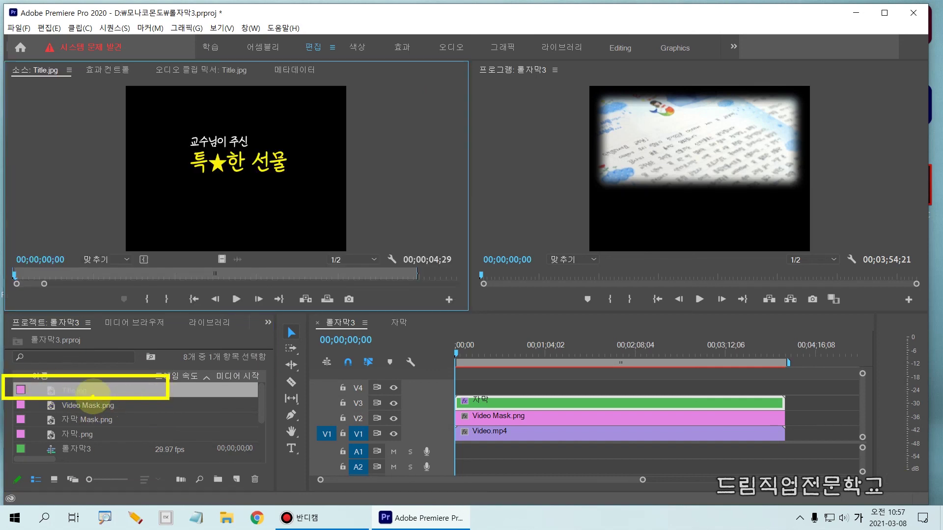
pyautogui.moveTo(148, 116); pyautogui.dragTo(313, 205)
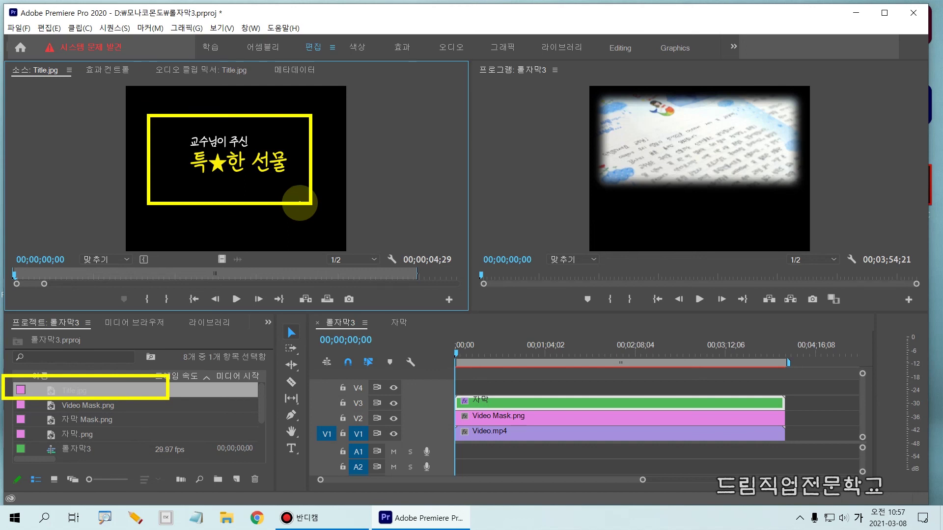
pyautogui.click(465, 354)
pyautogui.moveTo(464, 355)
pyautogui.mouseDown()
pyautogui.moveTo(432, 353)
pyautogui.moveTo(460, 482)
pyautogui.mouseUp()
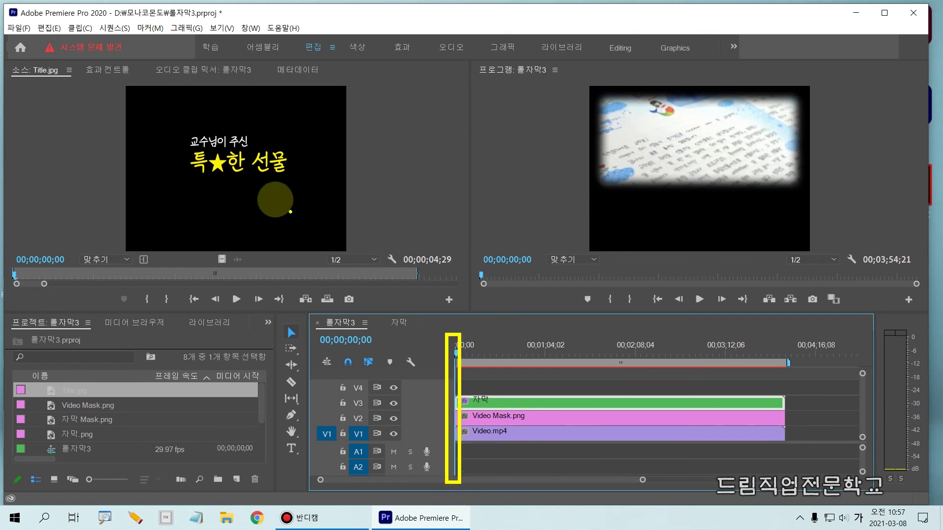
pyautogui.moveTo(104, 74); pyautogui.dragTo(285, 192)
pyautogui.moveTo(376, 246); pyautogui.dragTo(372, 249)
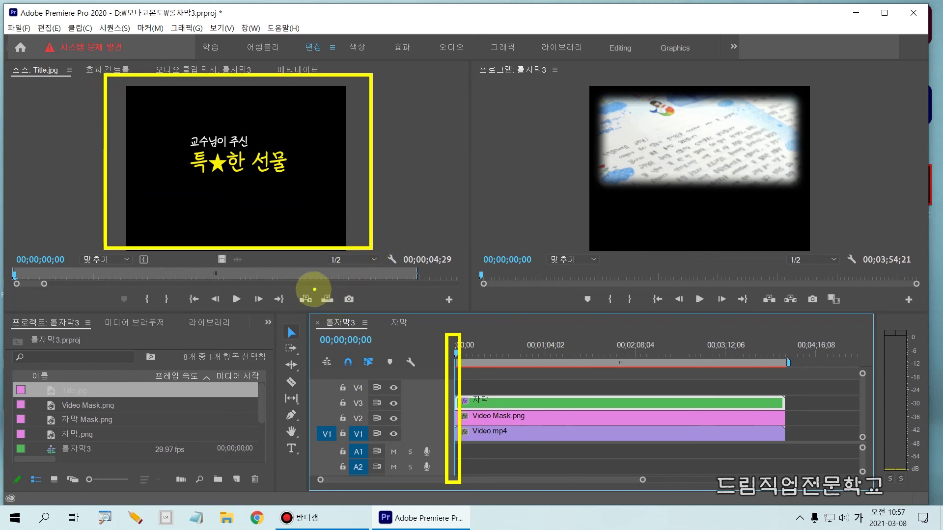
pyautogui.moveTo(294, 288); pyautogui.dragTo(343, 314)
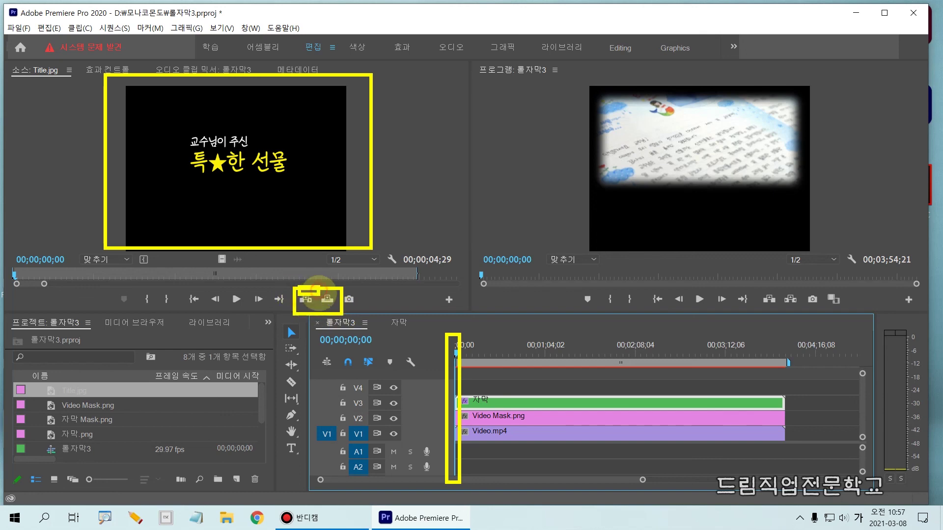
pyautogui.press('Escape')
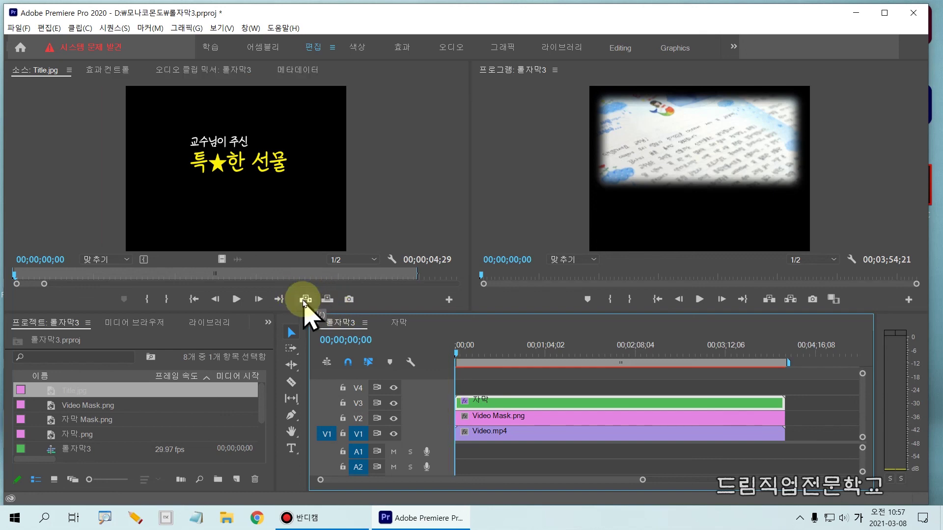
# - Insert Title.jpg at the start of the 롤자막3 sequence, shifting all clips back, scrub through the result and return the playhead to 00;00;00;00
pyautogui.click(305, 303)
pyautogui.click(492, 459)
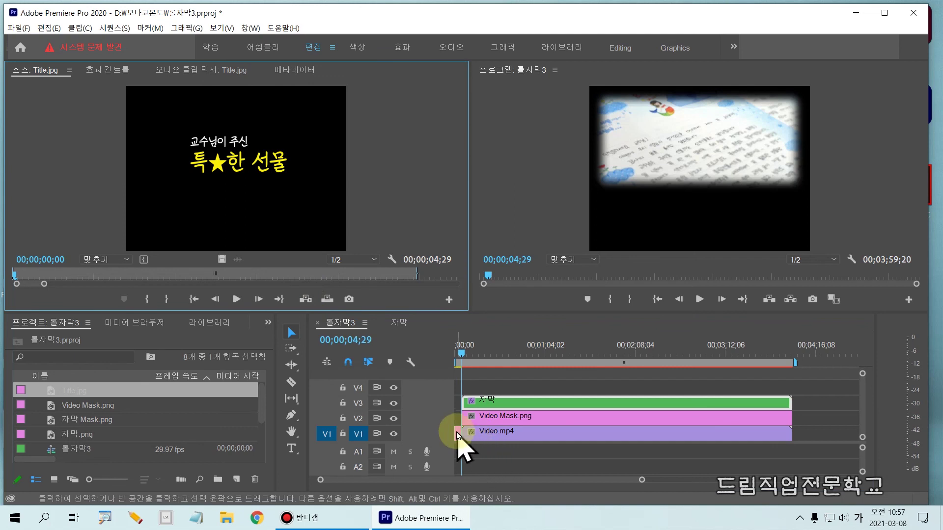
pyautogui.click(458, 355)
pyautogui.moveTo(459, 355); pyautogui.dragTo(592, 385)
pyautogui.press('Home')
pyautogui.click(349, 385)
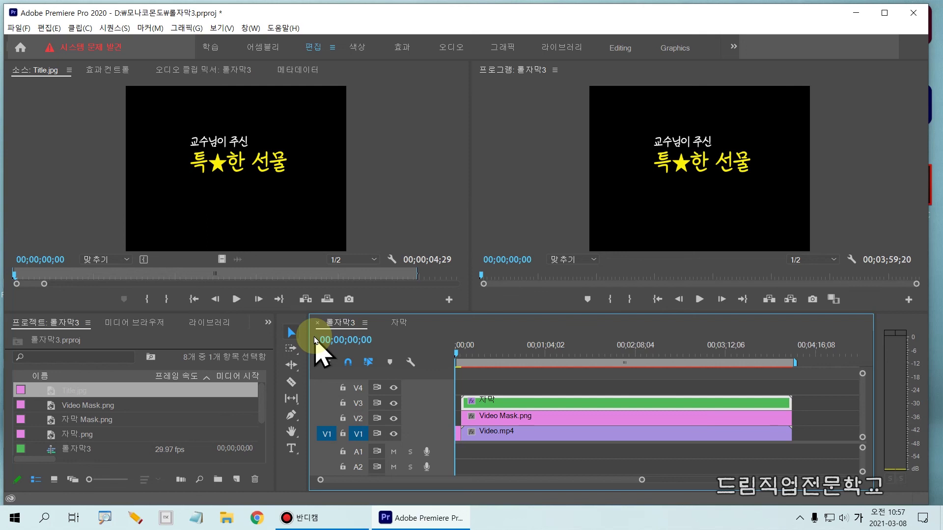
# - Import BGM.wav from the 앤딩크레디트2 folder into the project
pyautogui.hotkey('ctrl', 'i')
pyautogui.click(188, 139)
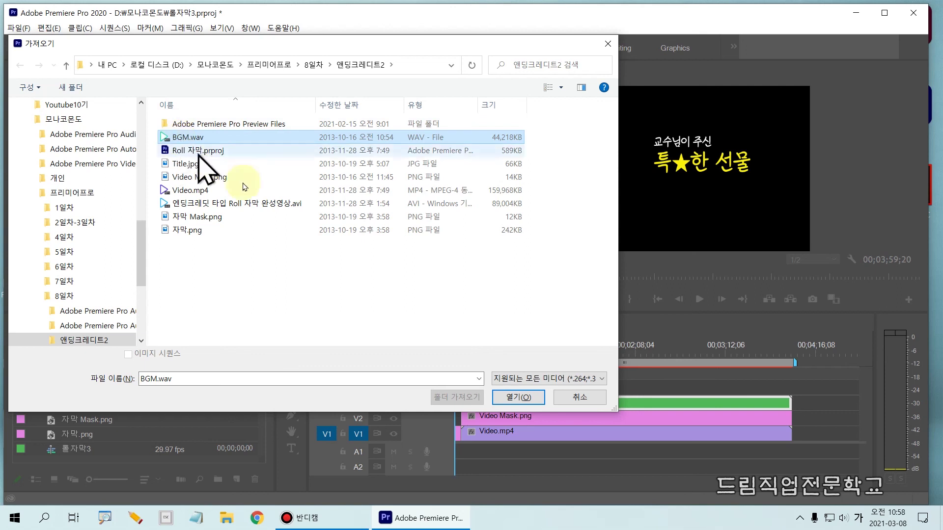
pyautogui.click(535, 401)
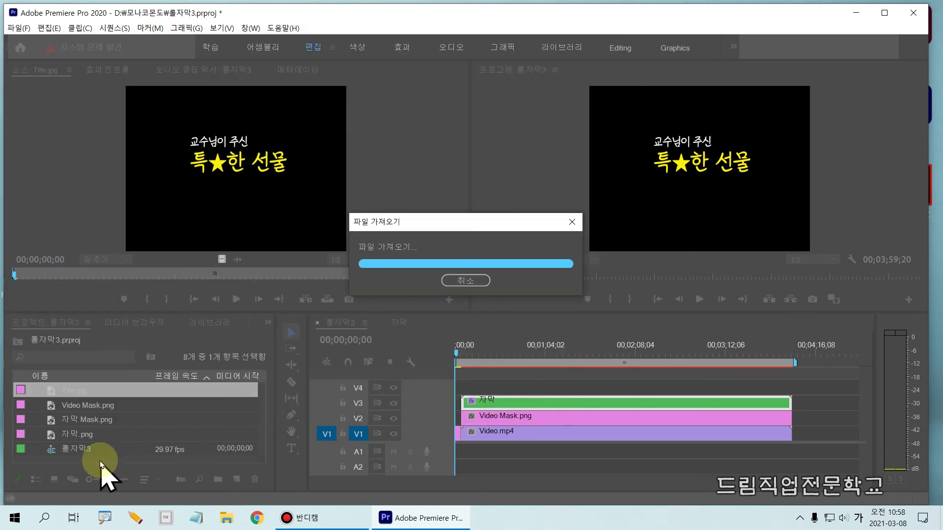
# - Place the BGM.wav clip on audio track A1, starting with Video.mp4 right after the title clip
pyautogui.click(79, 448)
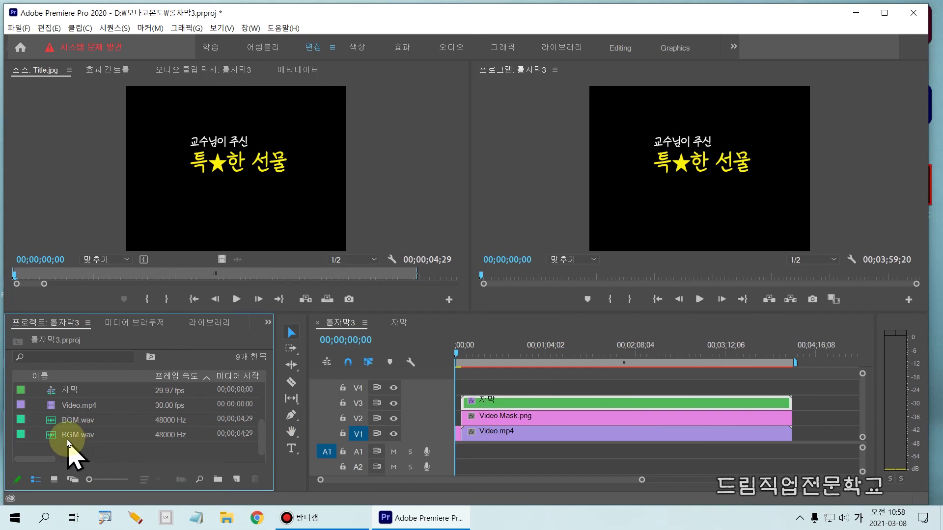
pyautogui.click(70, 436)
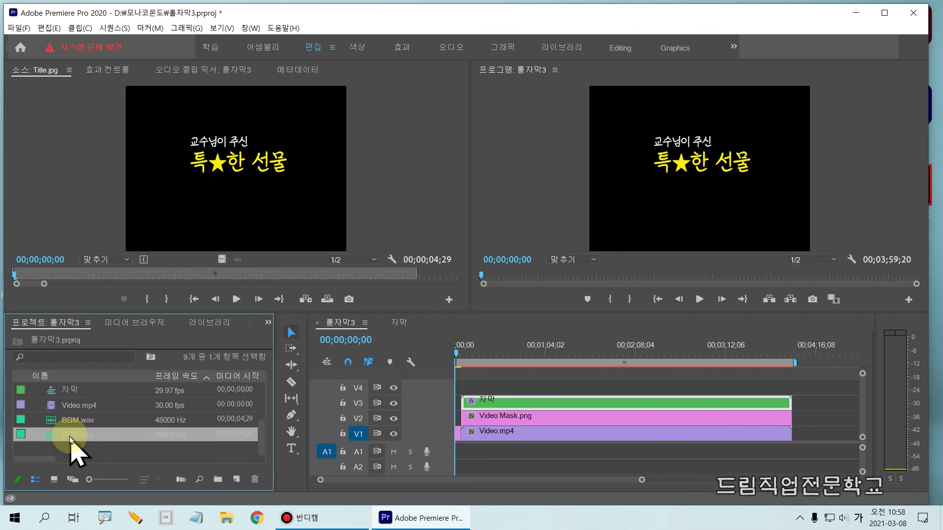
pyautogui.moveTo(70, 440); pyautogui.dragTo(466, 455)
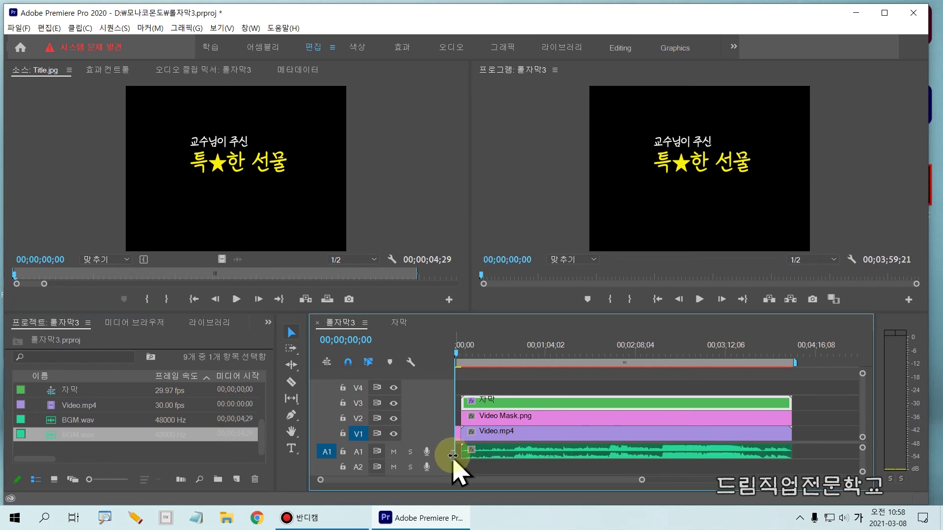